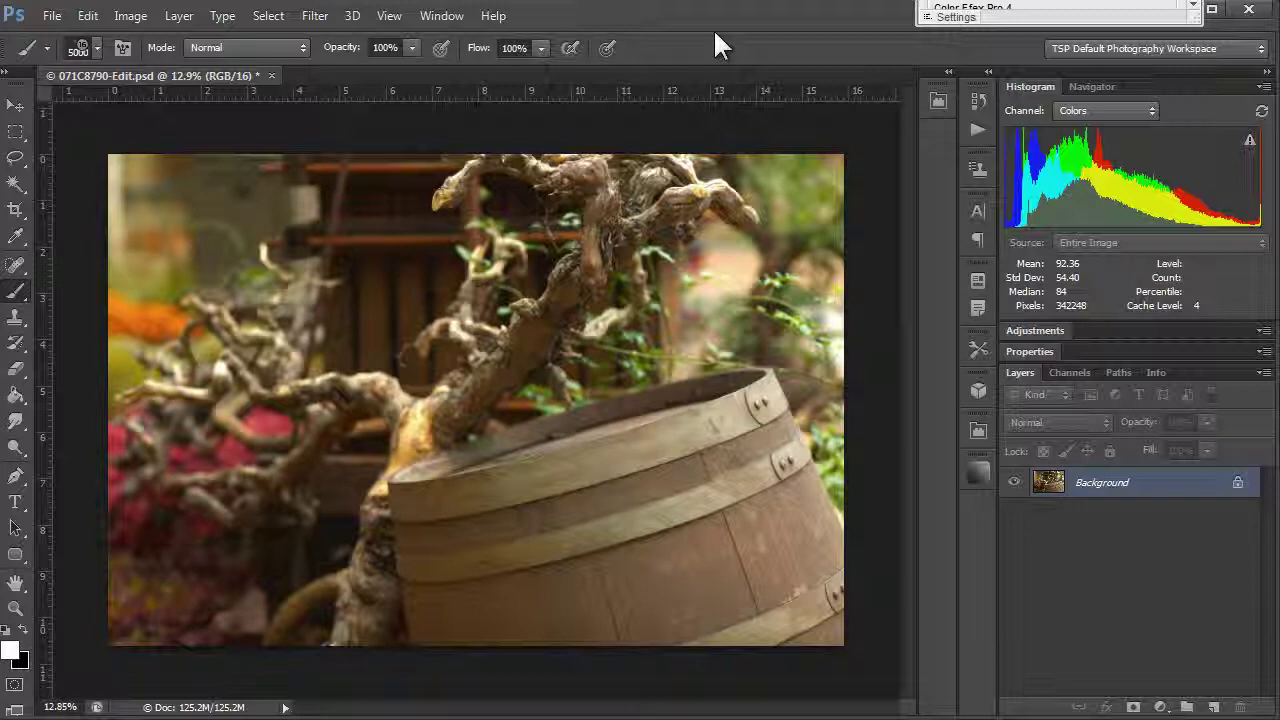
Switch to the Painting workspace and browse its brush presets
click(70, 50)
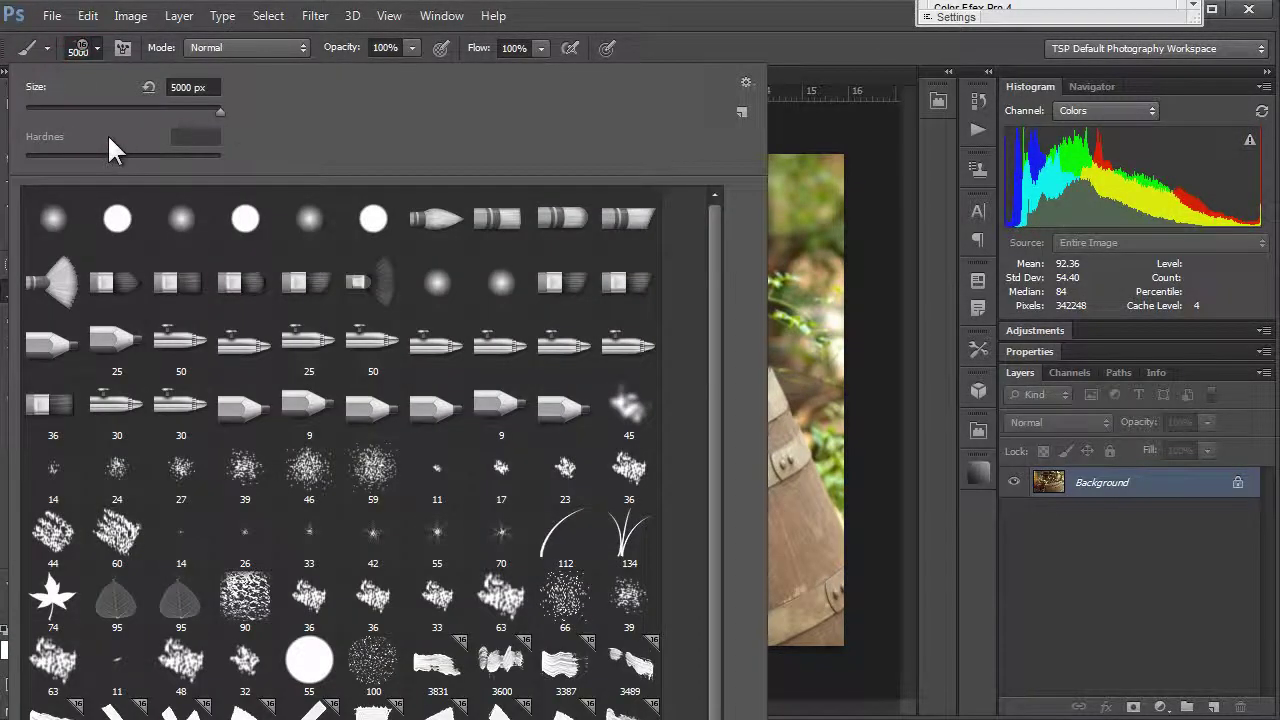
click(783, 22)
click(448, 18)
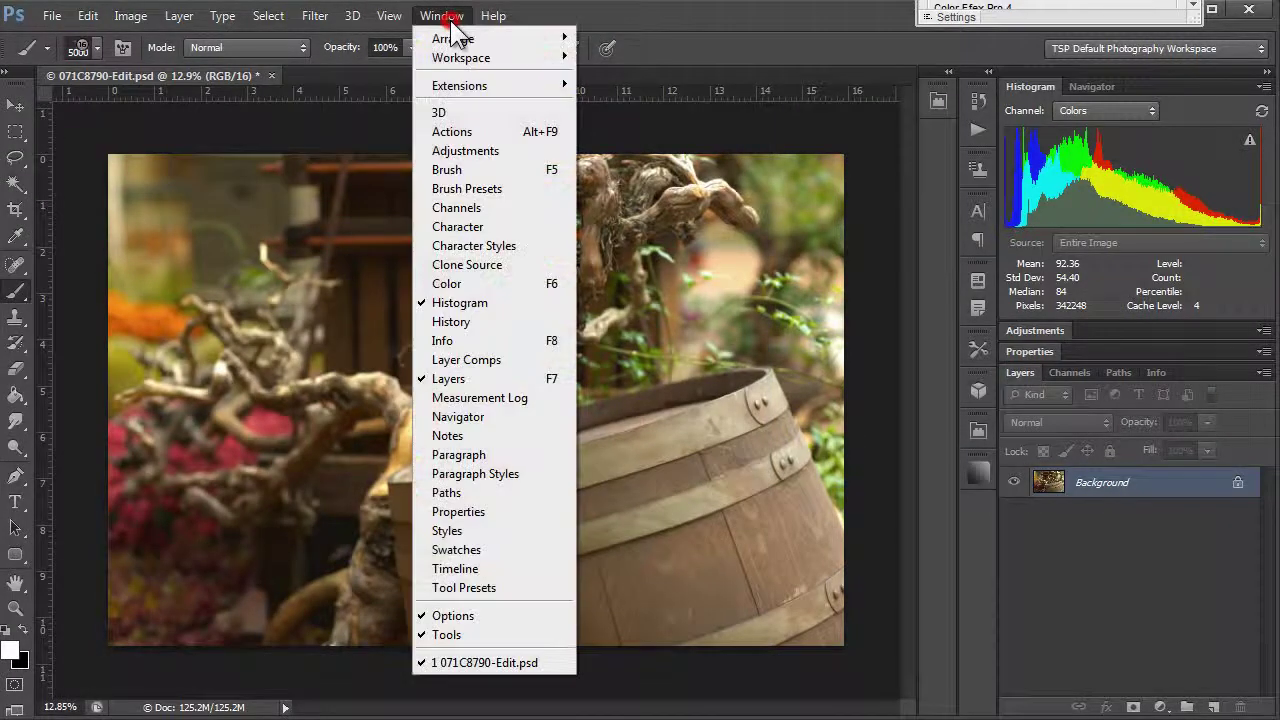
mouse_move(447, 57)
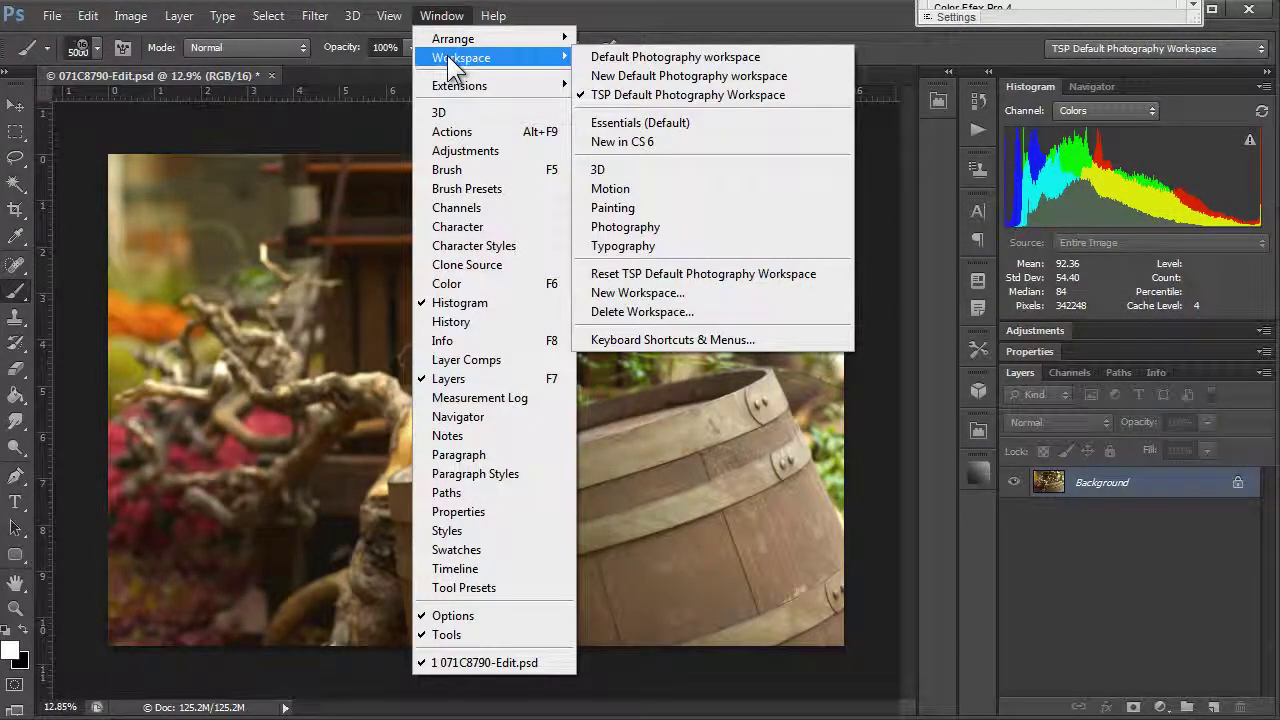
click(630, 207)
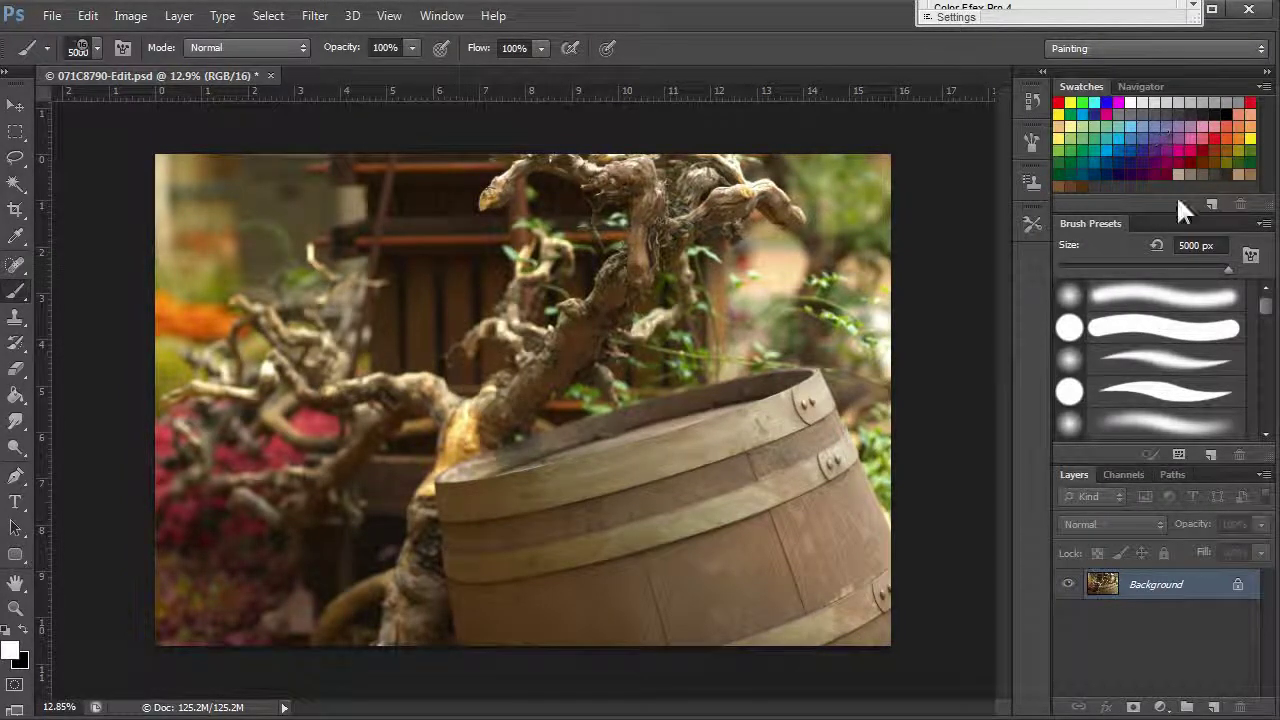
mouse_move(1266, 310)
mouse_down()
mouse_move(1268, 348)
mouse_move(1266, 314)
mouse_move(1229, 363)
mouse_move(1267, 362)
mouse_move(1267, 382)
mouse_up()
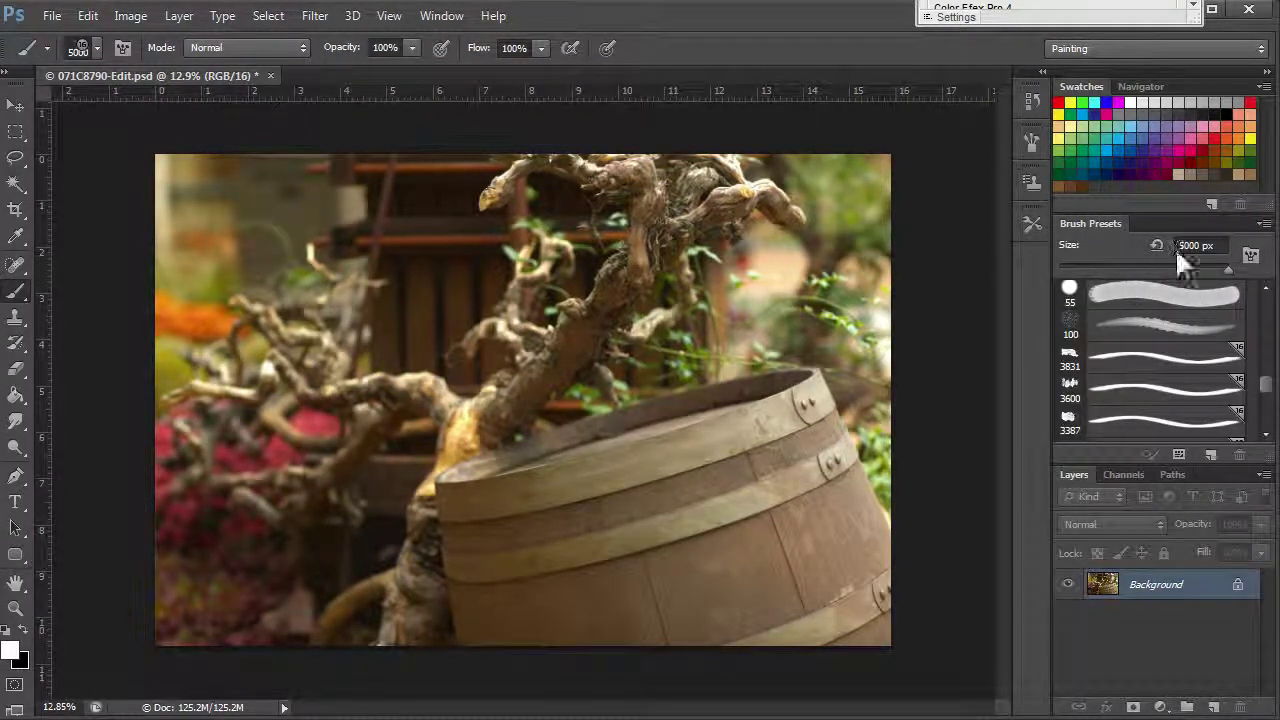
Display the presets in the Brush tool's picker as stroke thumbnails
click(73, 52)
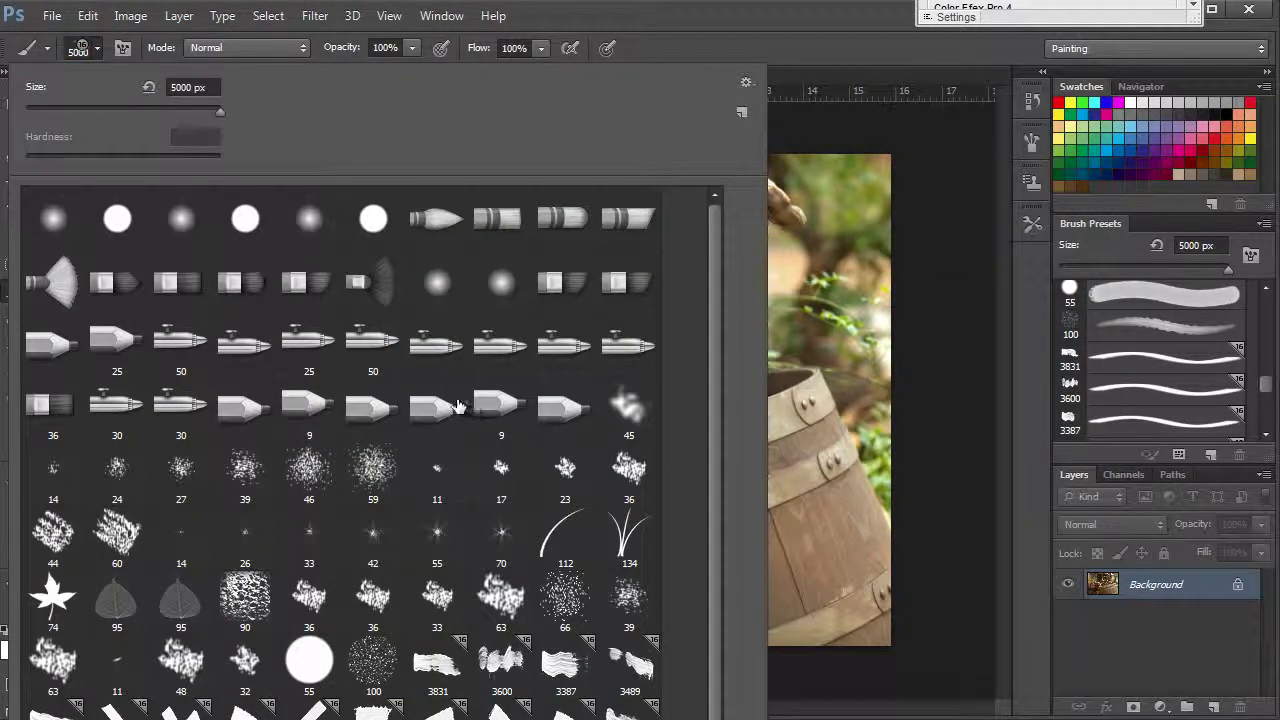
click(747, 83)
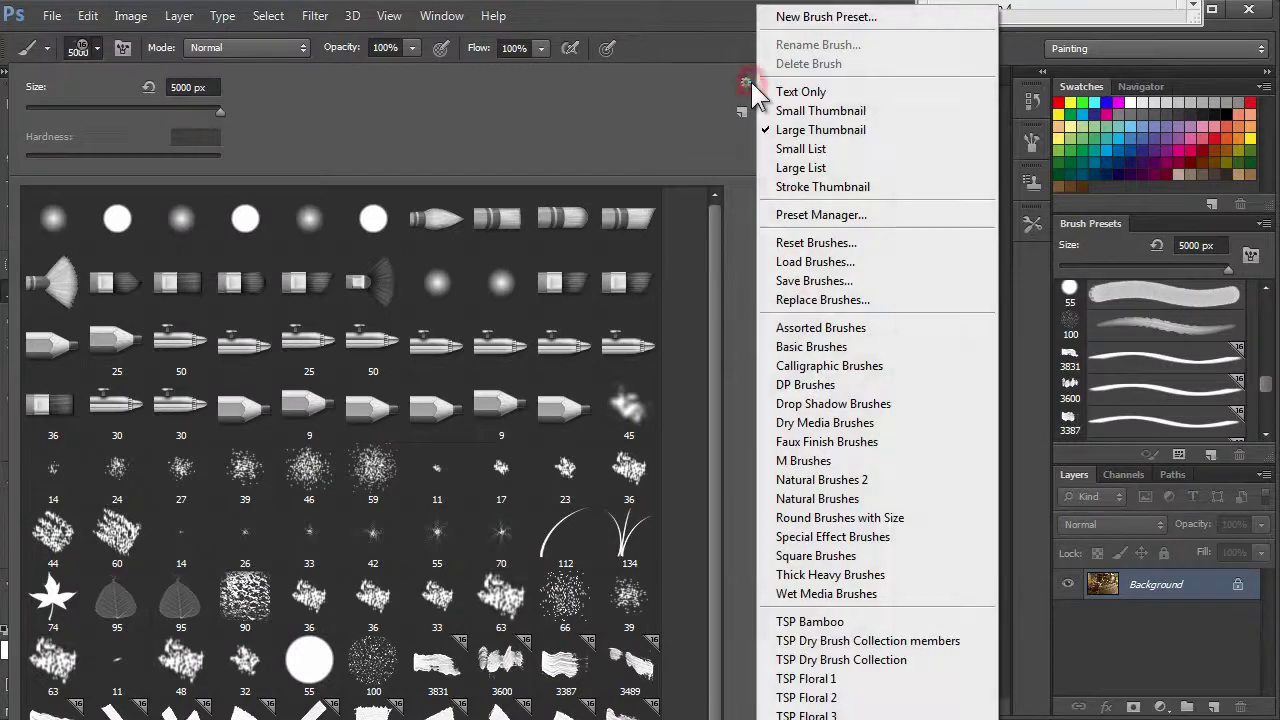
click(778, 187)
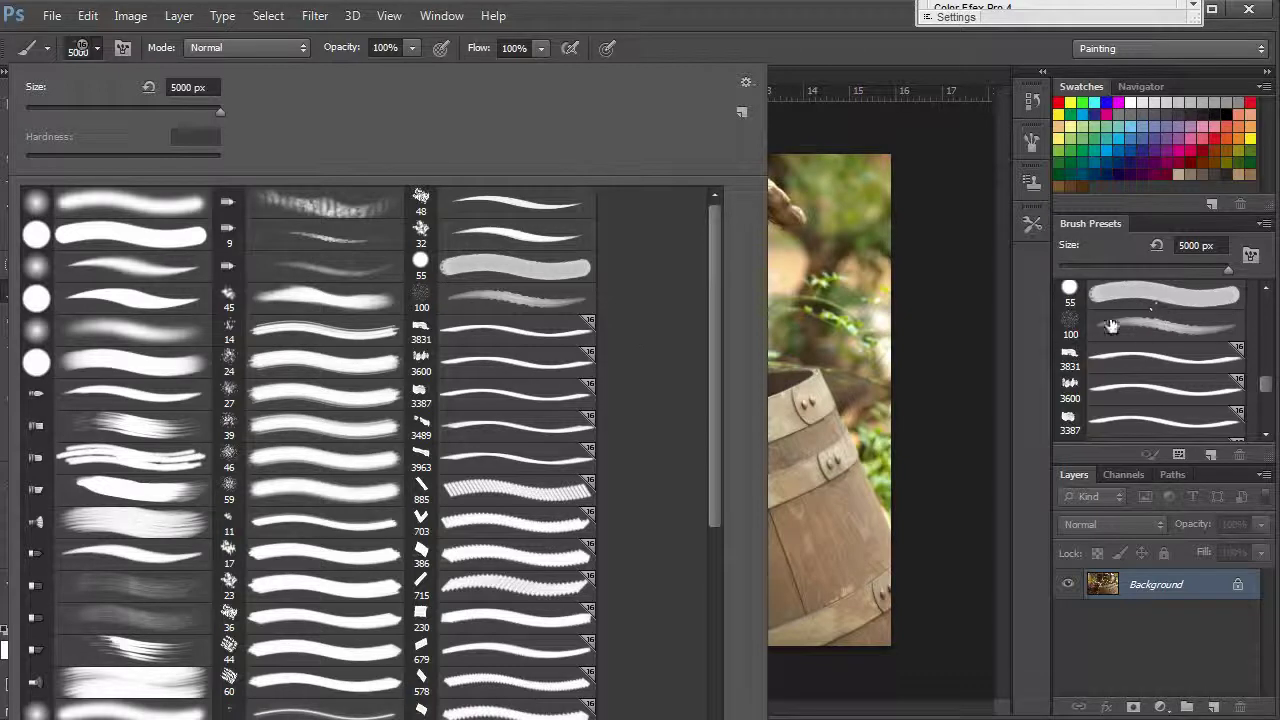
Show the Painting workspace's brush presets as a list of names, and return them to stroke thumbnails
click(1265, 230)
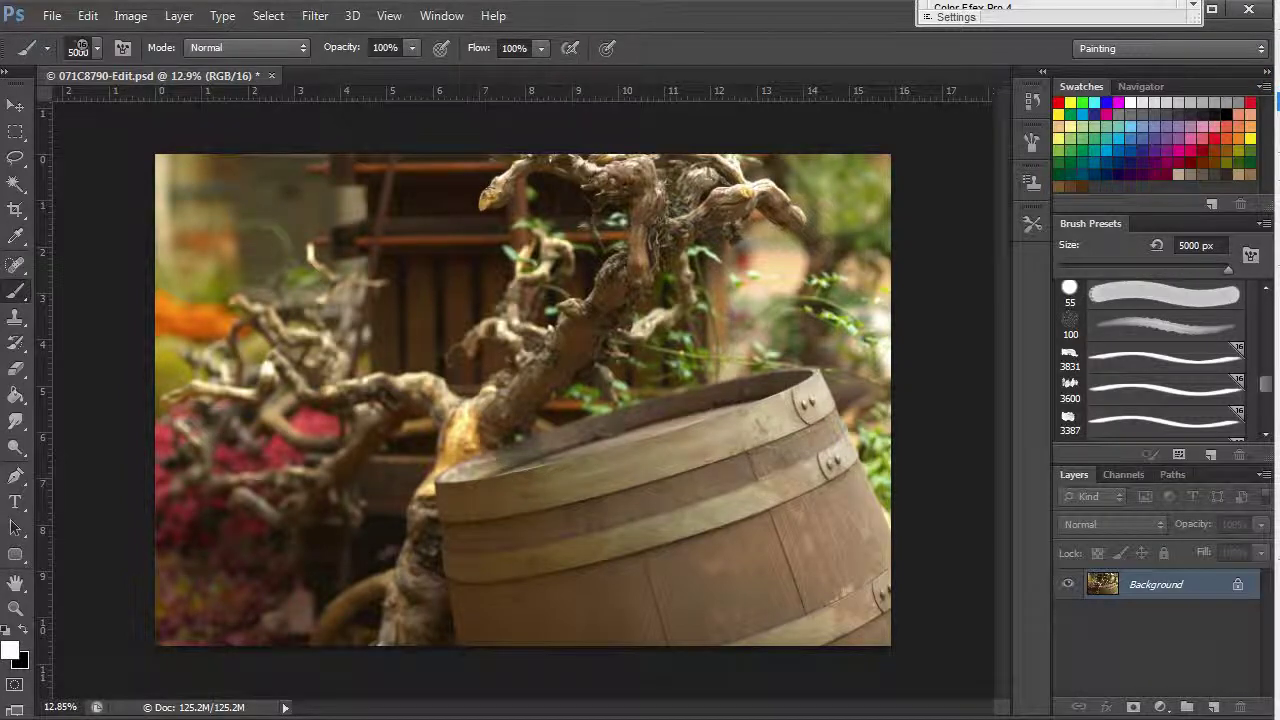
click(1278, 101)
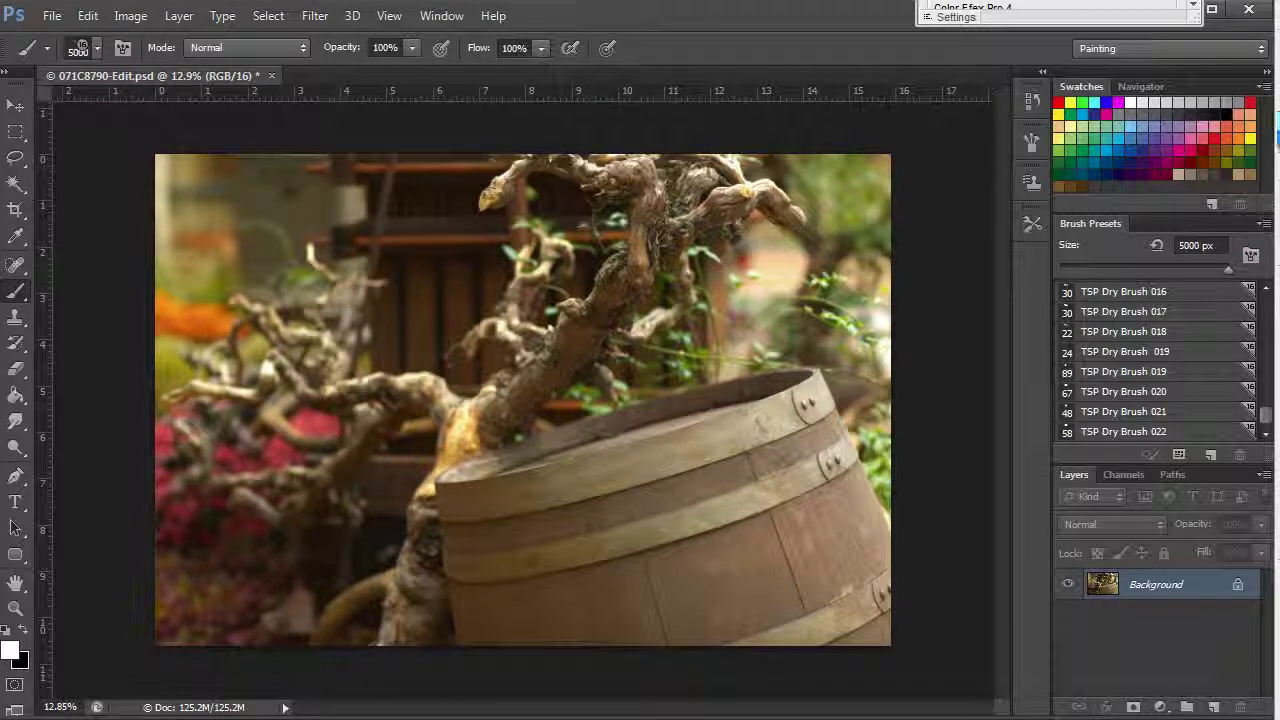
click(1275, 136)
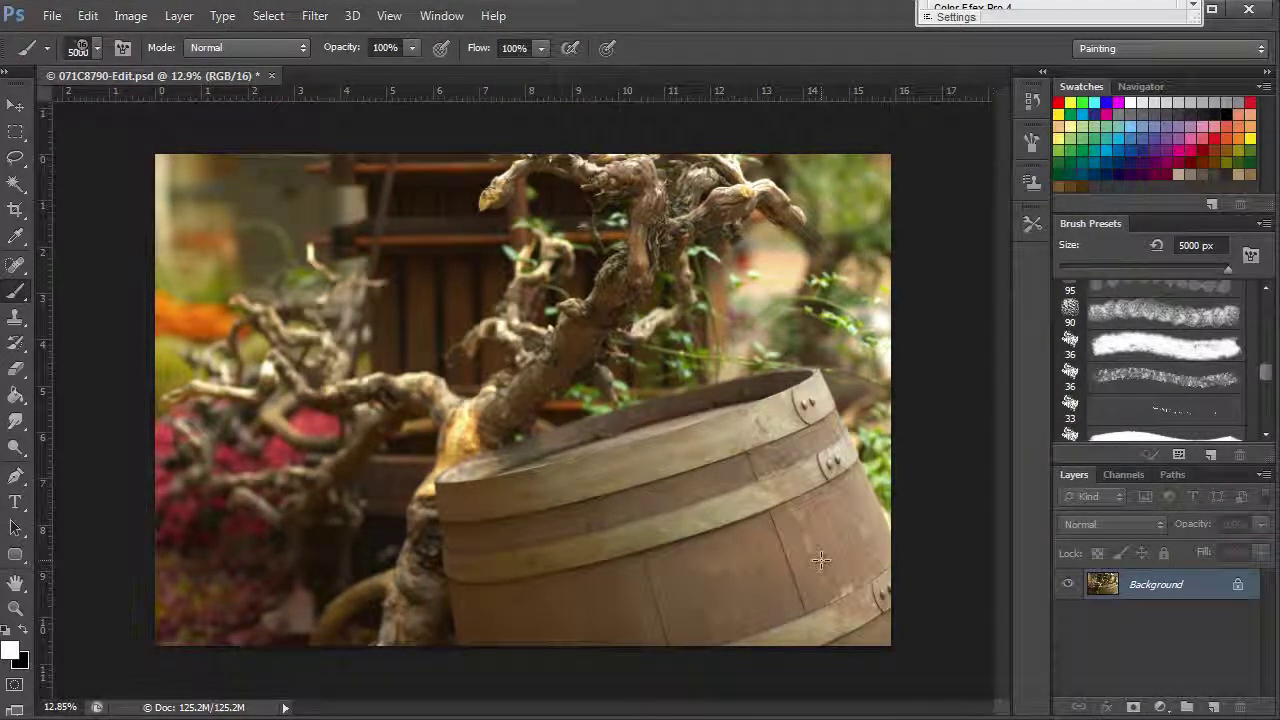
Switch the workspace to TSP Default Photography Workspace
click(459, 17)
mouse_move(463, 57)
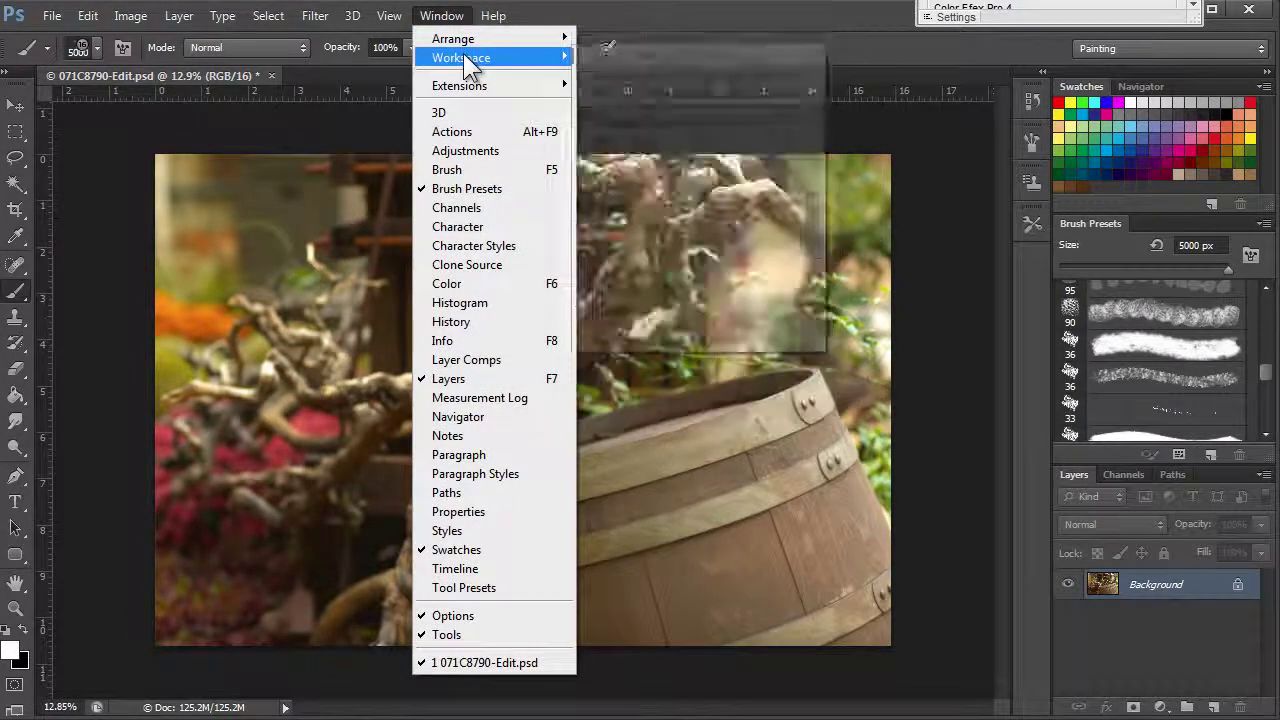
click(646, 92)
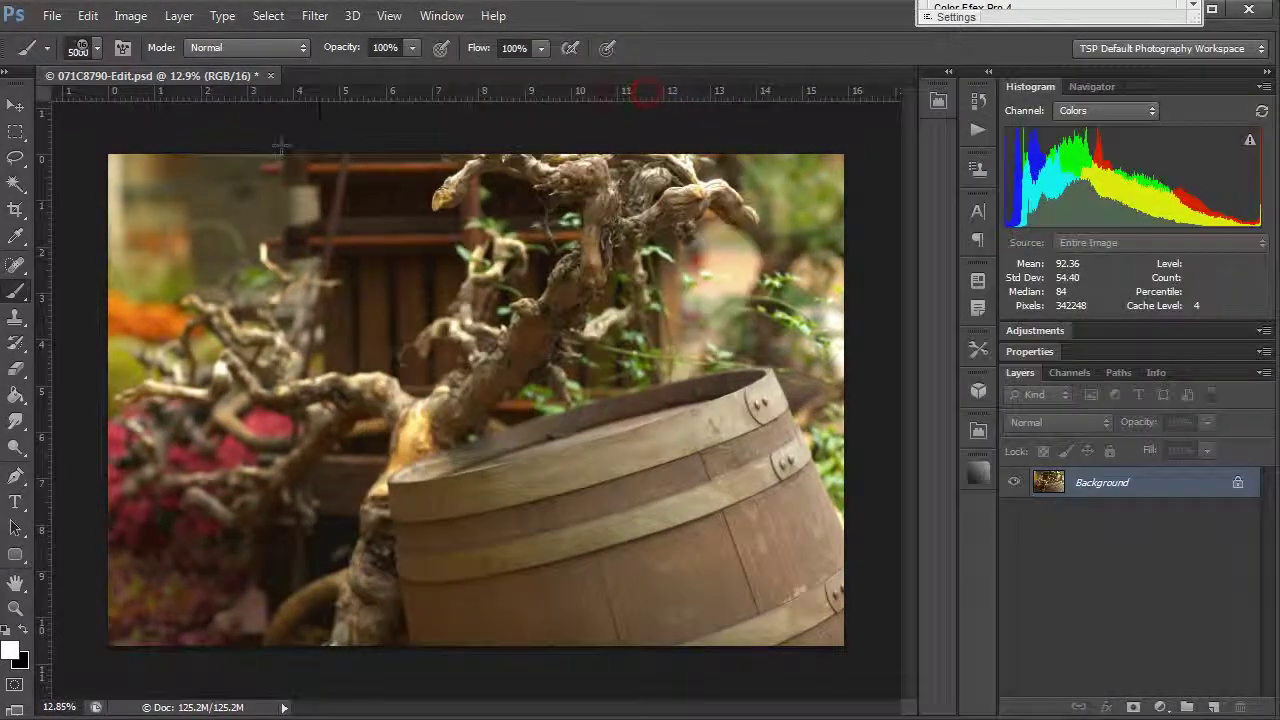
Display the Brush tool's presets as large thumbnails and select the 703 px brush
click(68, 47)
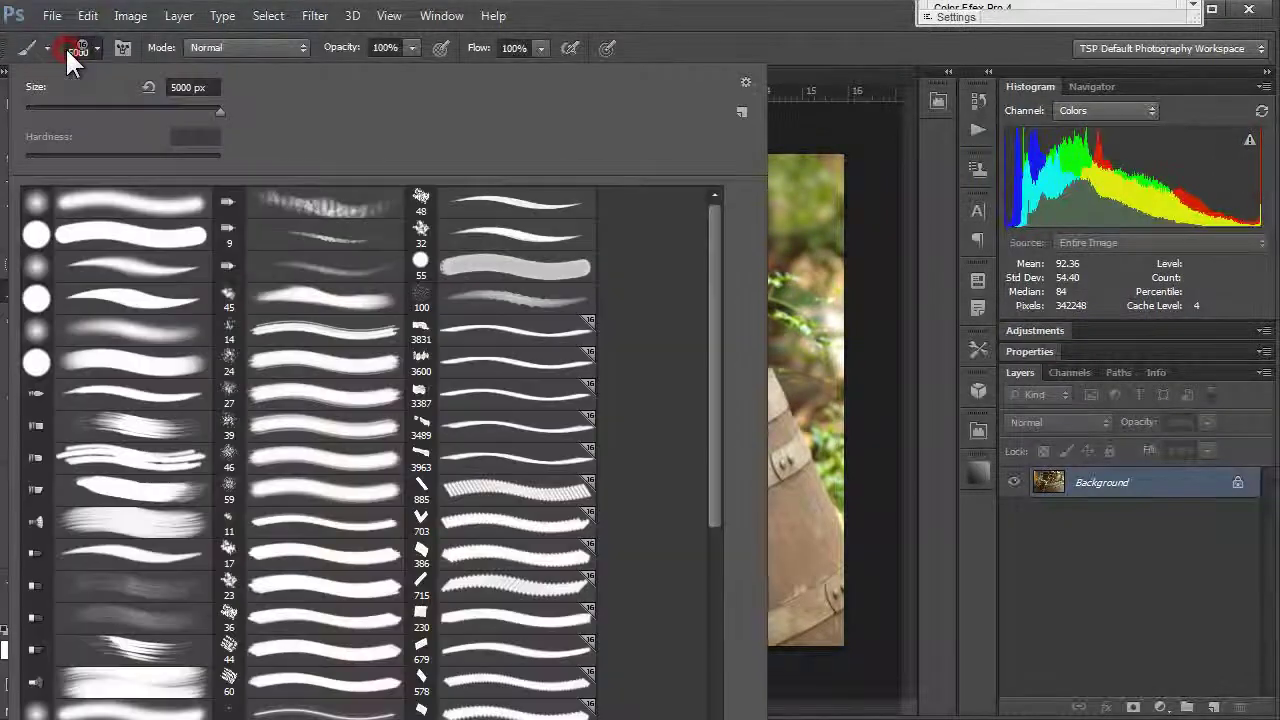
click(745, 82)
click(770, 127)
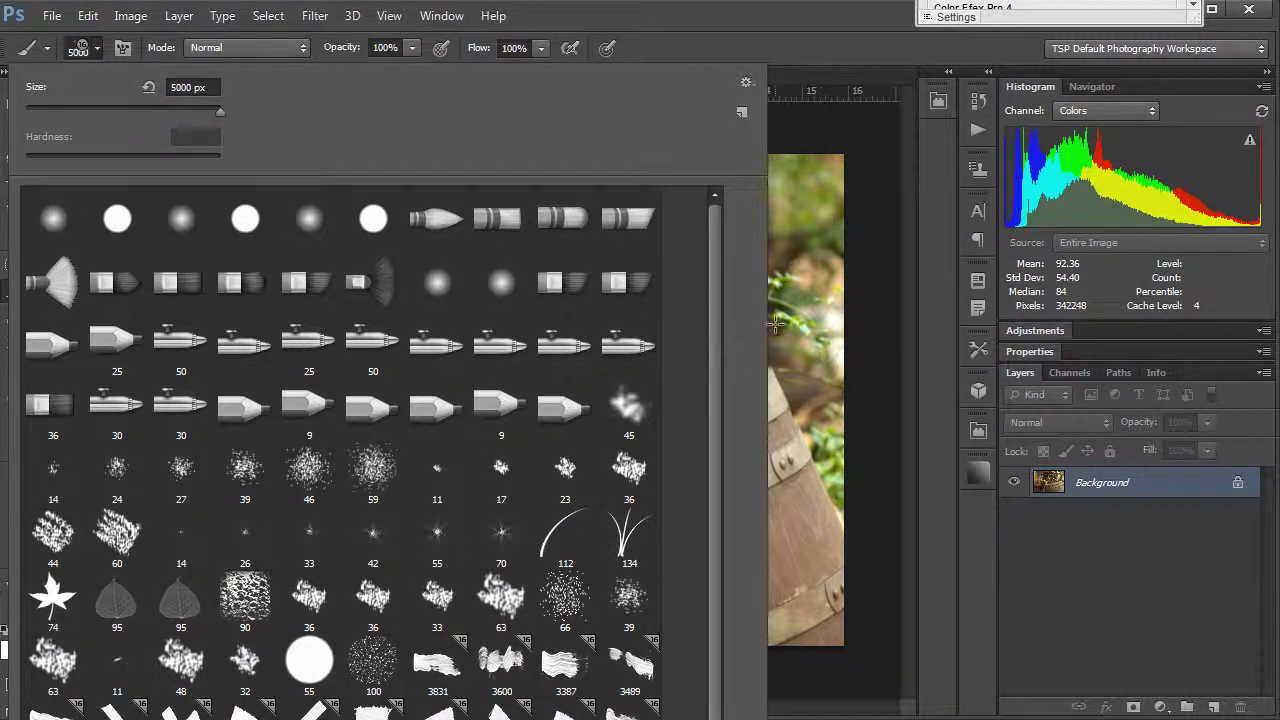
drag(714, 356, 701, 443)
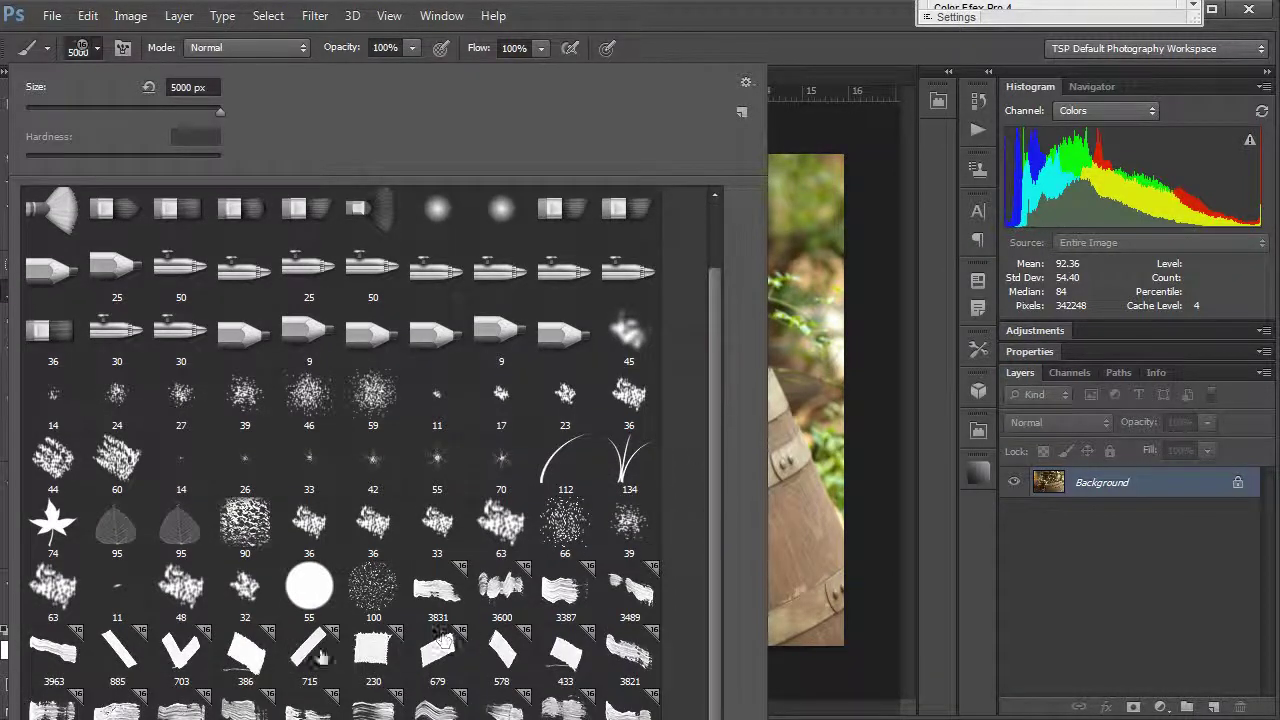
click(181, 652)
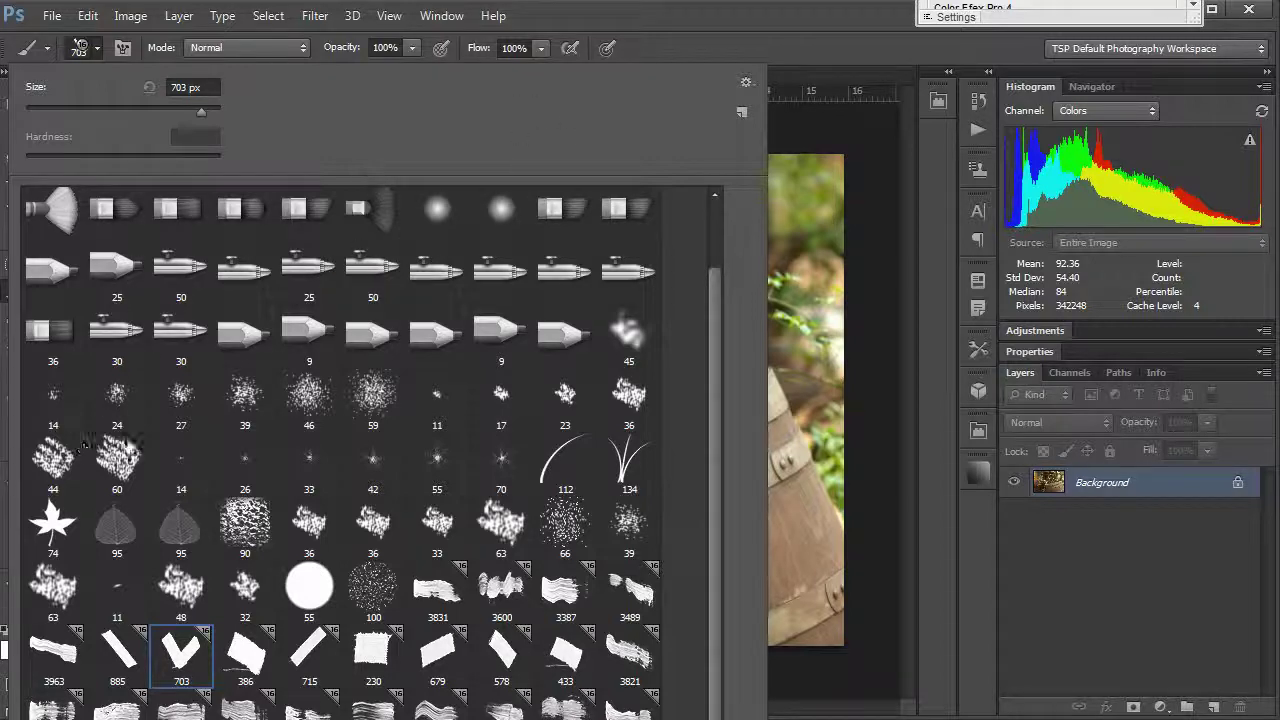
Open the Preset Manager for brushes and check the name of the 3831 px brush
click(746, 81)
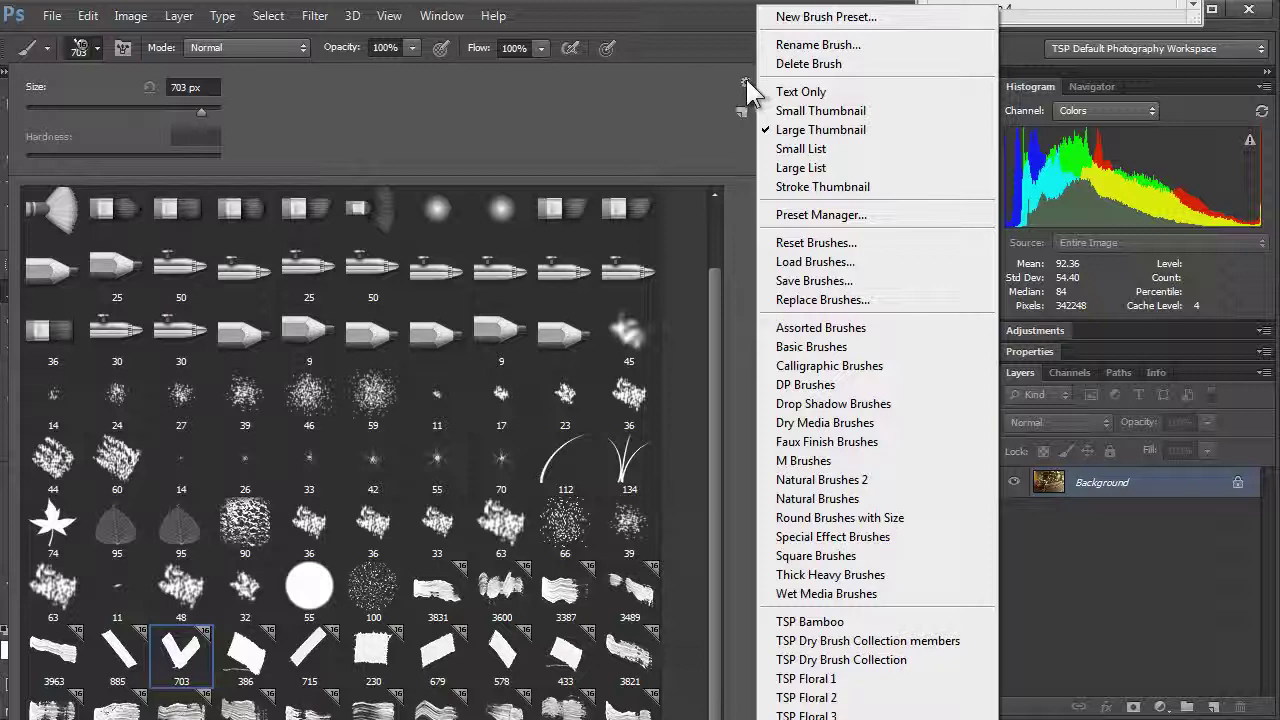
click(789, 212)
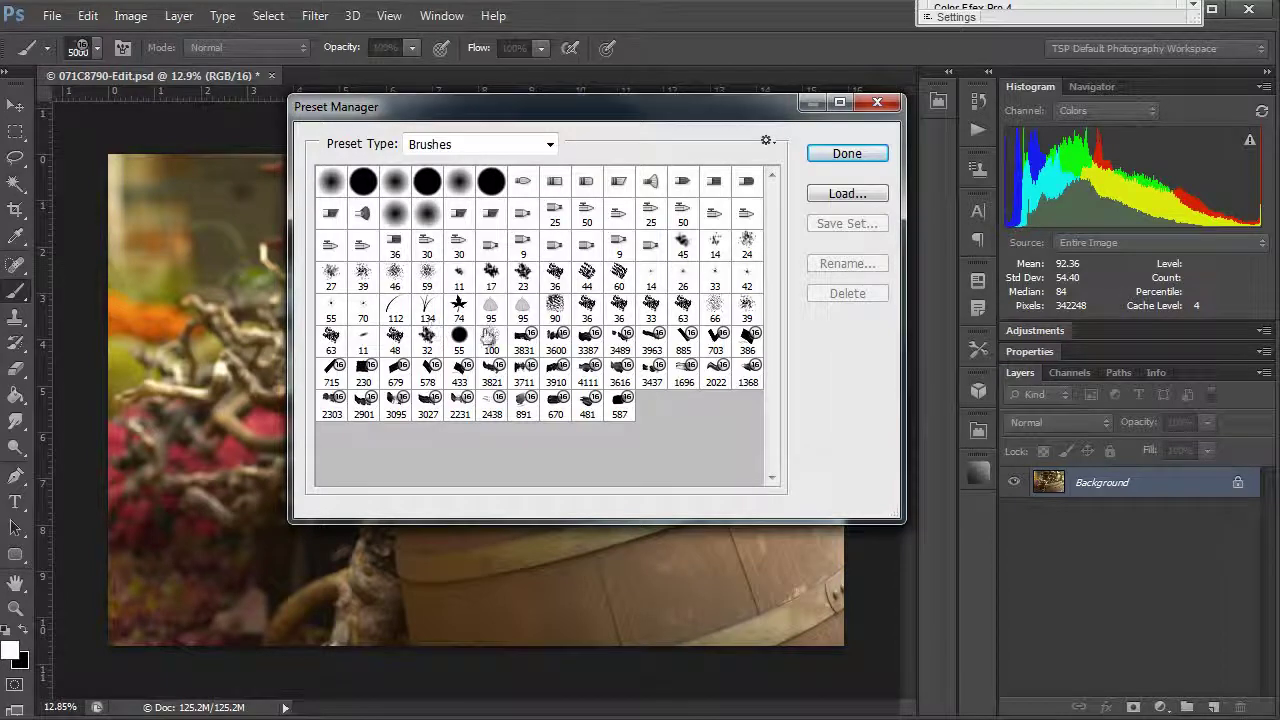
double_click(524, 342)
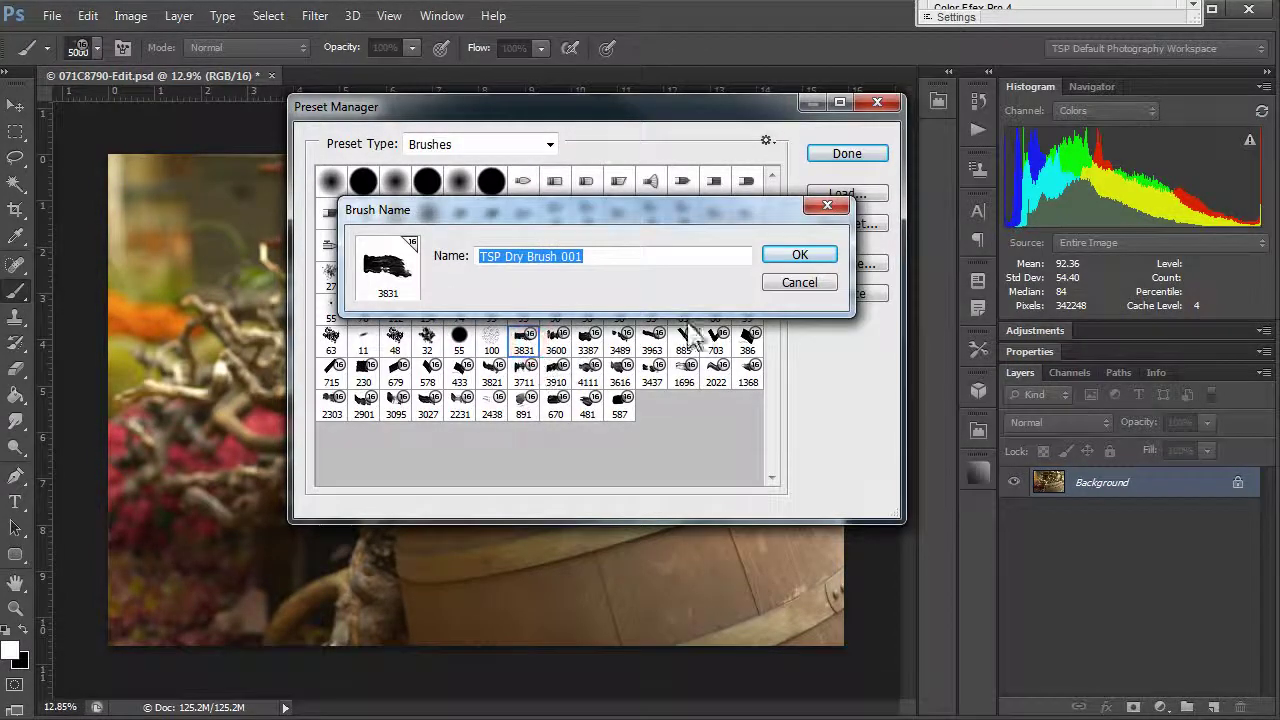
click(772, 281)
drag(524, 346, 623, 431)
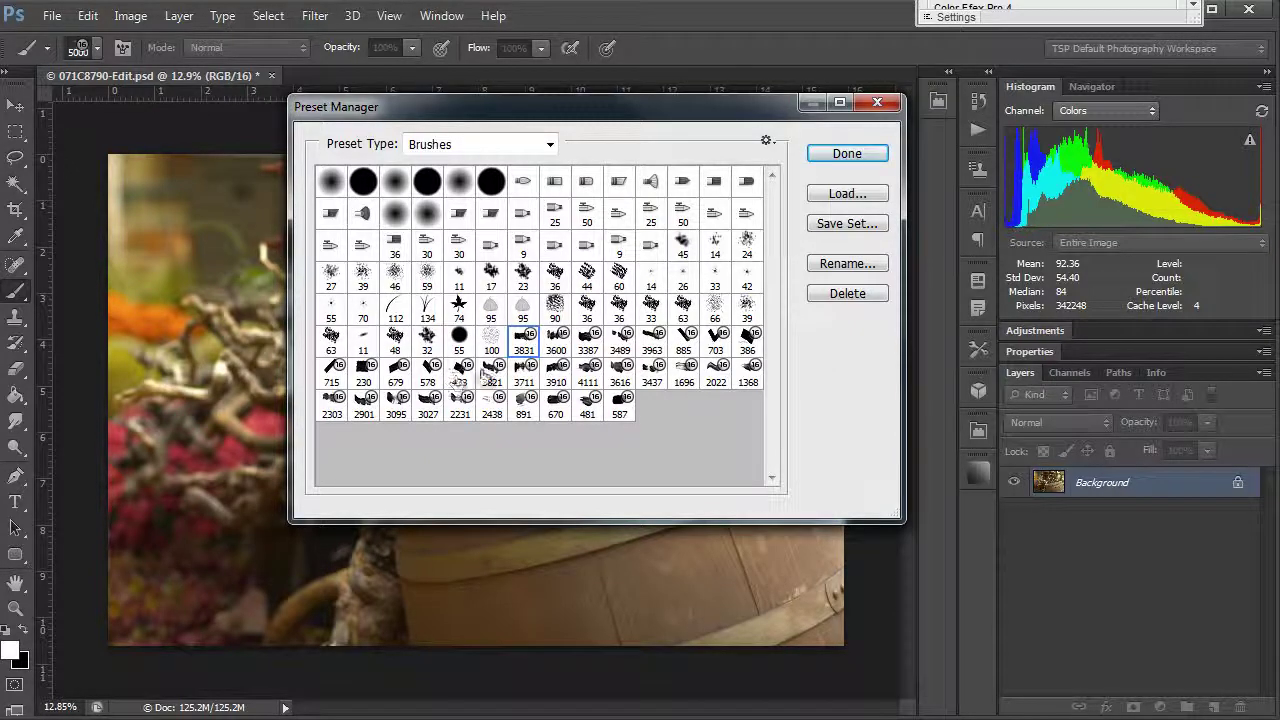
Select the range of brushes from 885 through 433, and reselect 885 through 386 together with 2022, 3616, 3821 and 578
click(681, 342)
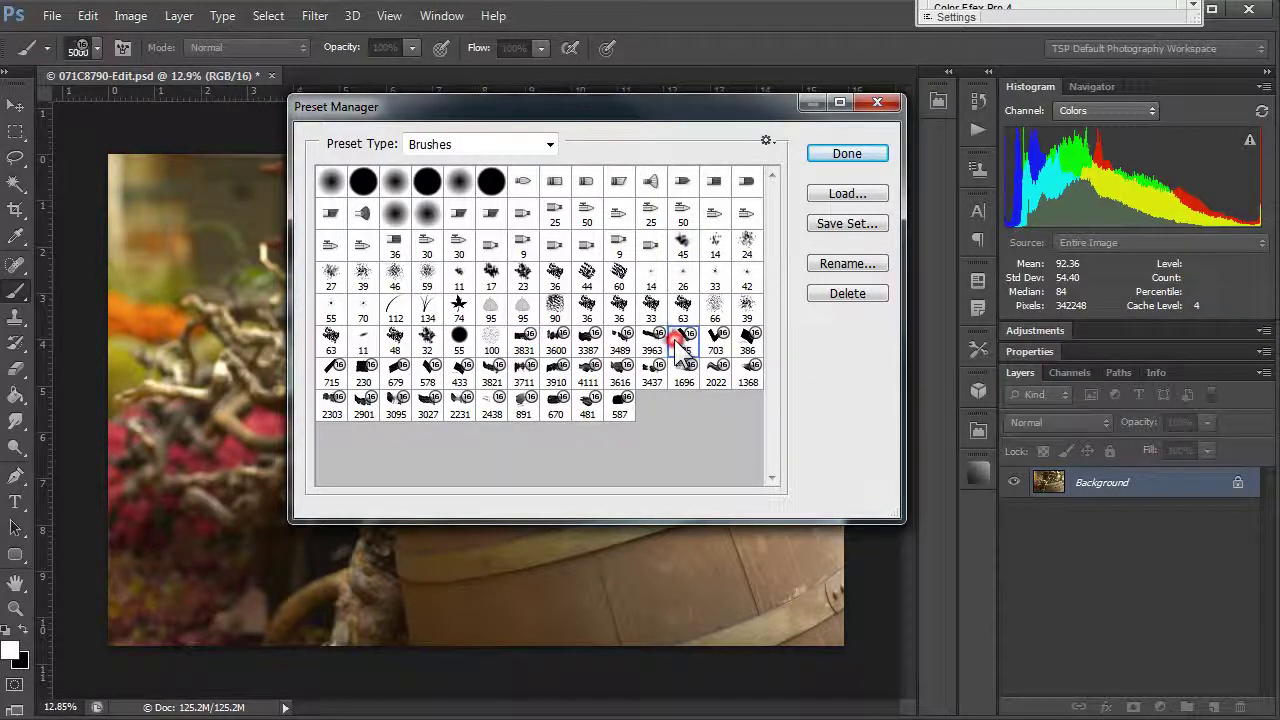
shift+click(458, 380)
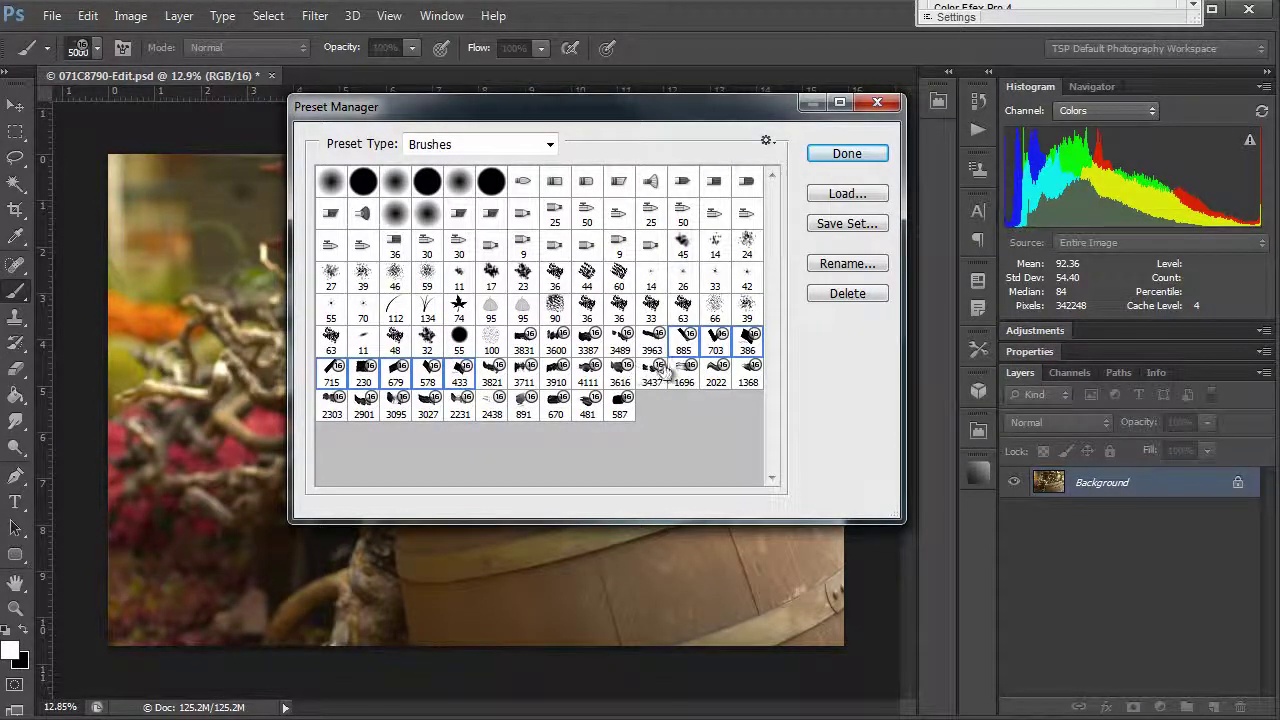
click(684, 340)
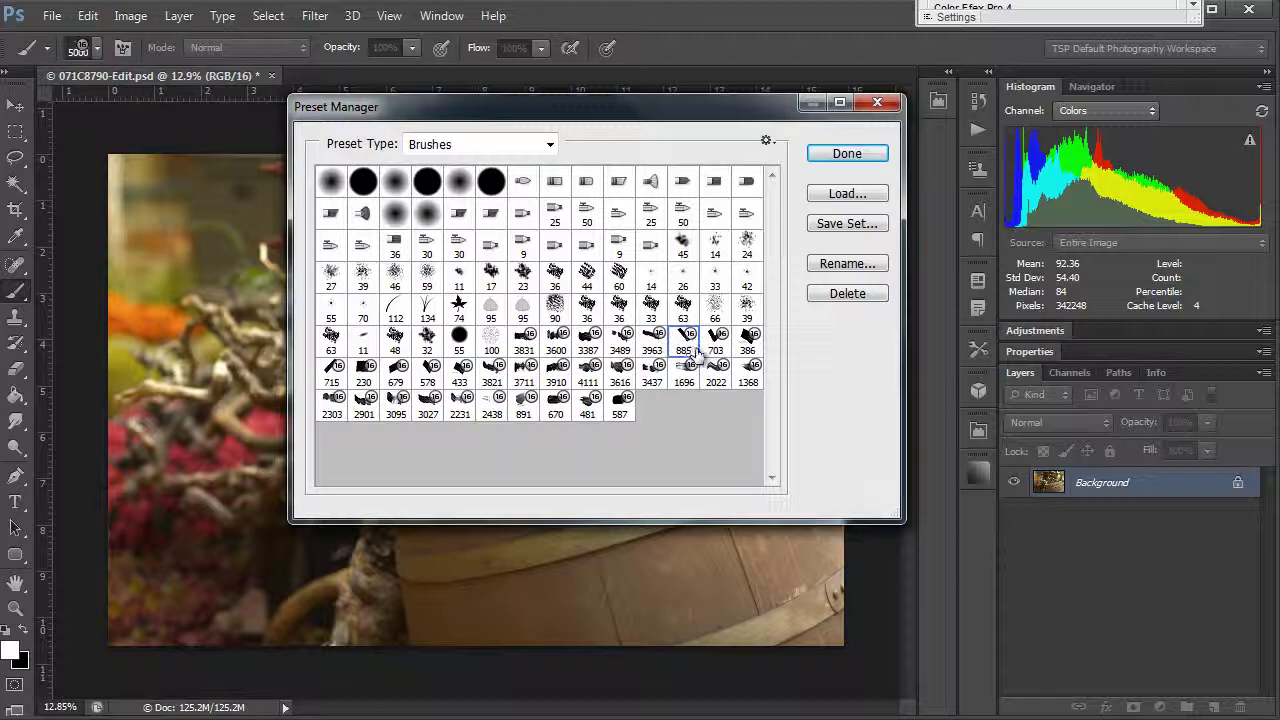
shift+click(748, 340)
ctrl+click(714, 372)
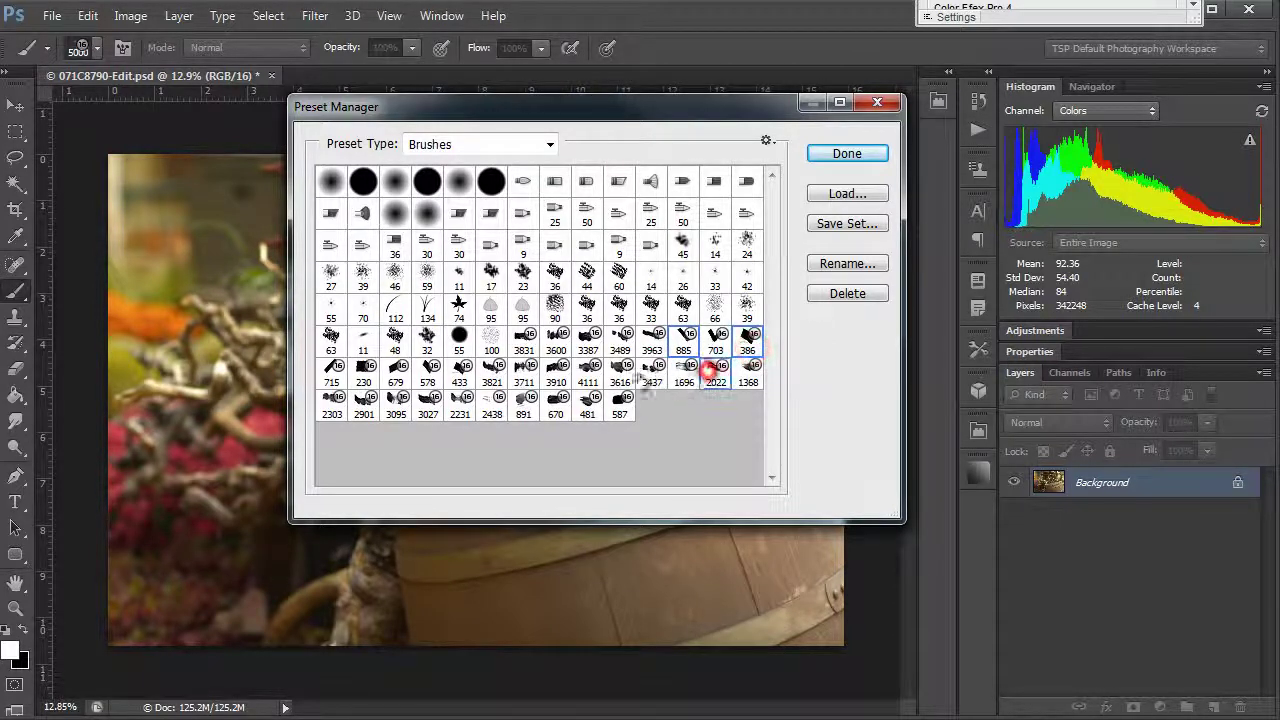
ctrl+click(620, 372)
ctrl+click(491, 372)
ctrl+click(429, 372)
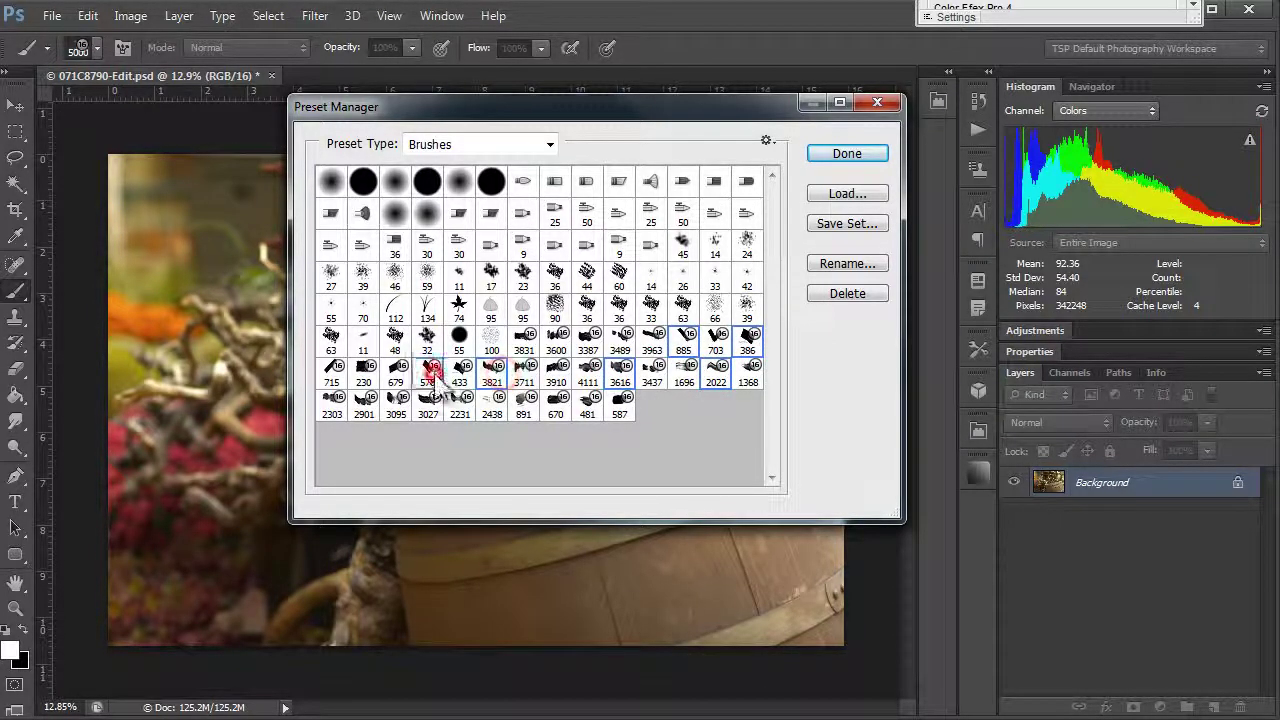
click(619, 342)
Check the name of the 885 px brush and move the eight tape brushes, 885 through 433, to the end of the list
click(677, 345)
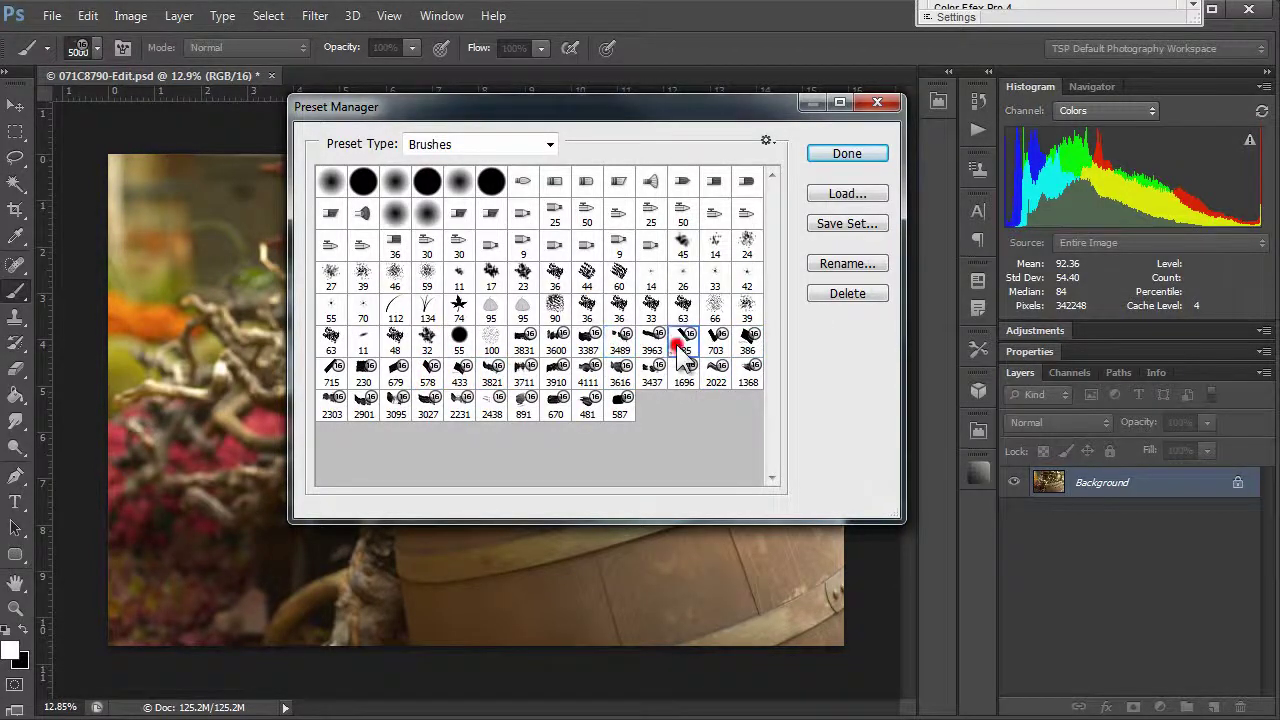
double_click(680, 348)
click(803, 280)
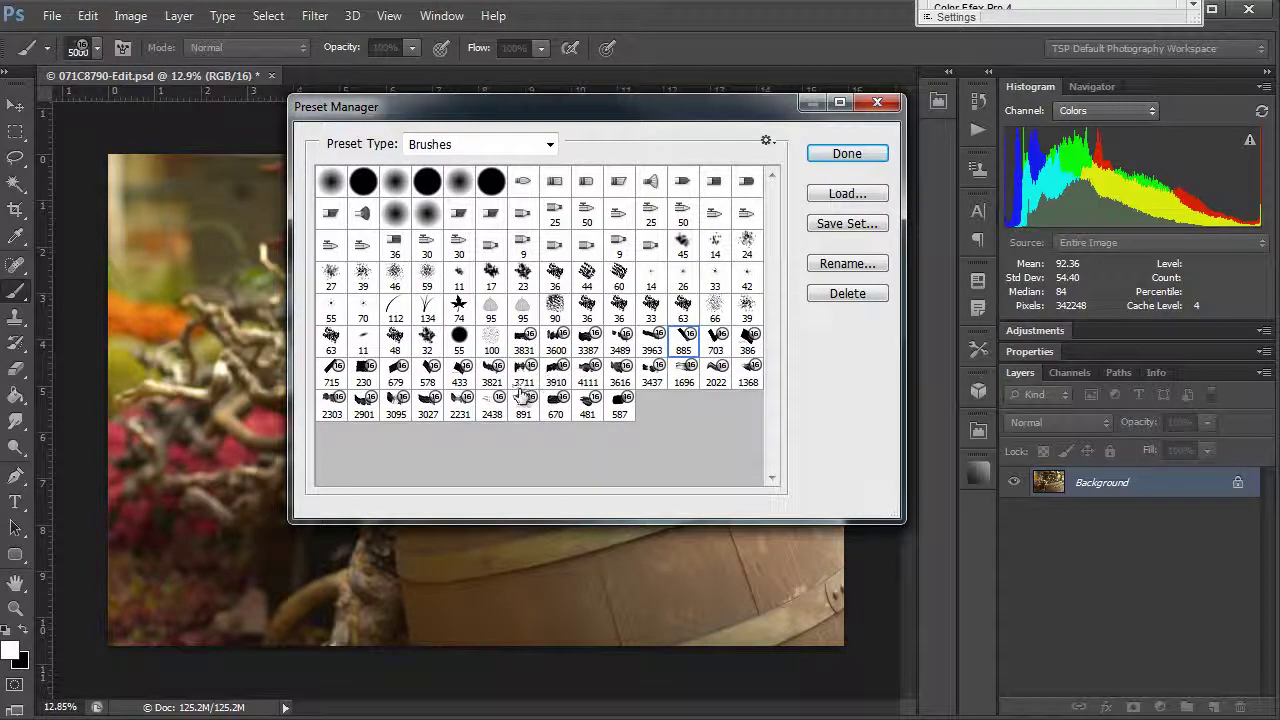
shift+click(459, 380)
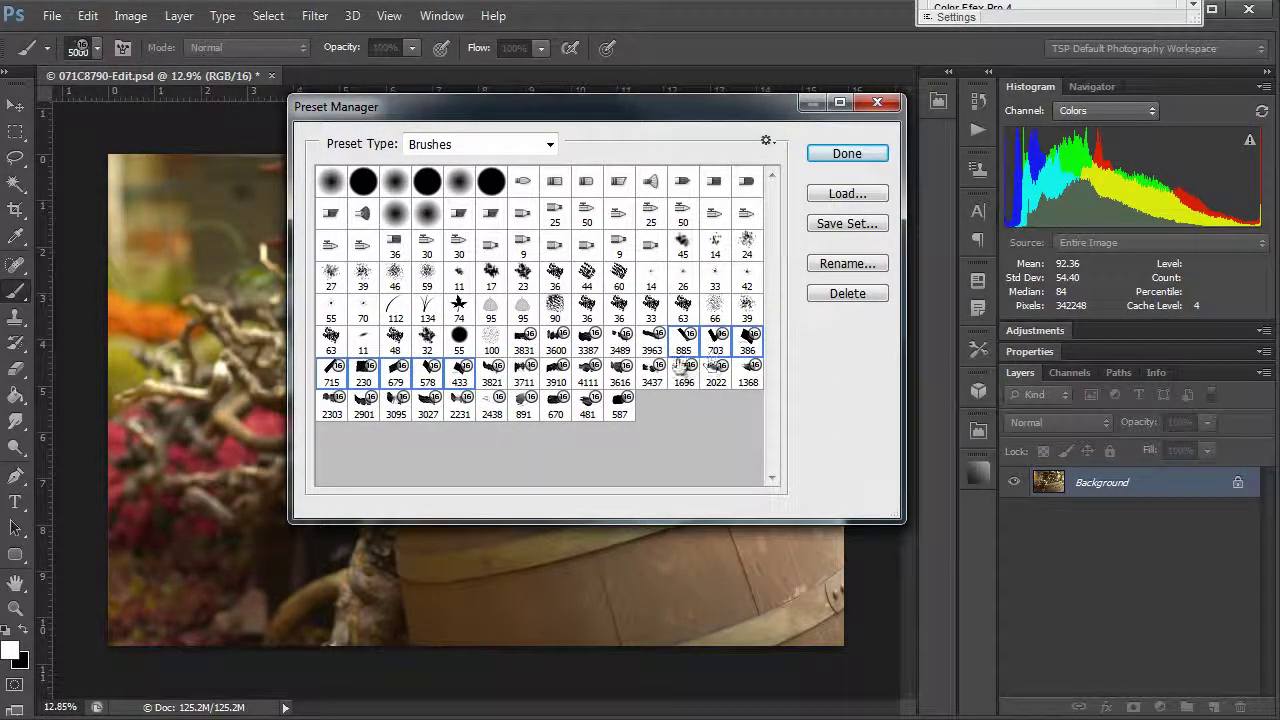
drag(684, 340, 646, 405)
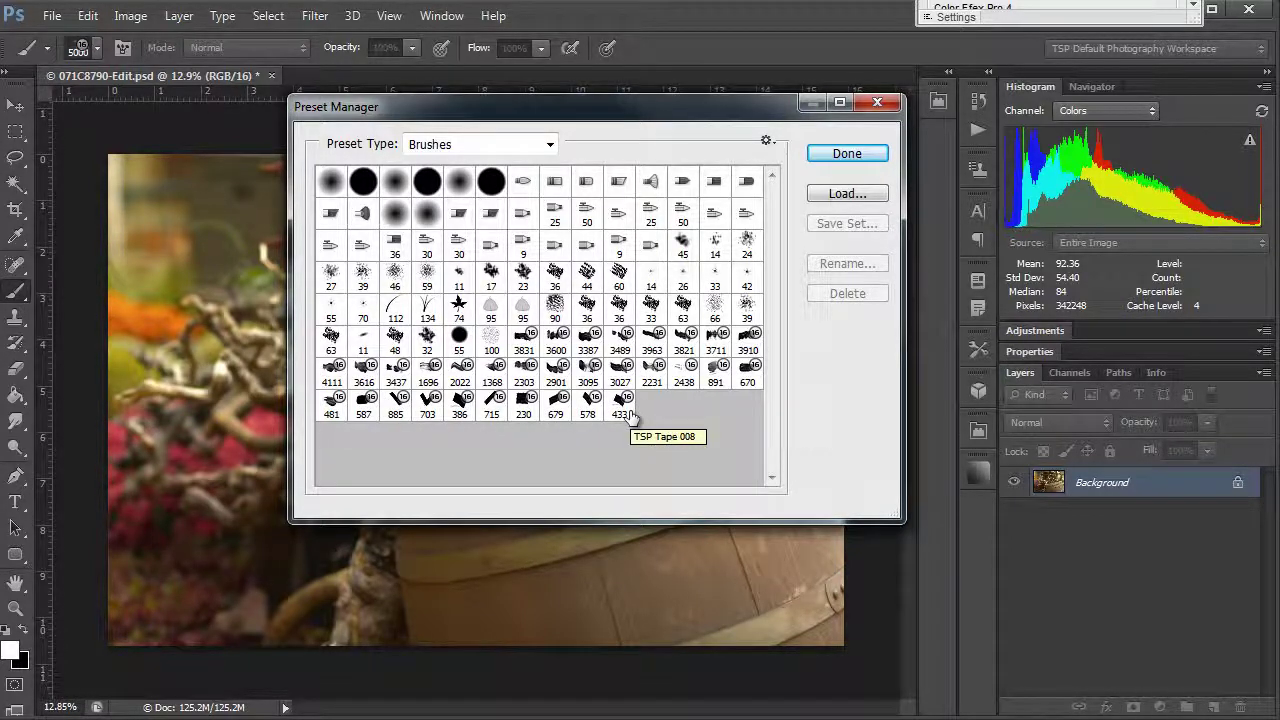
Delete the brushes from the third through the 100 px one, except the 112, 74 and 32 px and three bristle brushes, and close the Preset Manager
click(363, 183)
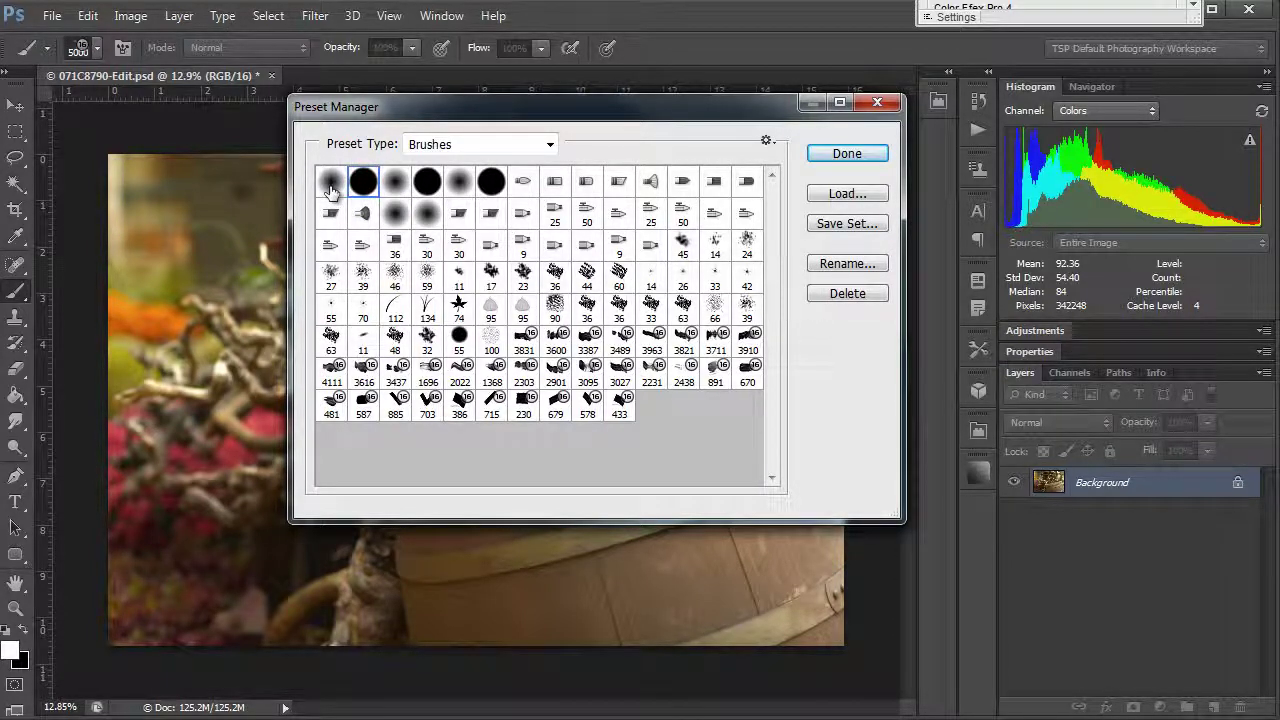
drag(331, 186, 396, 182)
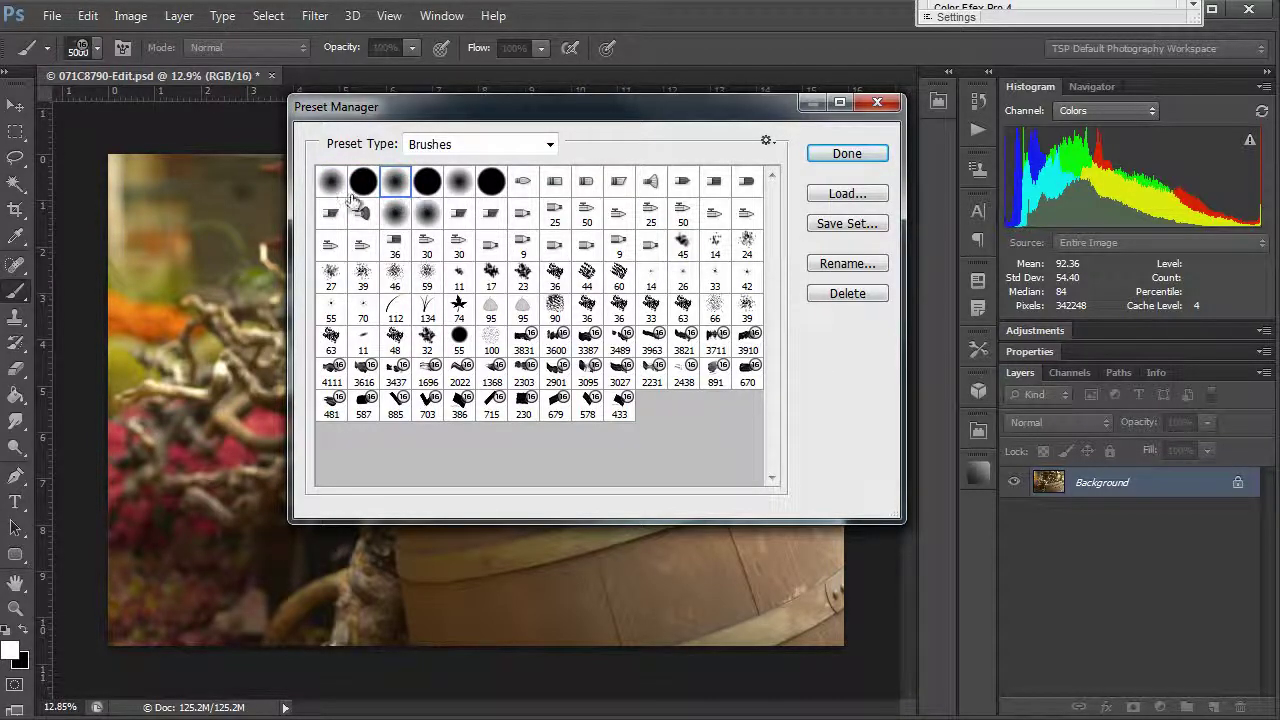
mouse_move(527, 189)
mouse_down()
mouse_move(426, 196)
mouse_move(377, 182)
mouse_move(395, 183)
mouse_up()
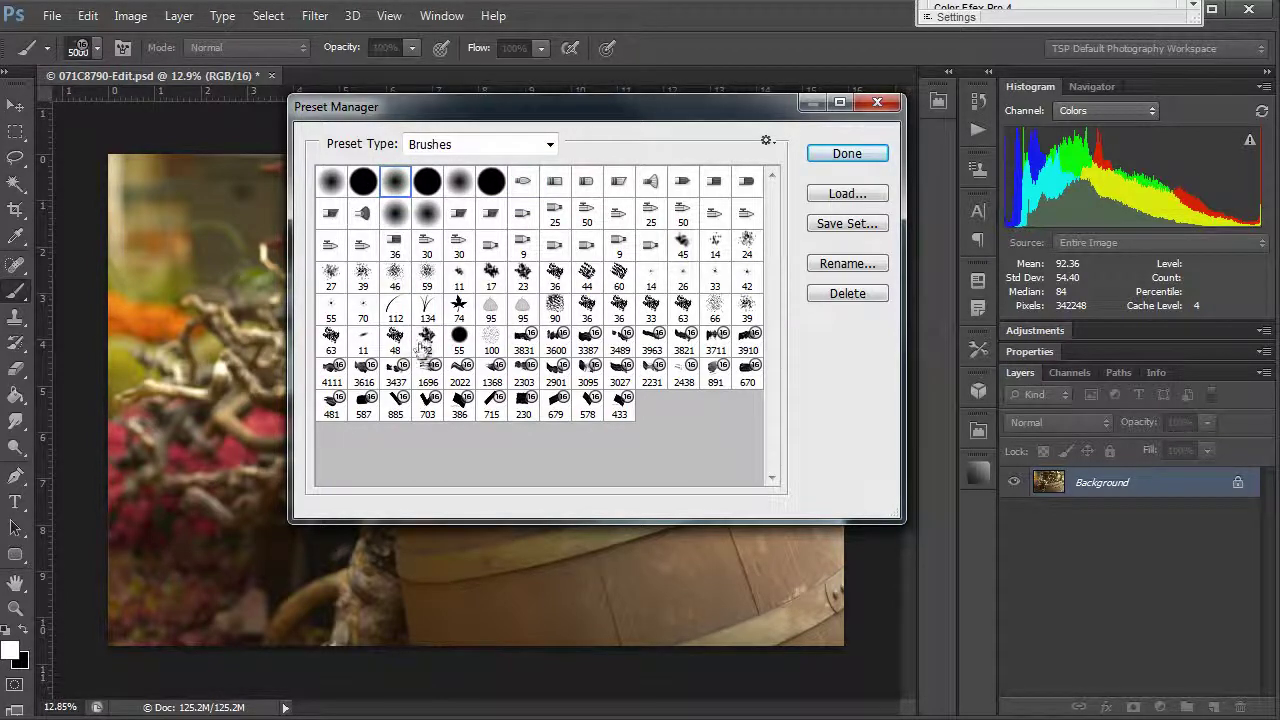
shift+click(491, 340)
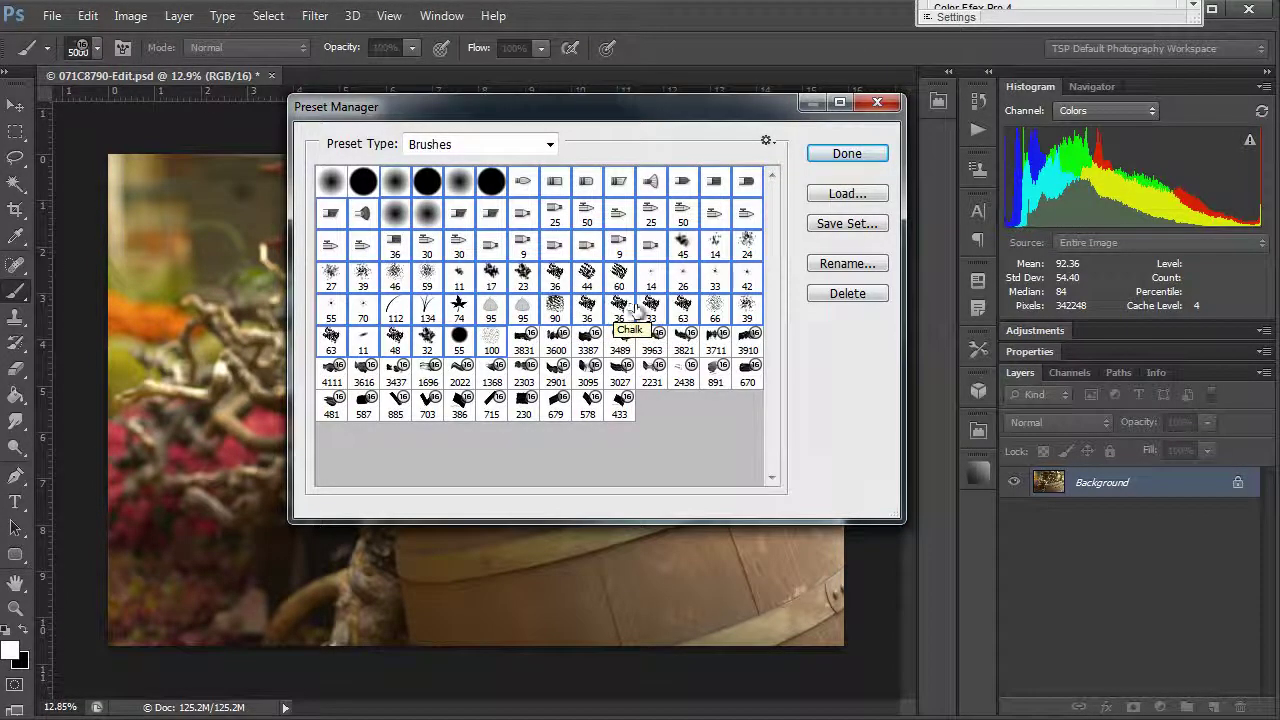
right_click(424, 341)
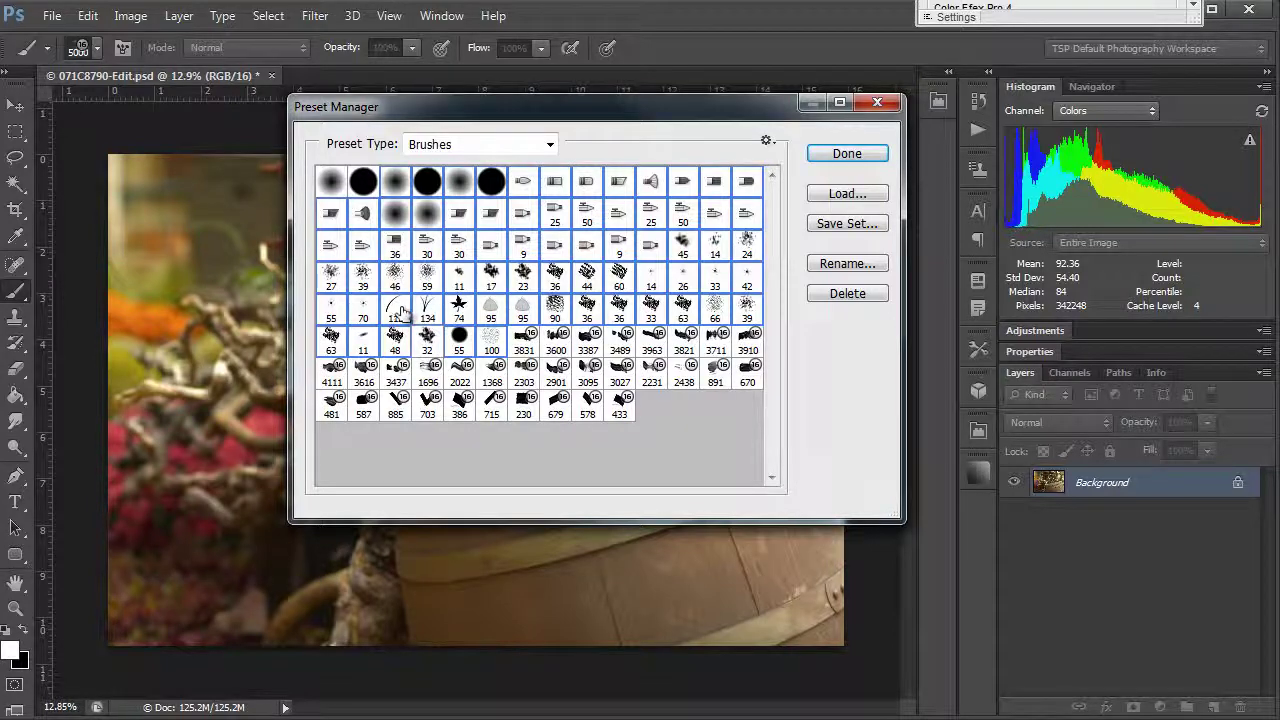
ctrl+click(400, 308)
ctrl+click(456, 308)
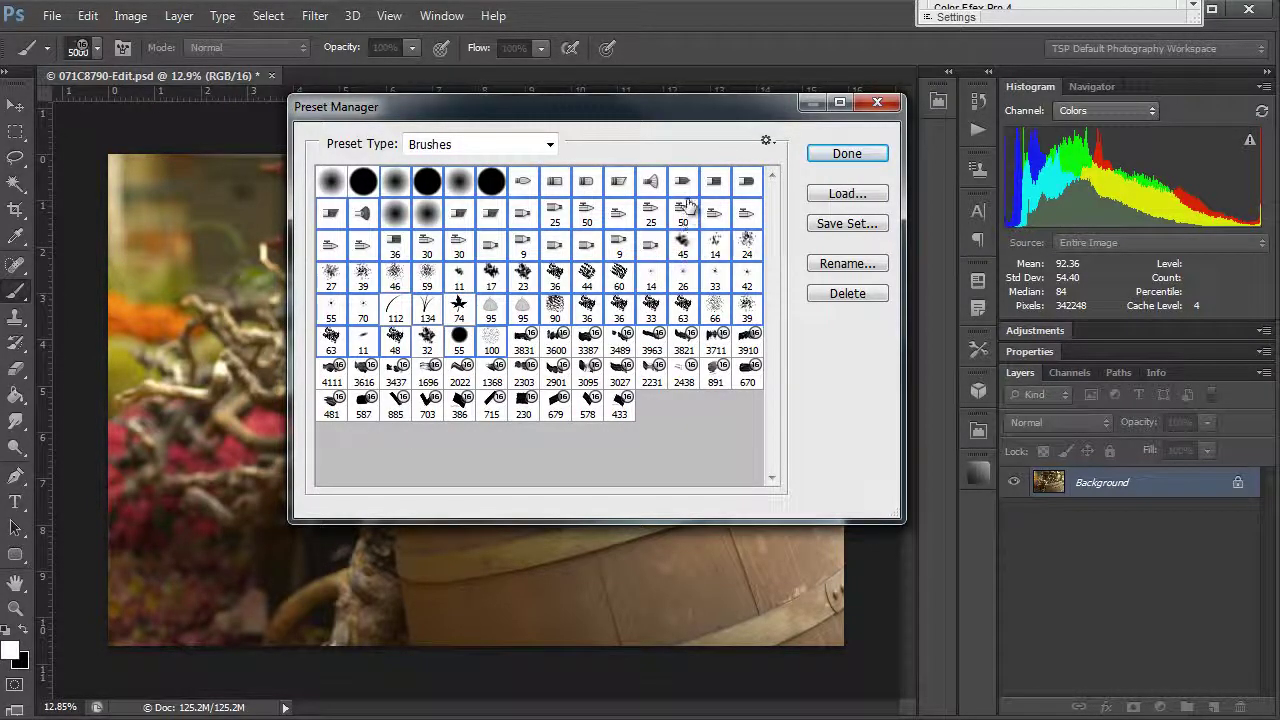
ctrl+click(651, 180)
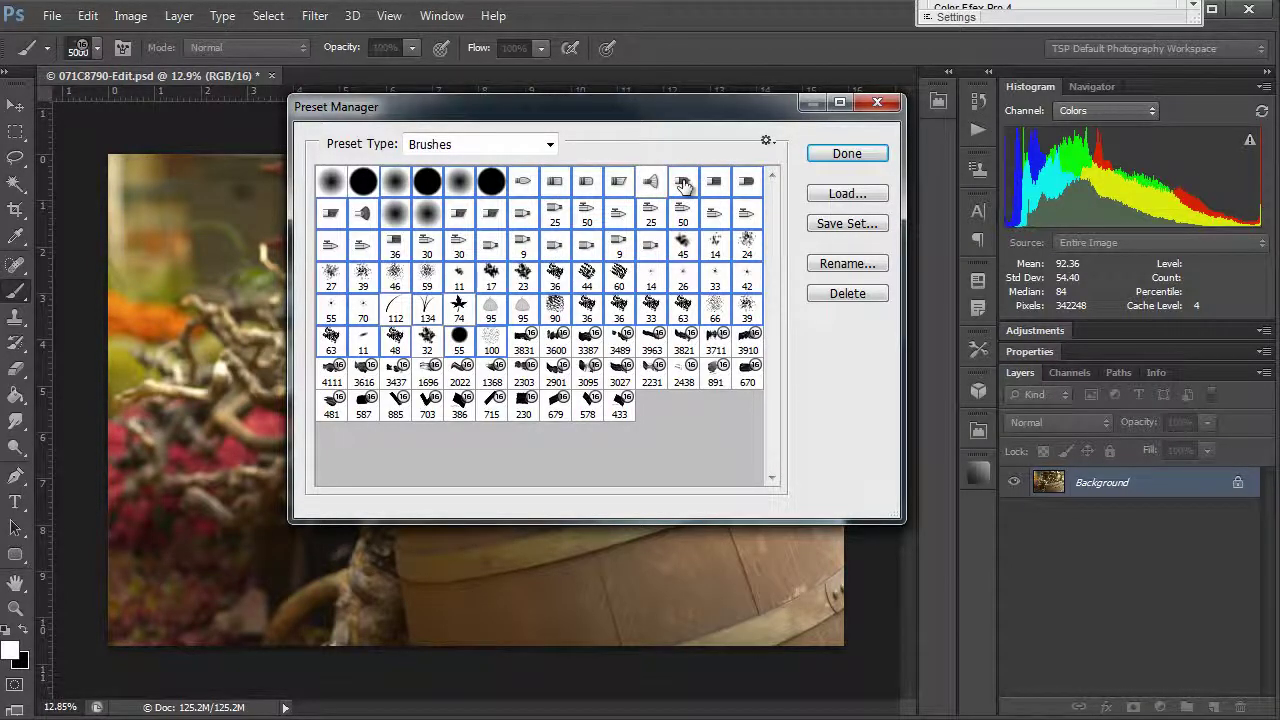
ctrl+click(683, 180)
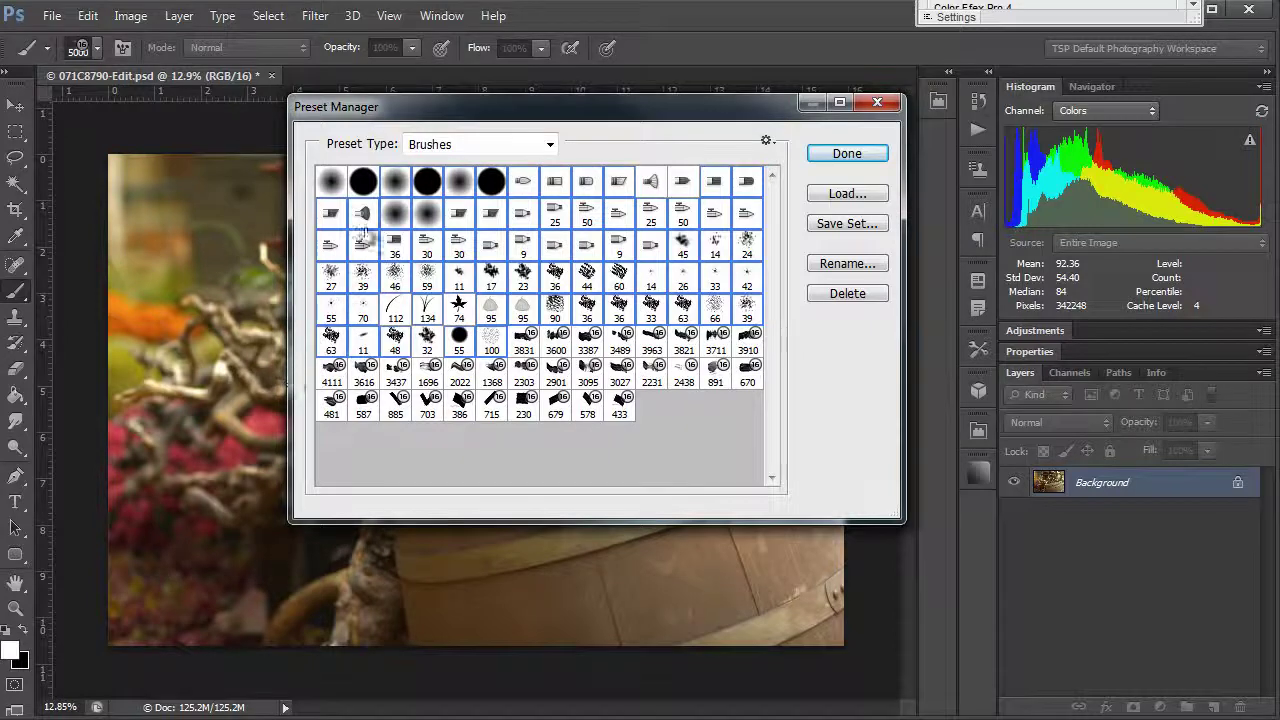
ctrl+click(362, 212)
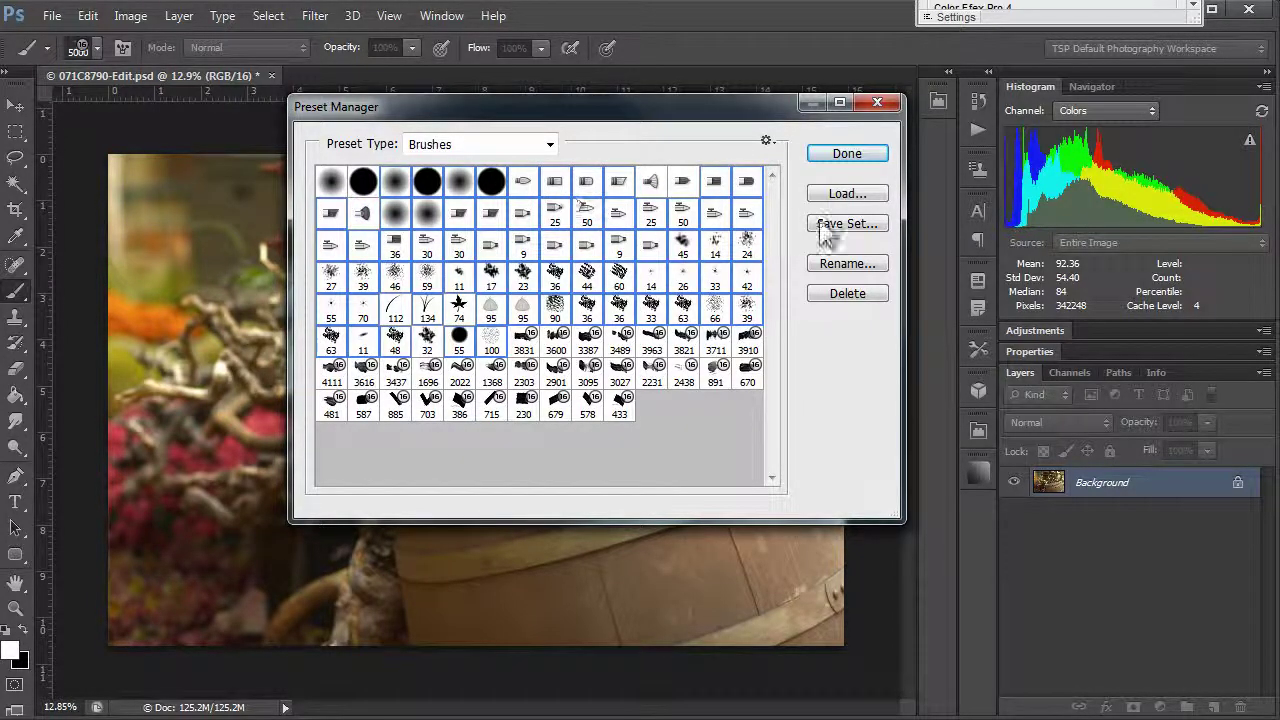
click(830, 293)
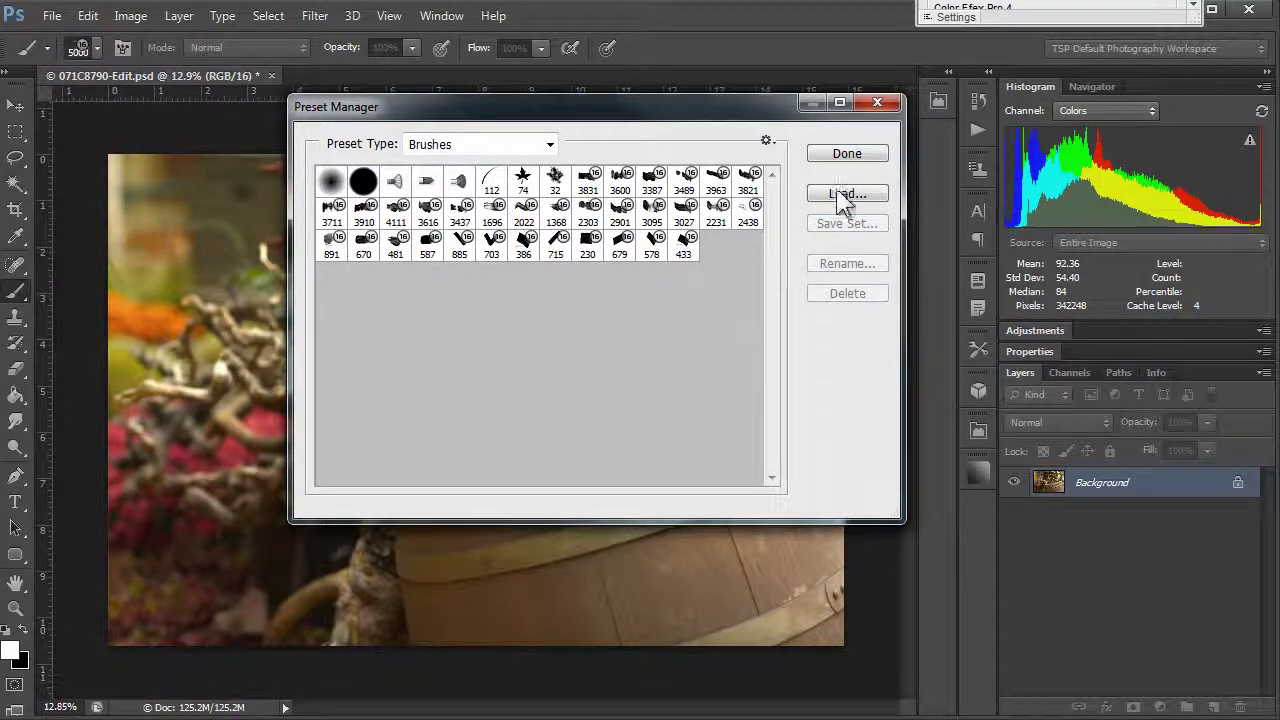
click(846, 155)
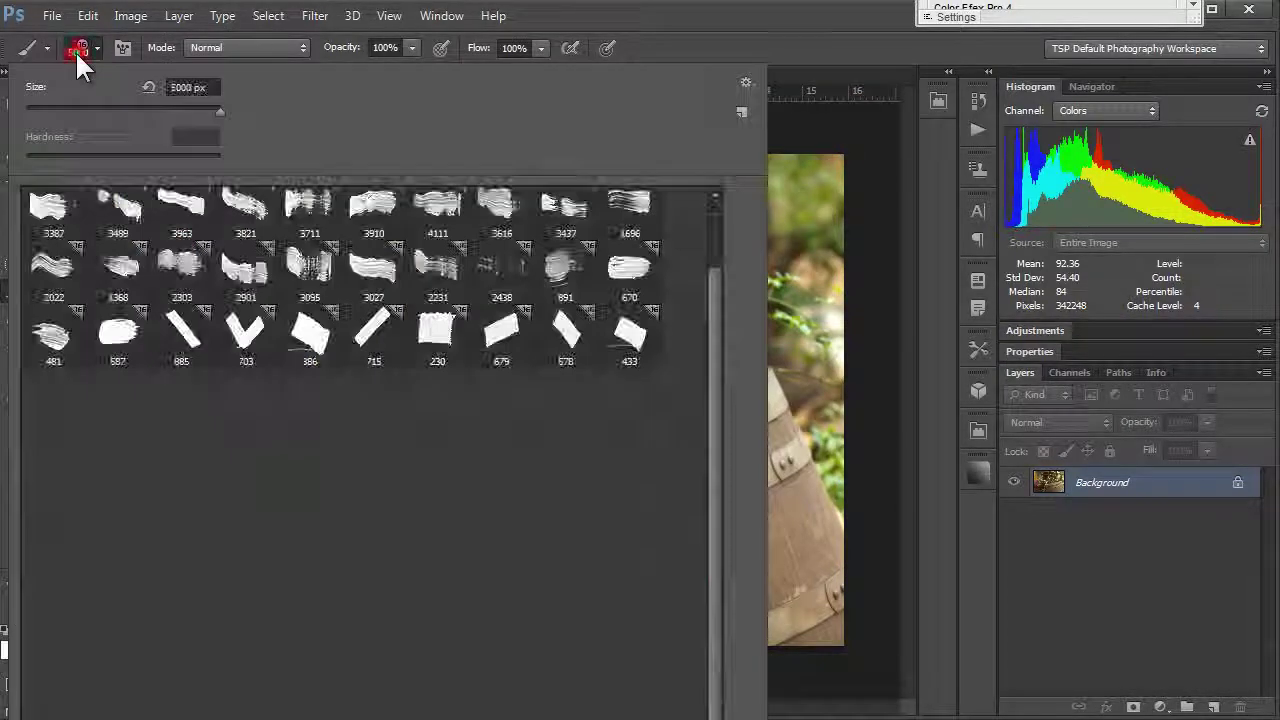
Save the current brush presets in the Brushes folder as a brush set named "Default test"
click(78, 48)
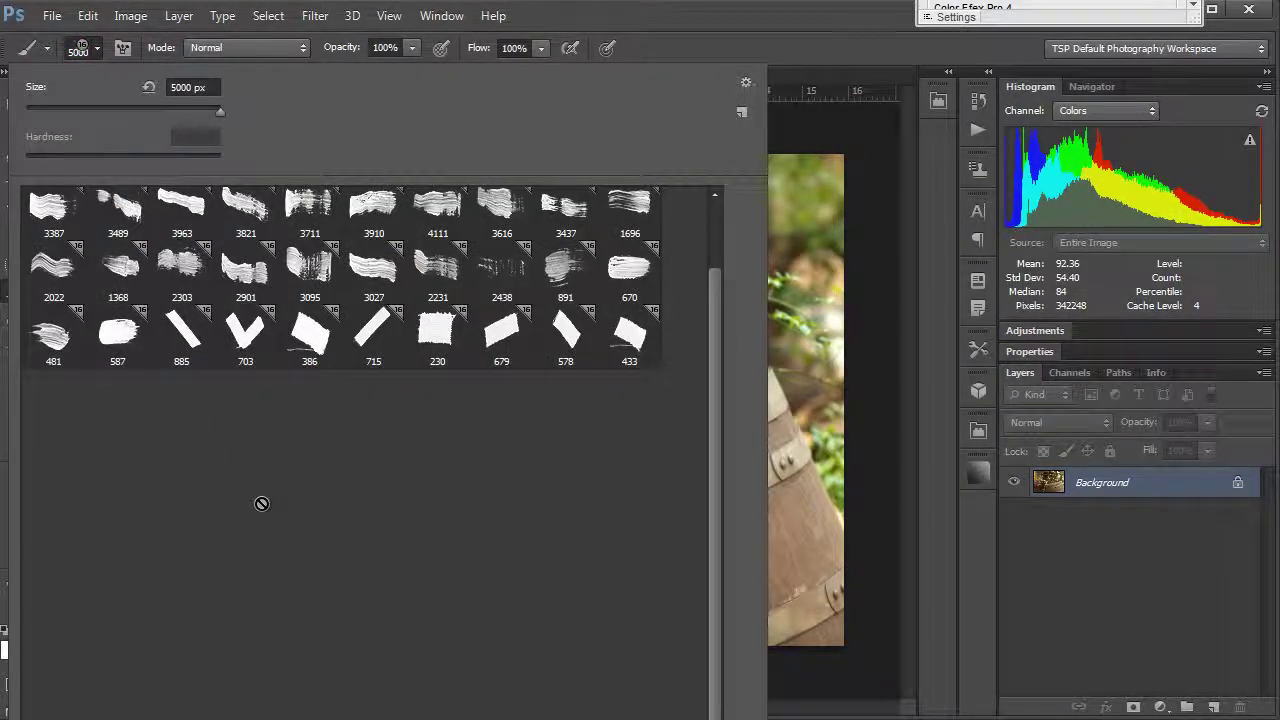
drag(715, 329, 679, 222)
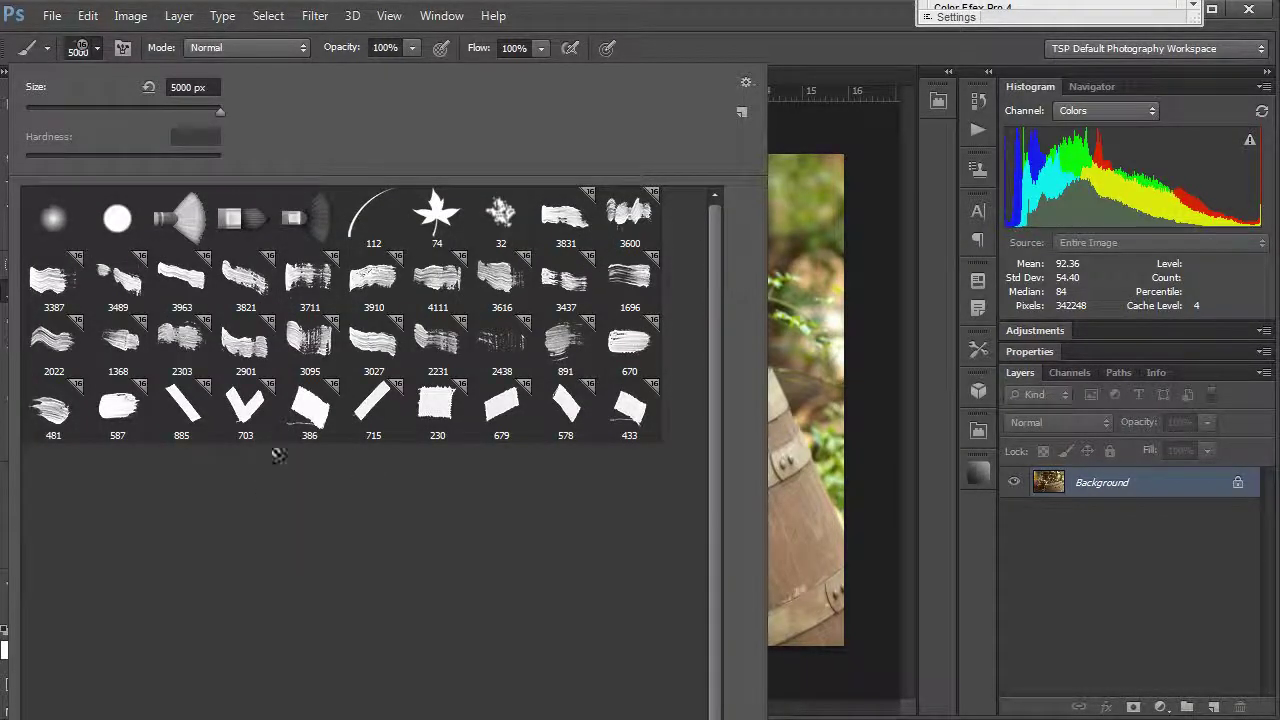
click(745, 82)
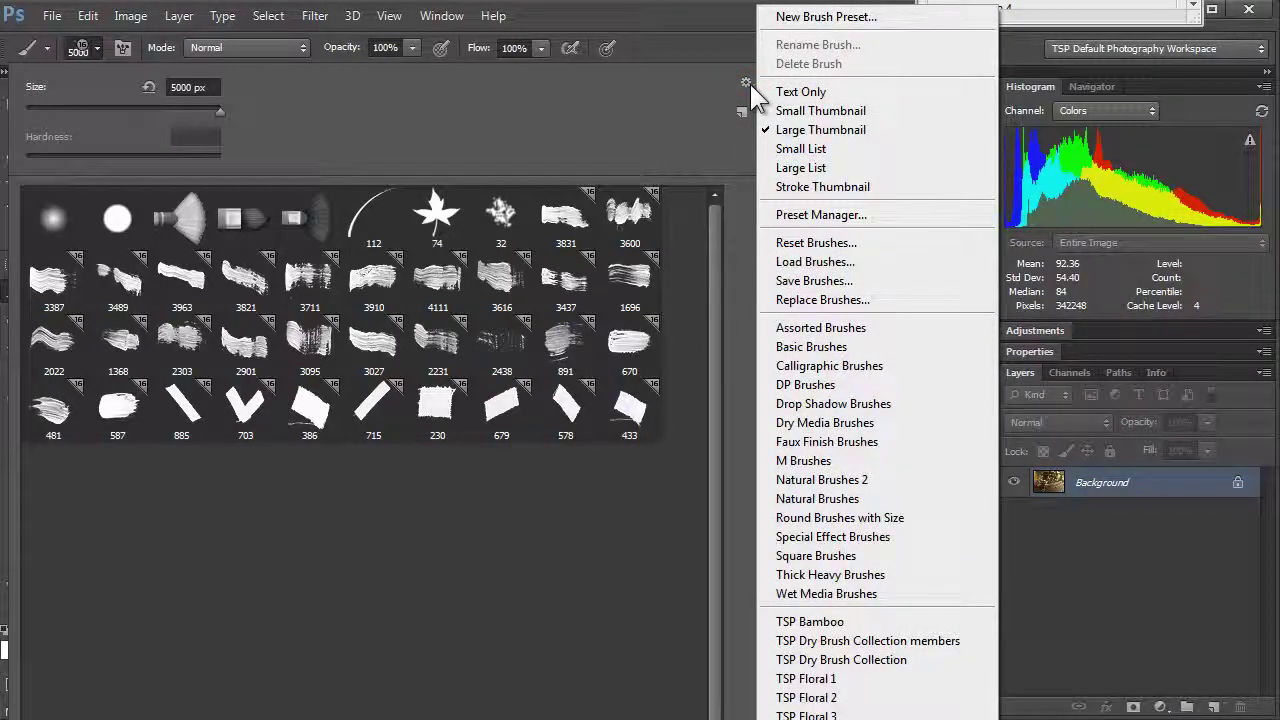
click(815, 283)
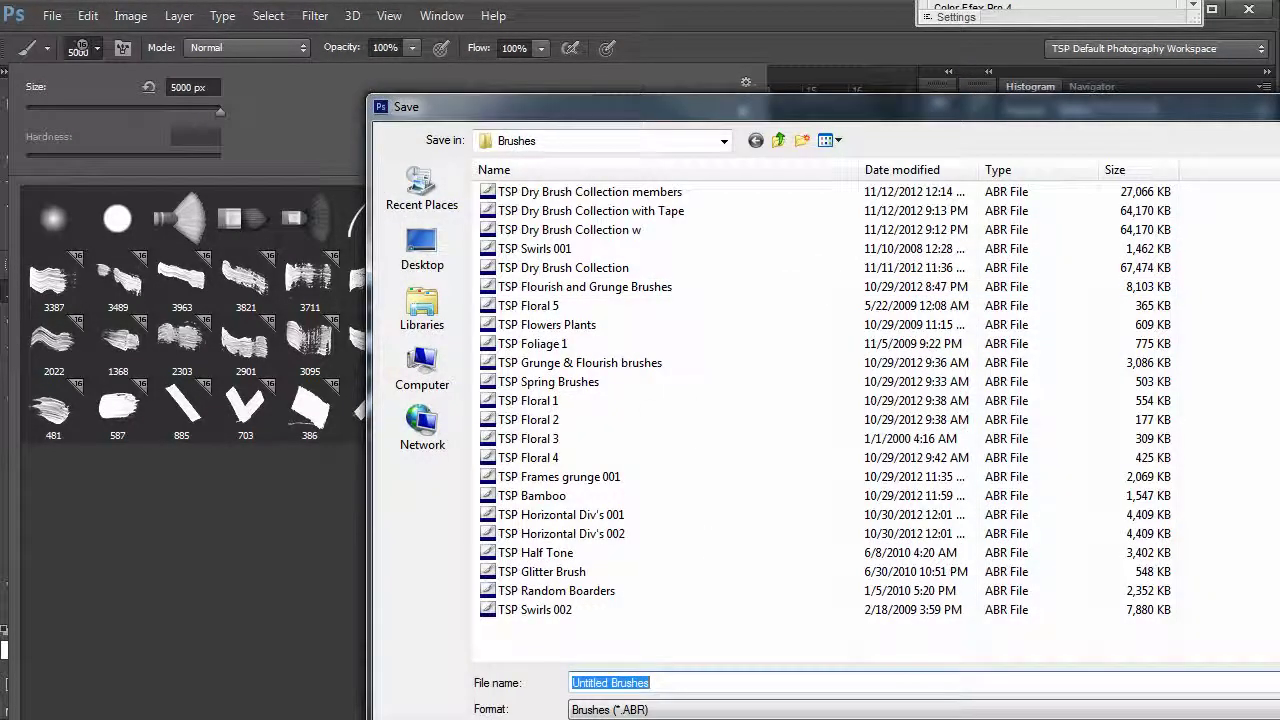
text(D)
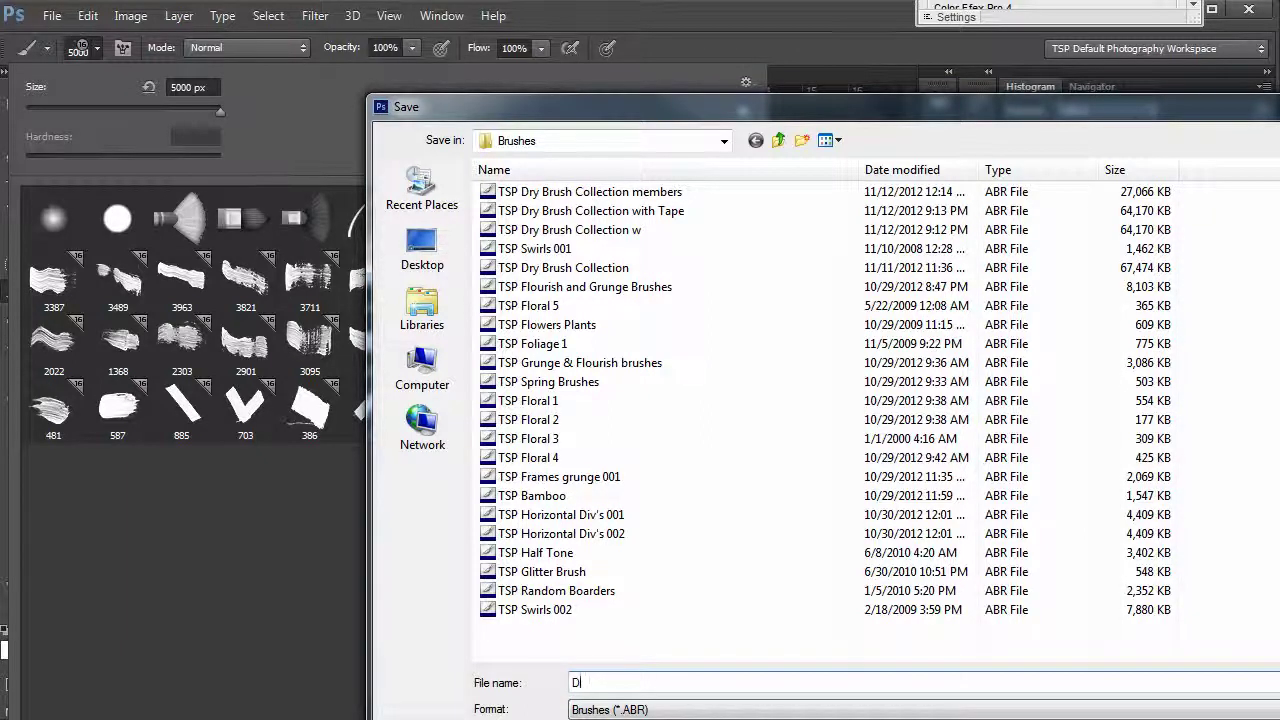
text(Eefaul)
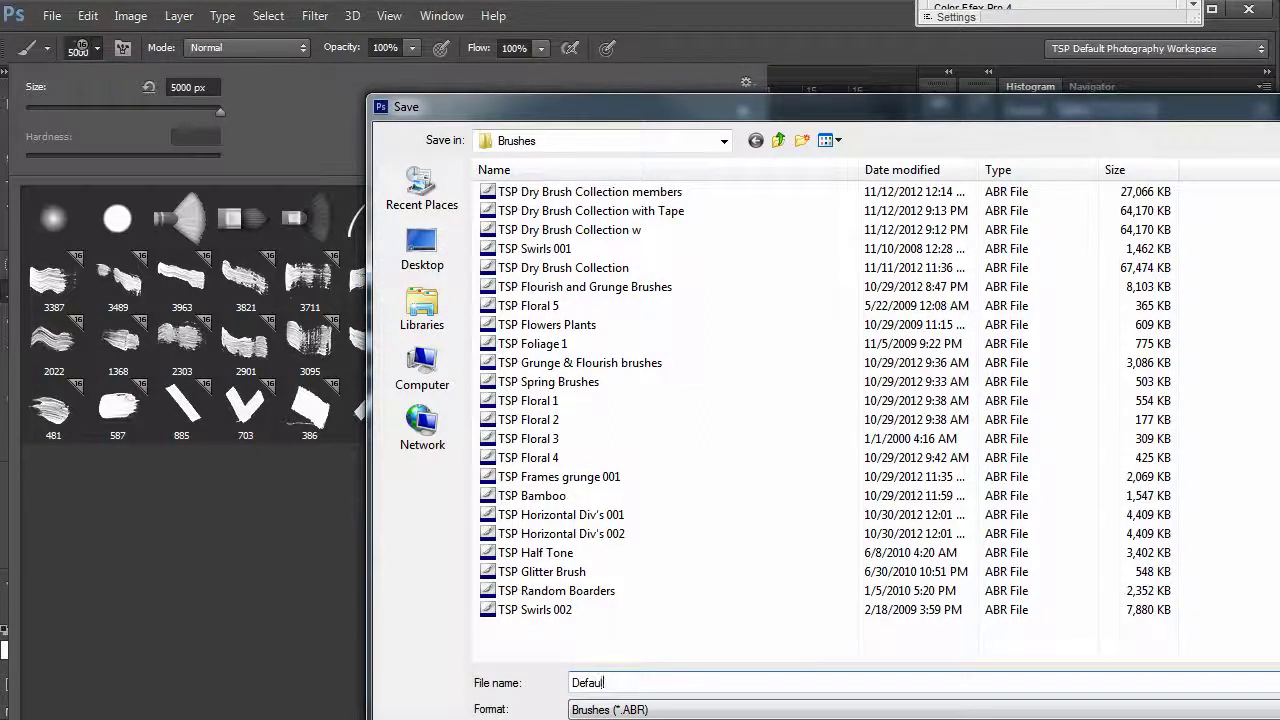
text(t test)
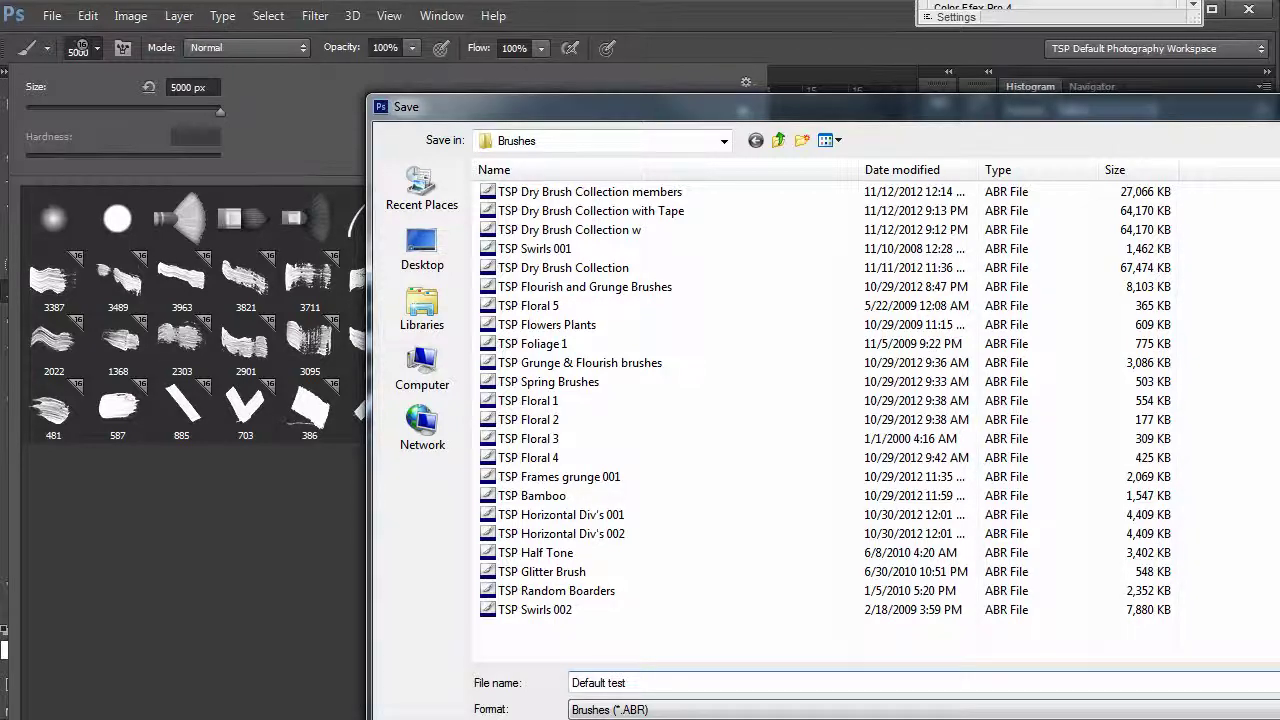
key(Return)
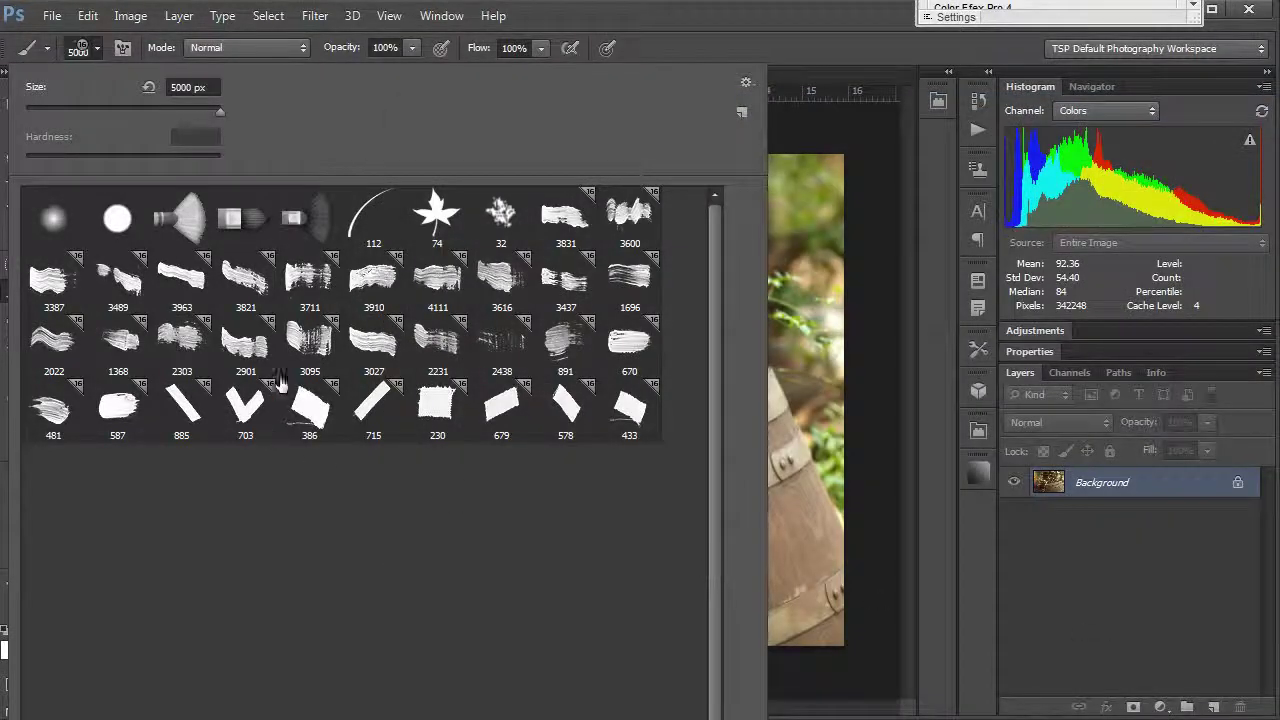
Reset the brush presets, replacing the current brushes with the default ones
click(745, 82)
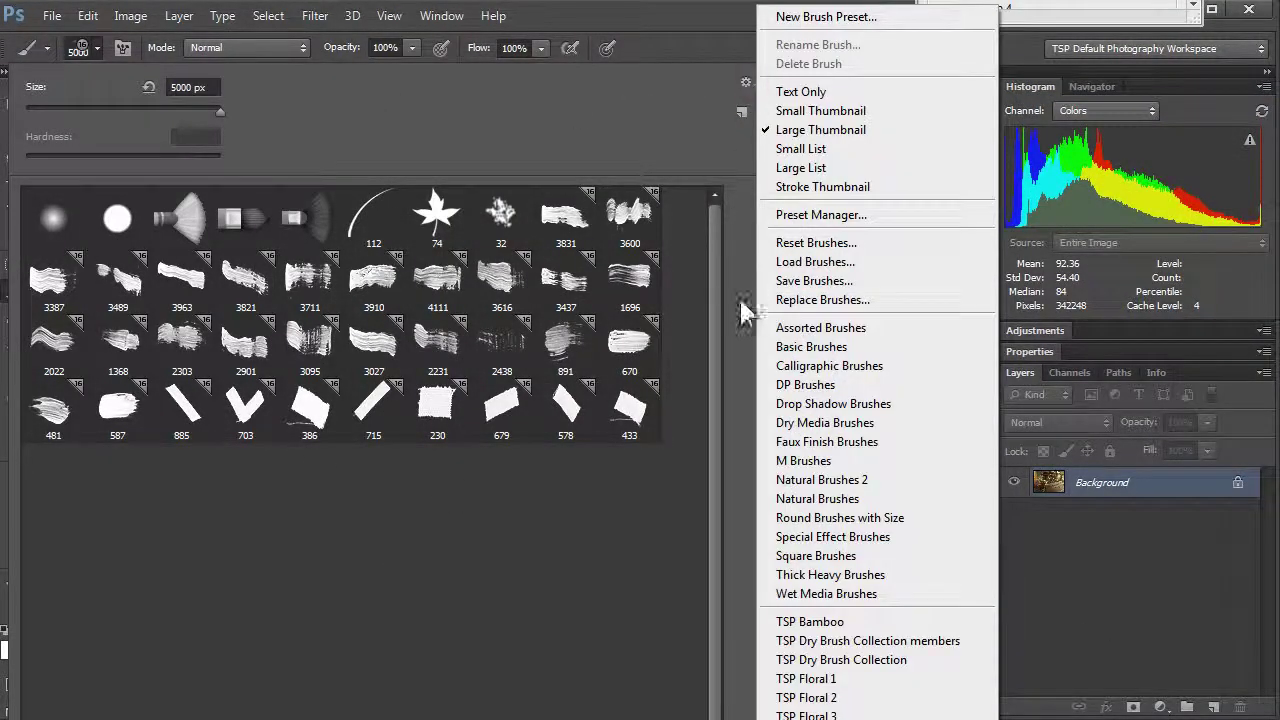
click(778, 243)
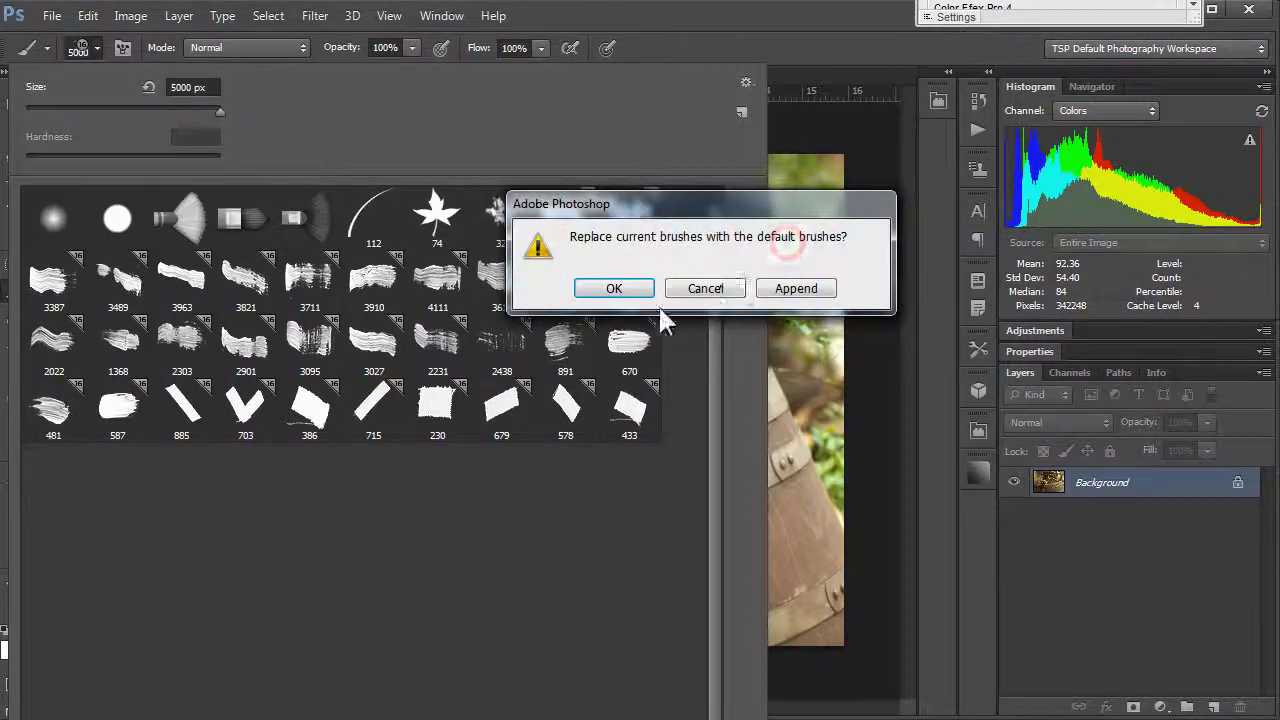
click(613, 289)
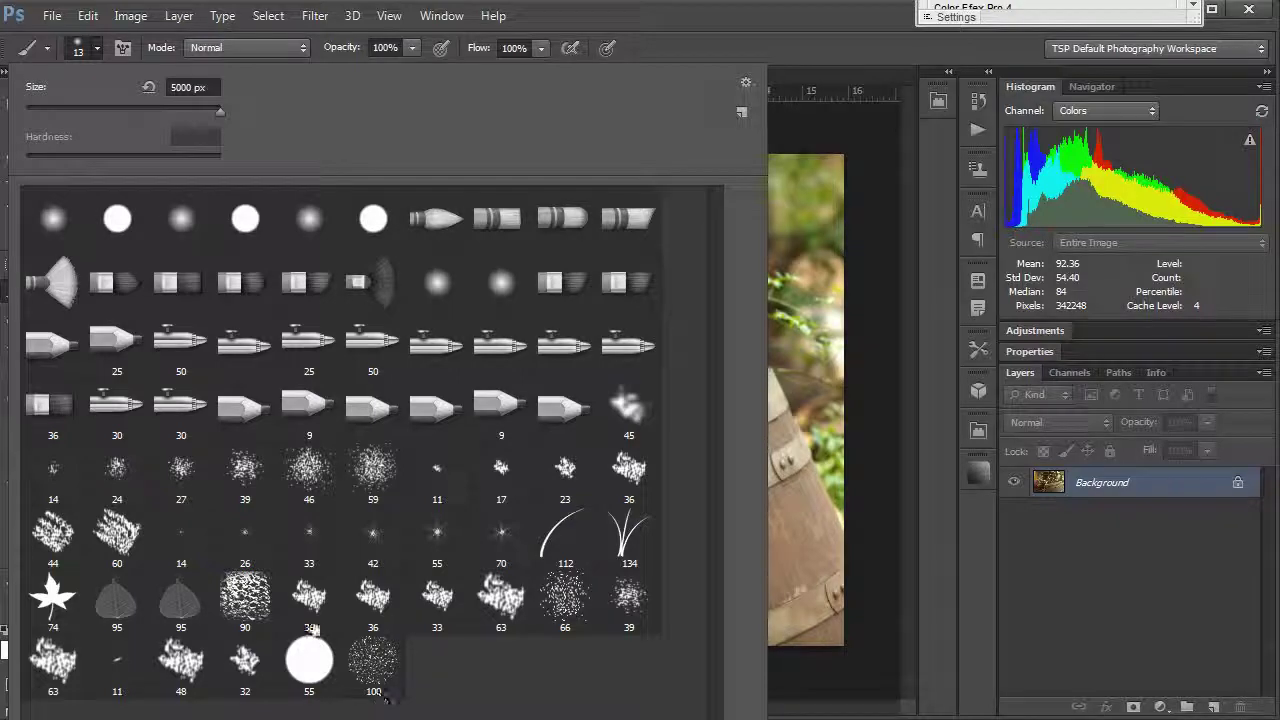
Load the "Default test" brush set, look through the brushes added to the list, and close the brush picker
click(746, 82)
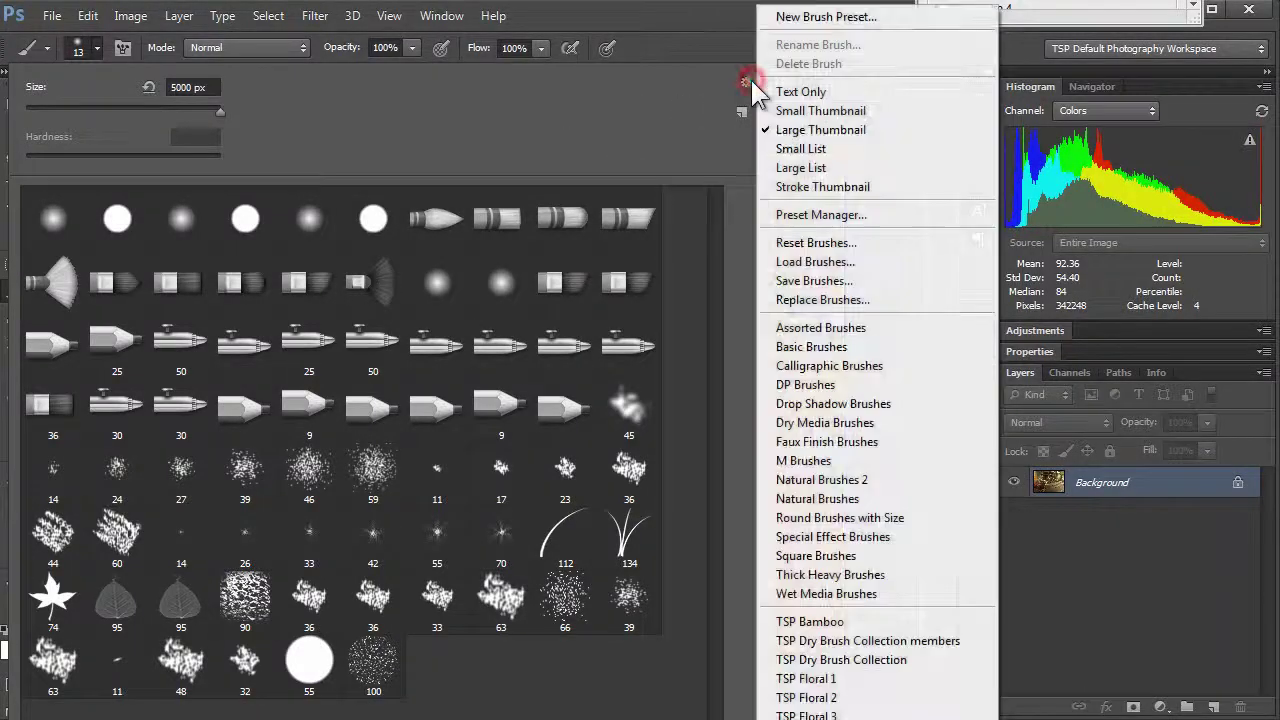
click(808, 263)
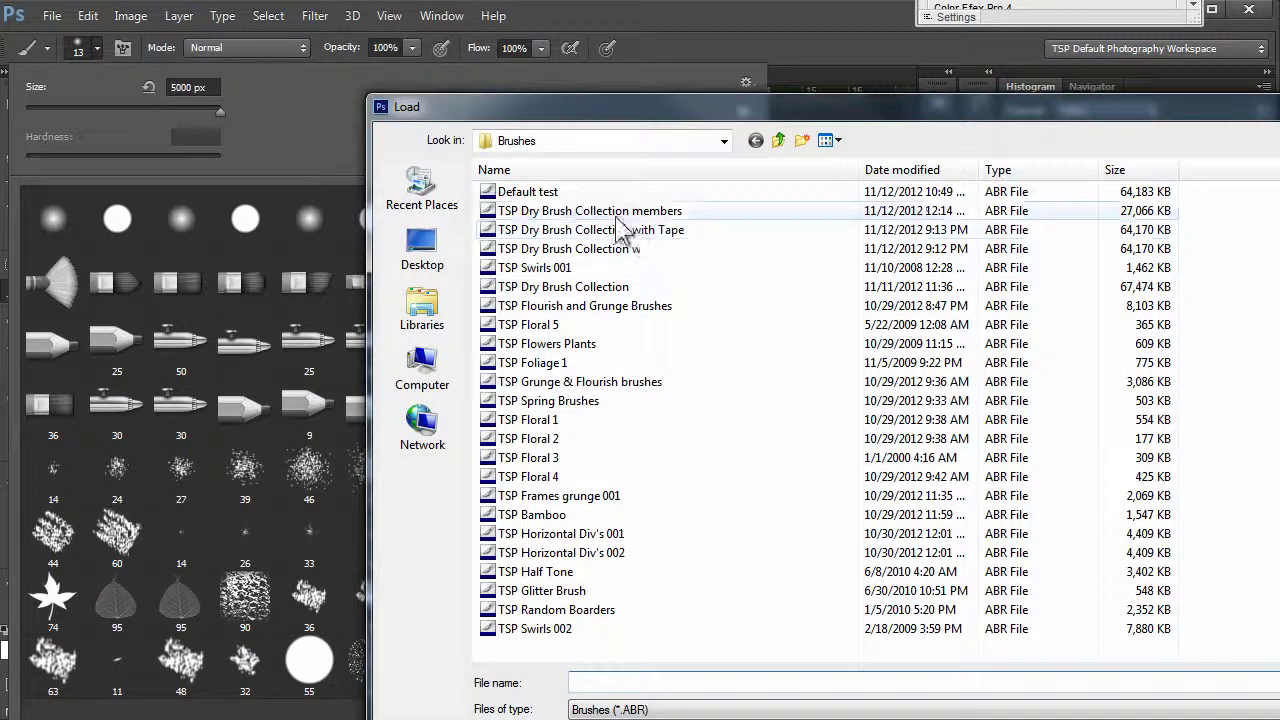
click(533, 192)
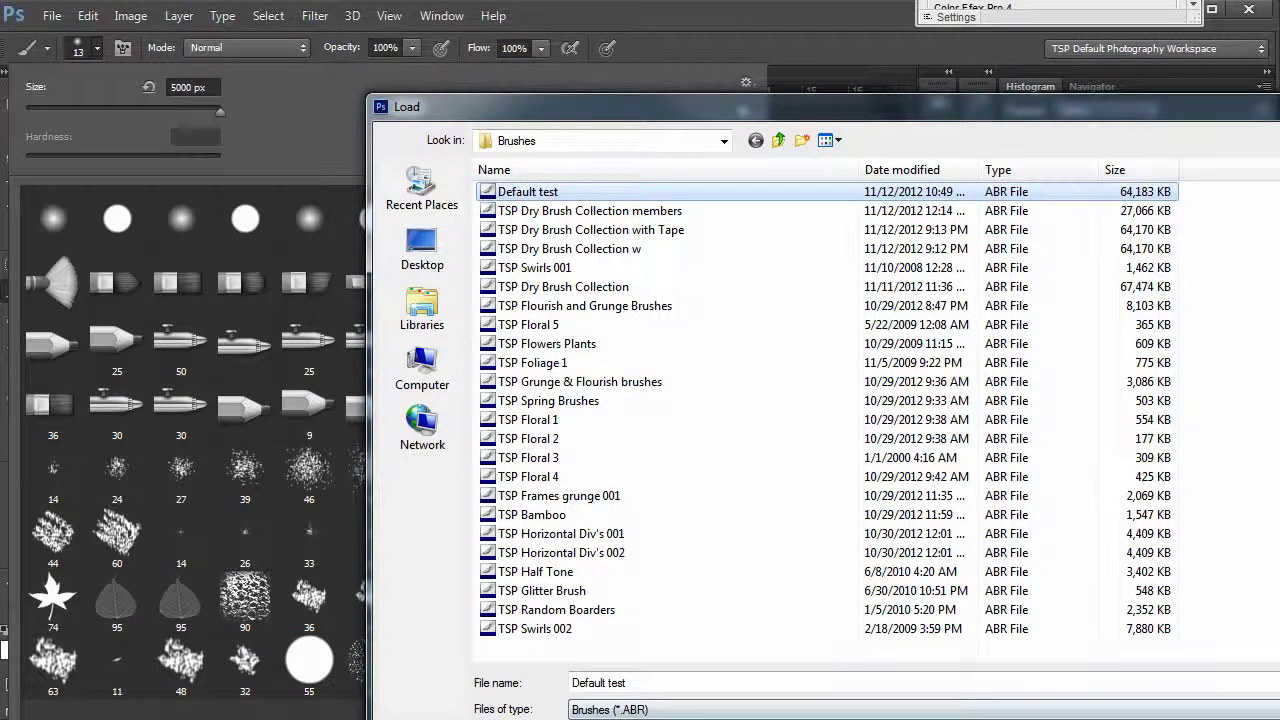
click(1279, 683)
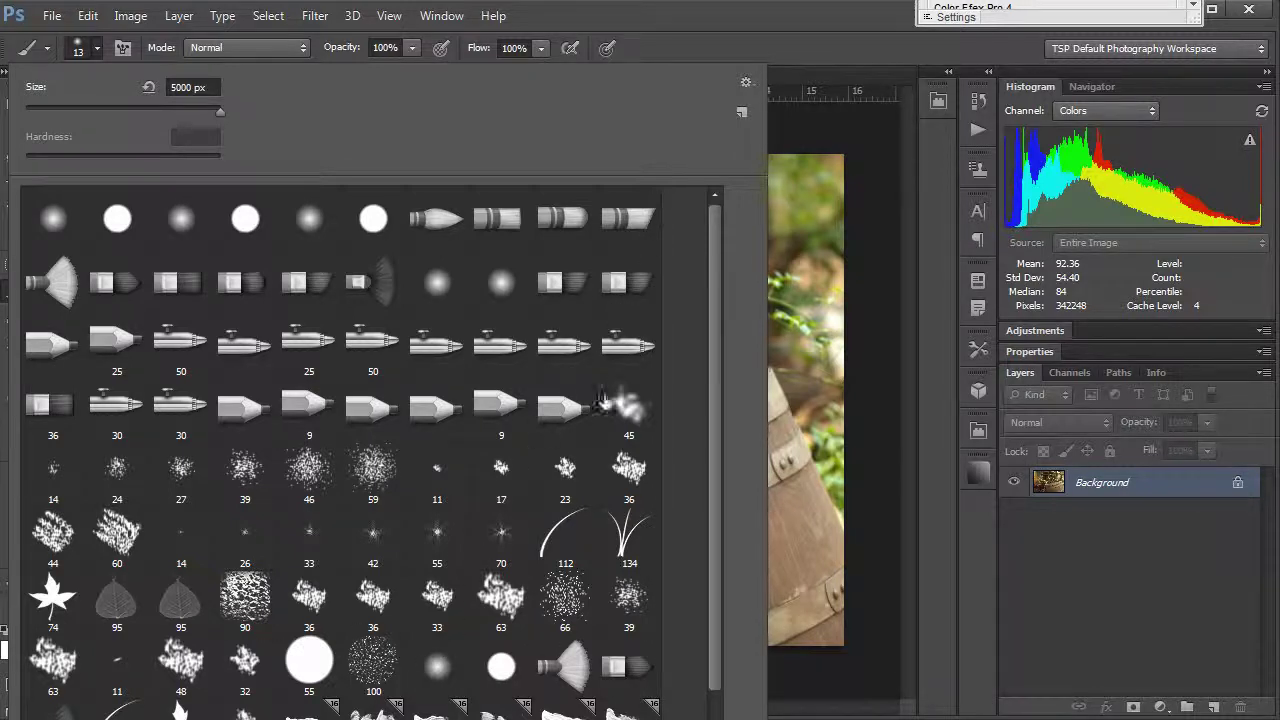
mouse_move(713, 448)
mouse_down()
mouse_move(713, 686)
mouse_move(691, 443)
mouse_move(697, 575)
mouse_up()
mouse_move(693, 641)
mouse_down()
mouse_move(698, 552)
mouse_move(707, 564)
mouse_up()
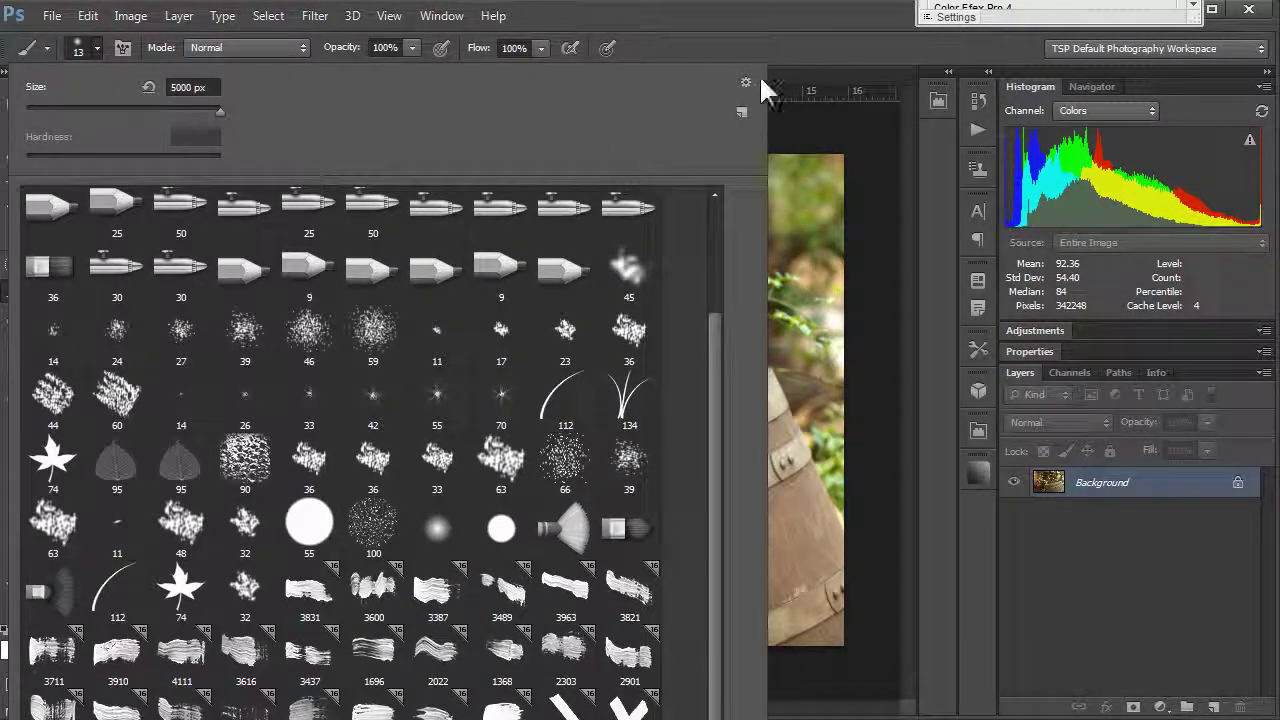
click(711, 369)
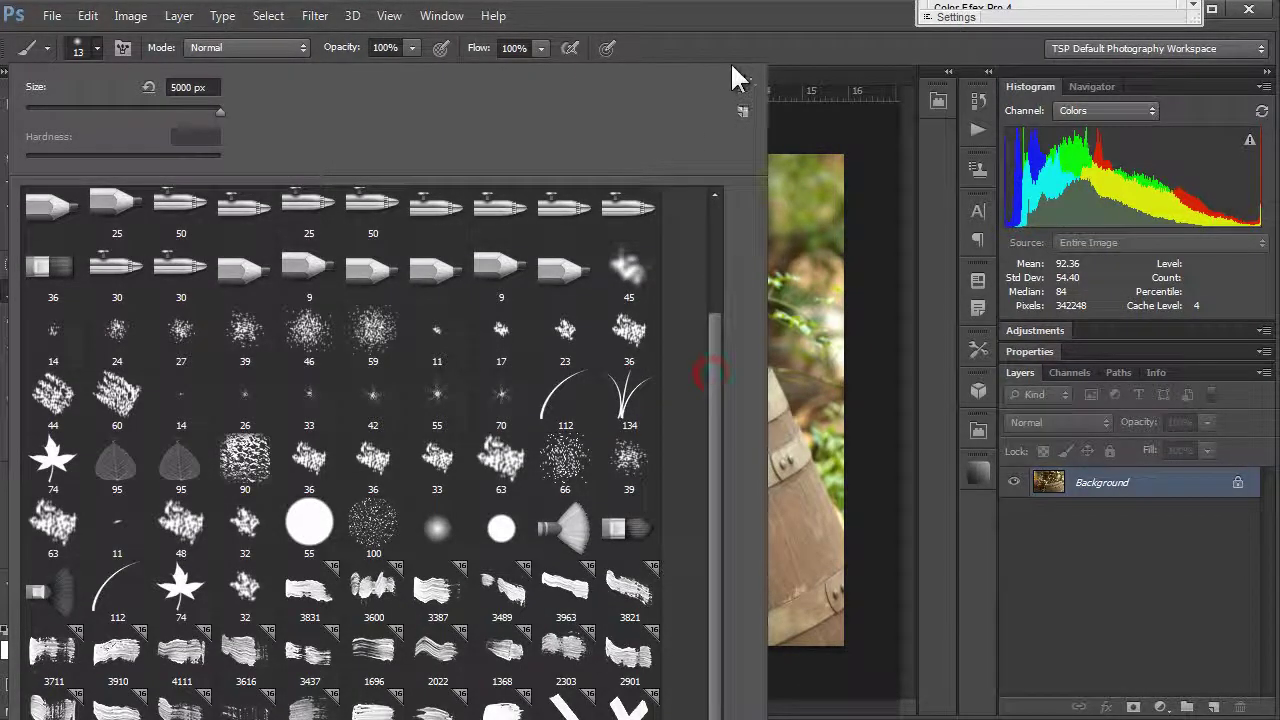
click(723, 27)
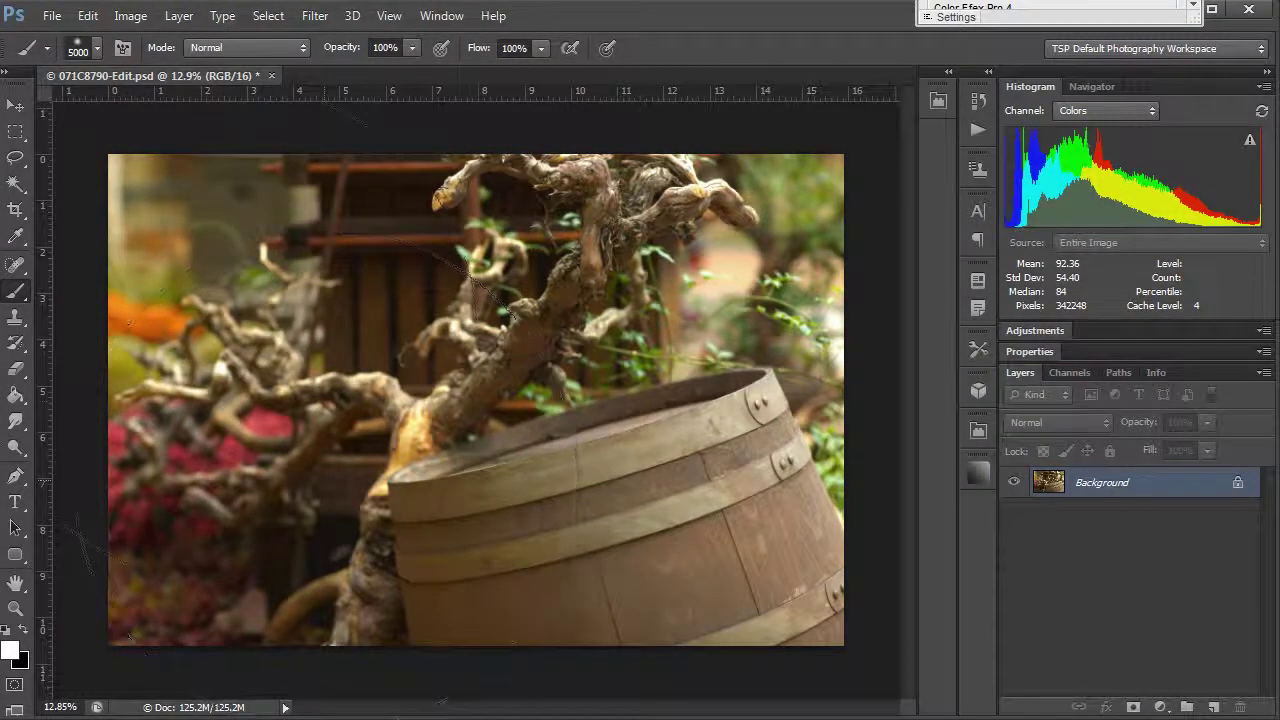
With the Move tool active, add a Curves adjustment layer and bend its RGB curve into an S shape with raised highlights and lowered shadows
click(15, 105)
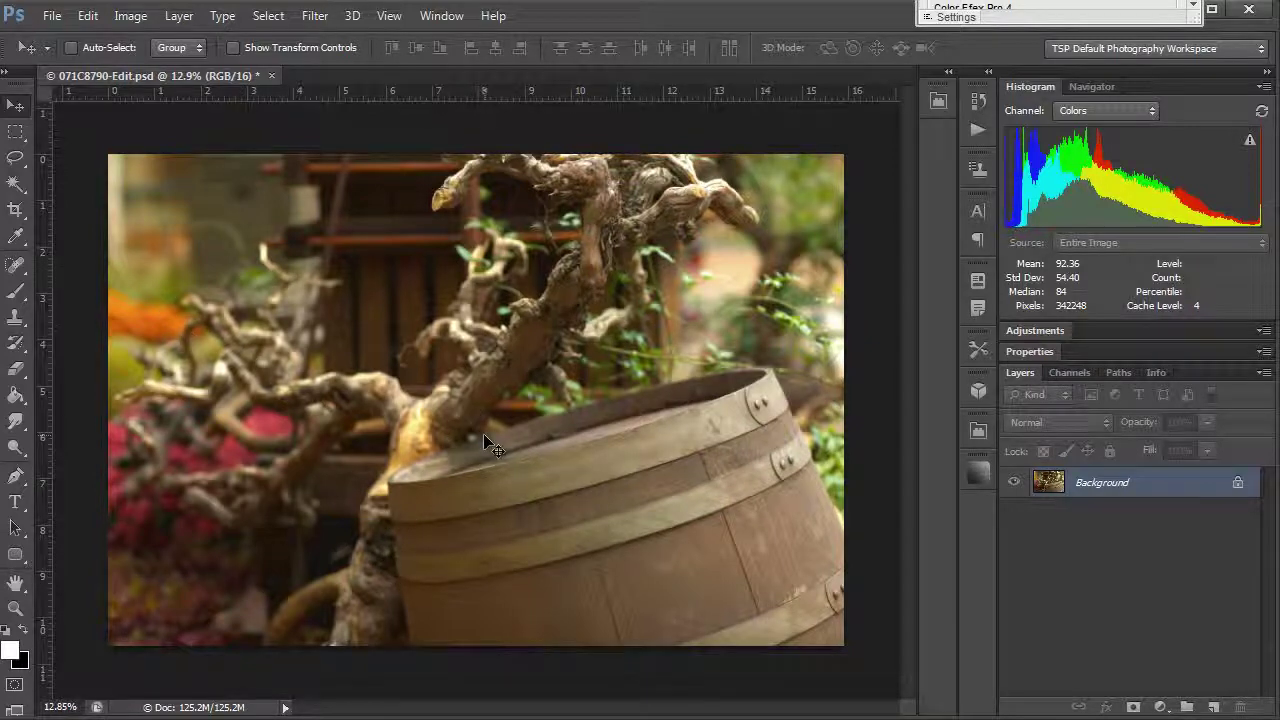
click(1160, 708)
click(1176, 400)
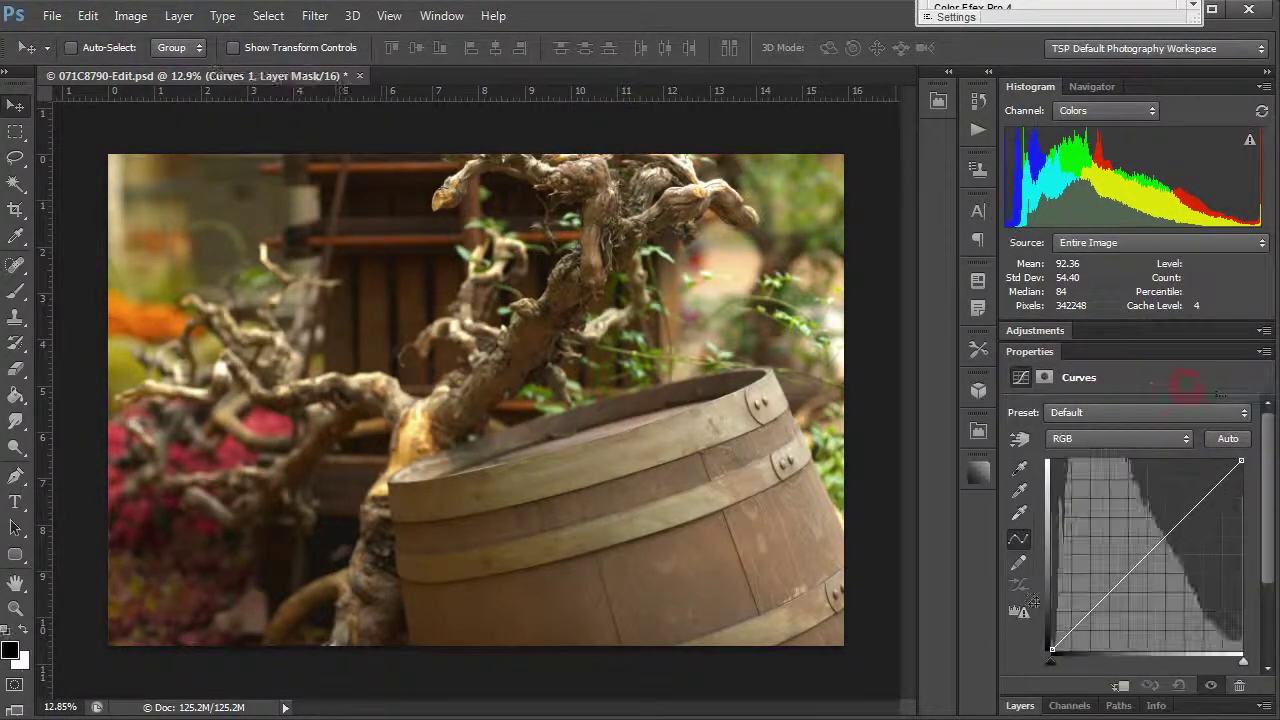
drag(1200, 500, 1202, 493)
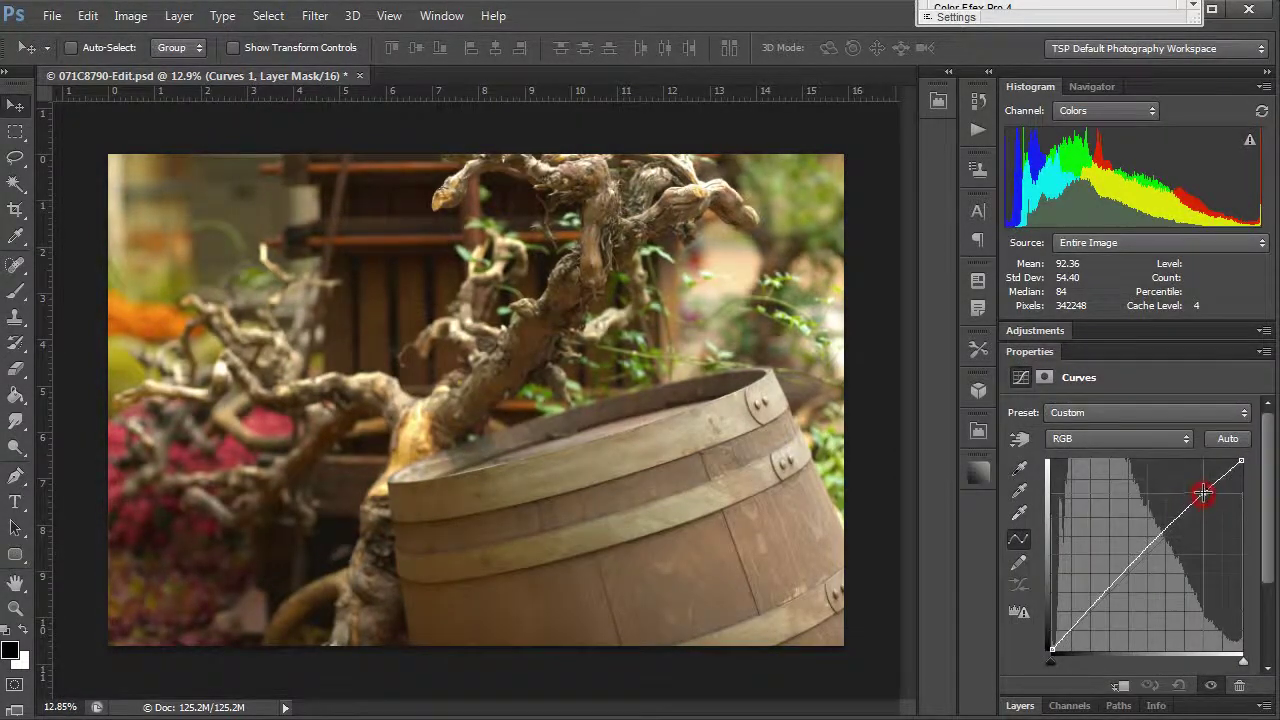
click(1092, 605)
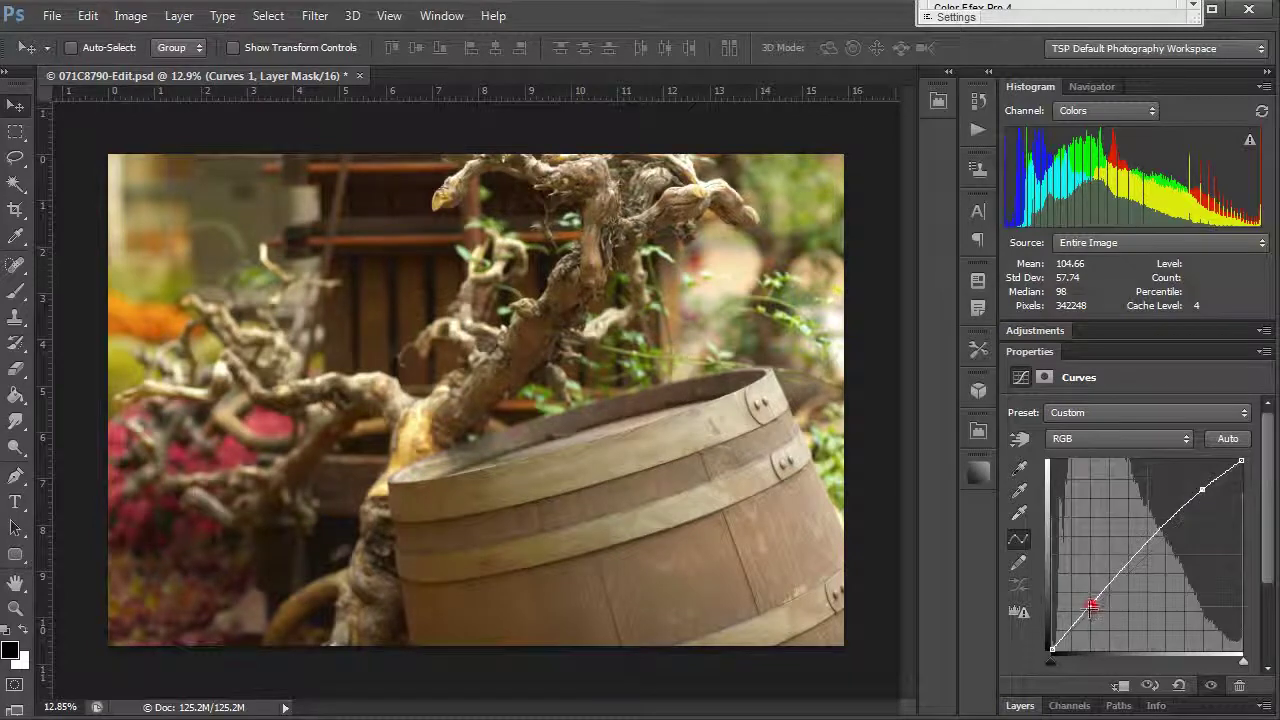
drag(1092, 604, 1078, 633)
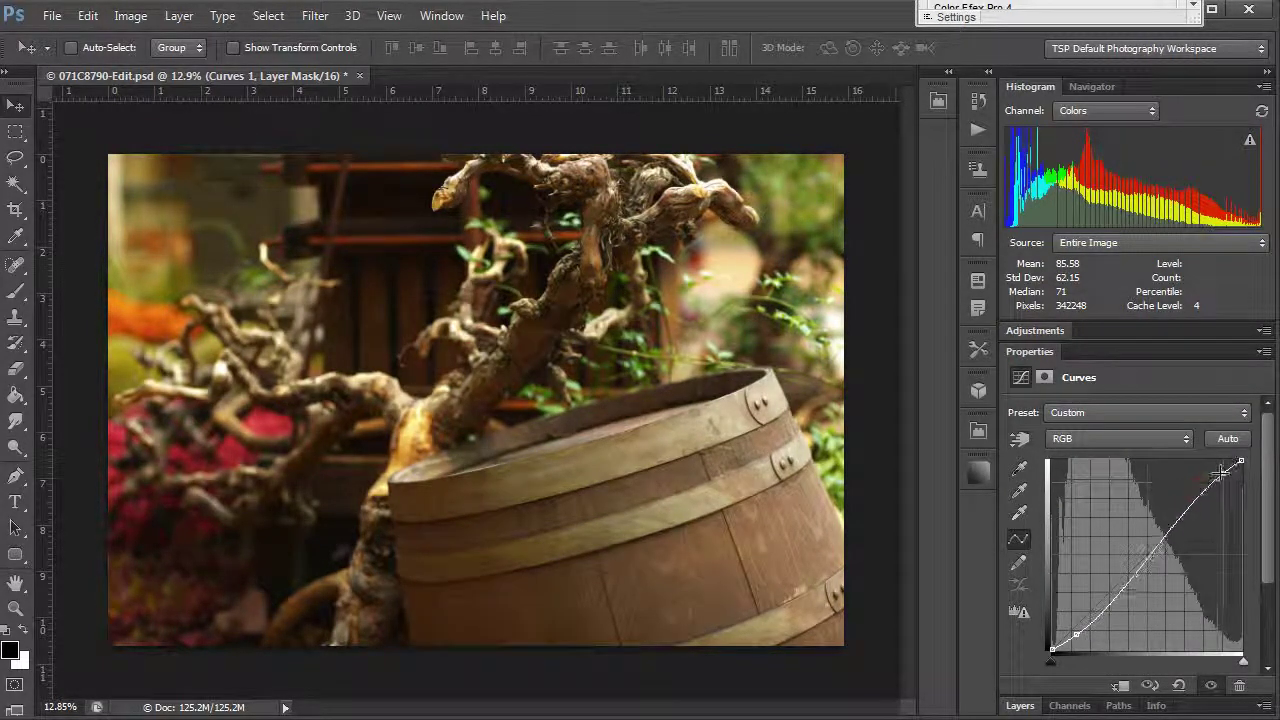
mouse_move(1212, 480)
mouse_down()
mouse_move(1216, 470)
mouse_move(1205, 485)
mouse_up()
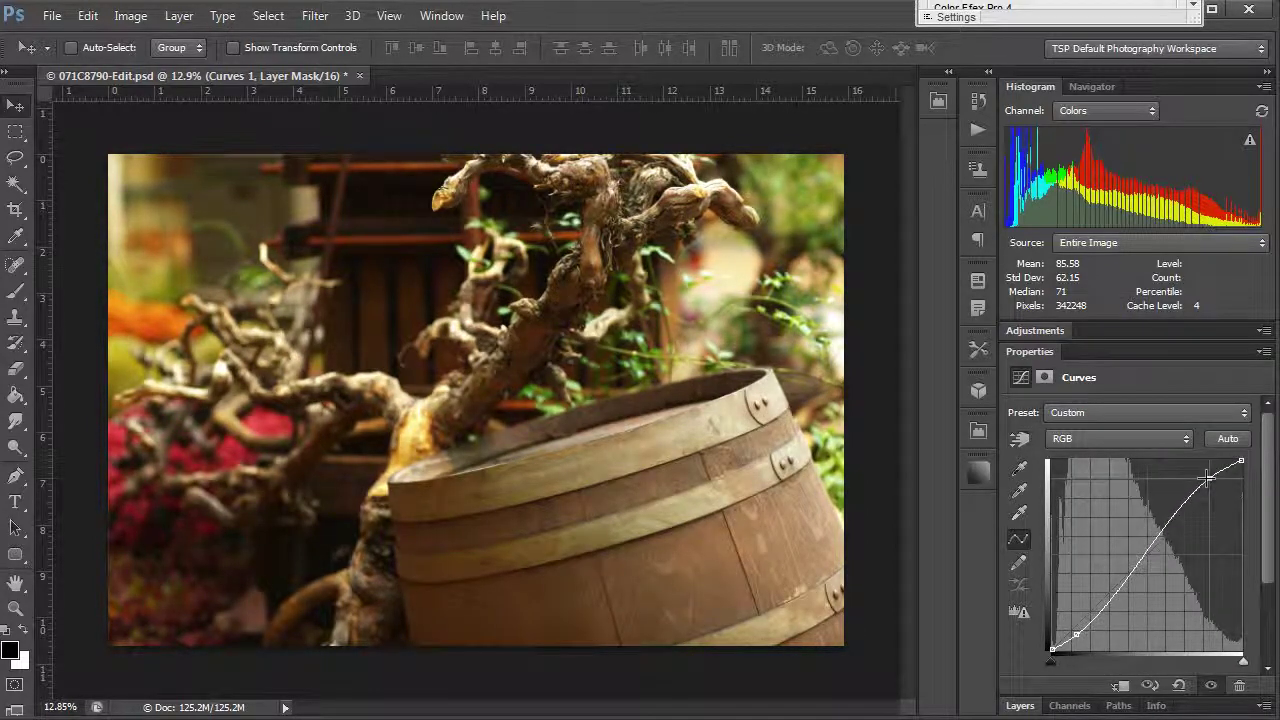
Fine-tune the shadow and highlight points of the S-shaped curve, and set the Curves 1 layer's blend mode to Darken
mouse_move(1072, 637)
mouse_down()
mouse_move(1072, 626)
mouse_move(1072, 637)
mouse_up()
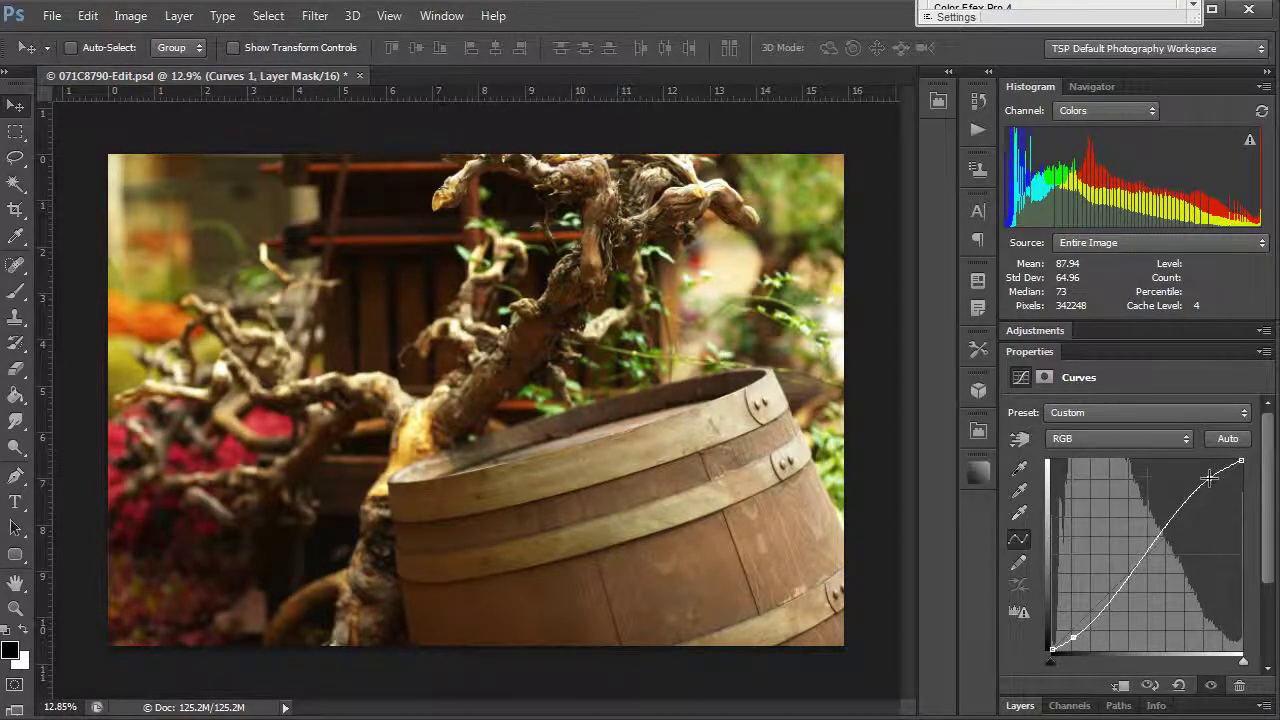
drag(1209, 479, 1214, 471)
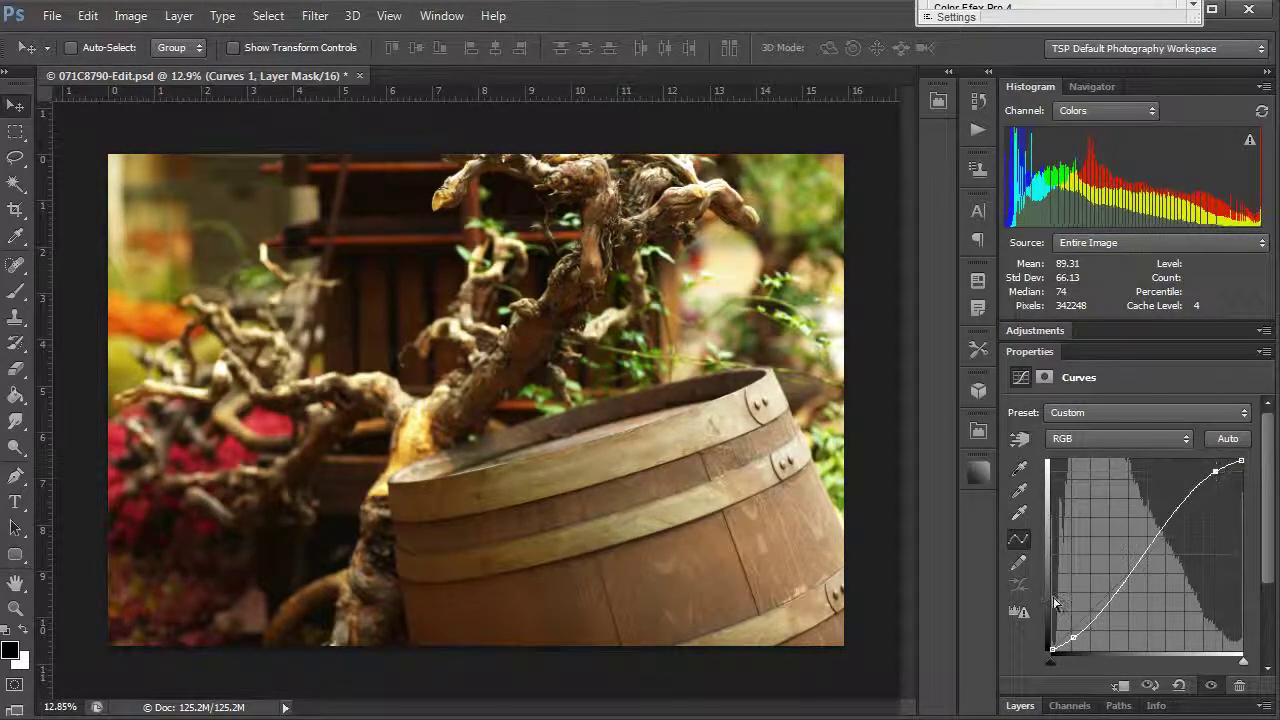
click(1021, 706)
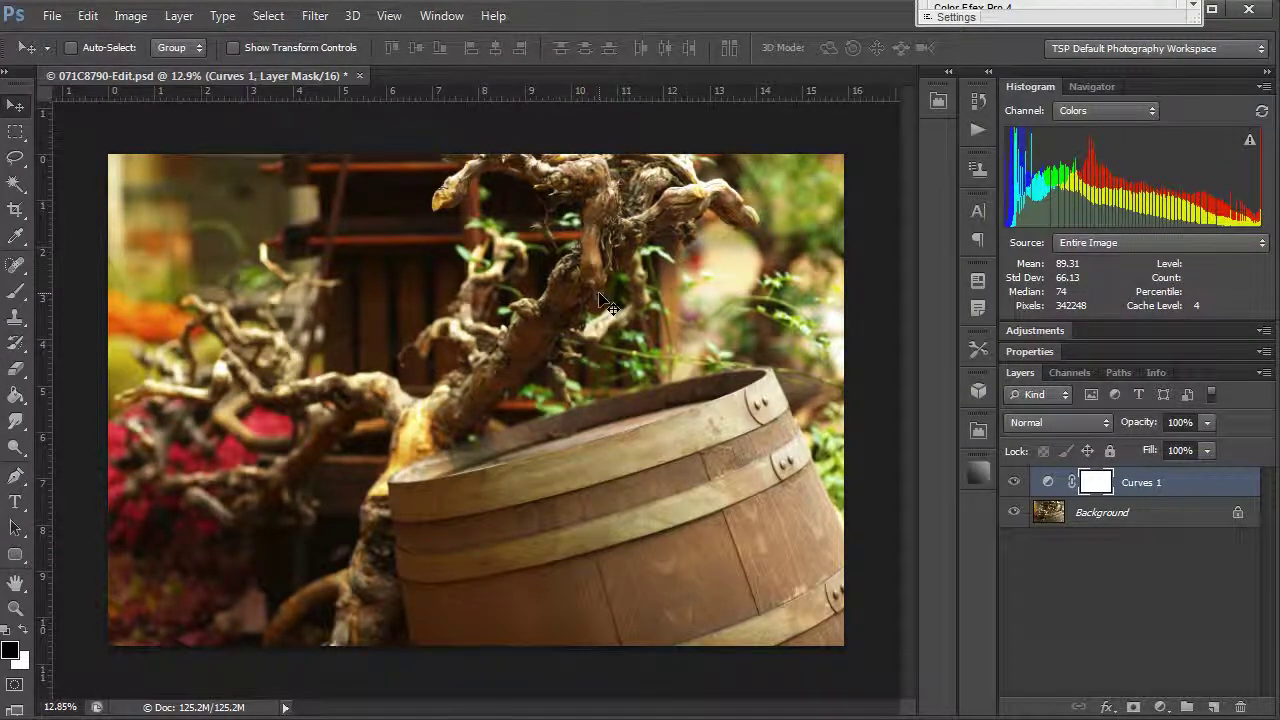
click(1098, 424)
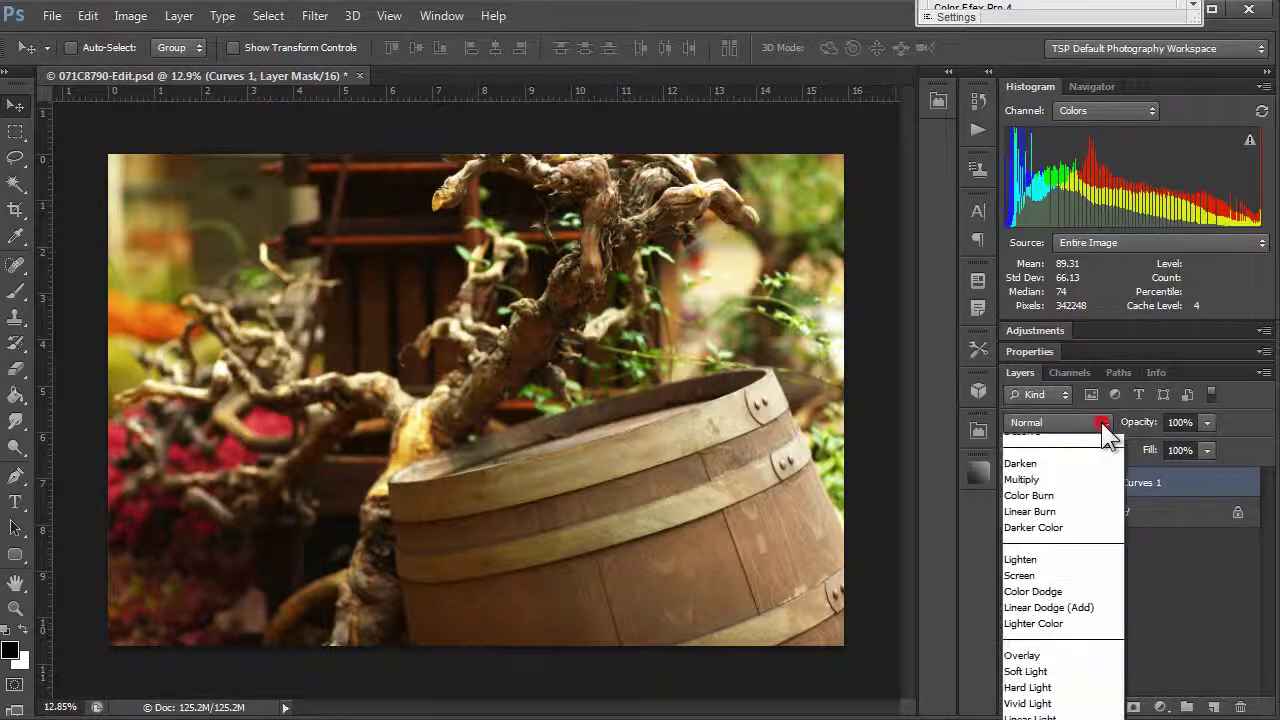
click(1056, 488)
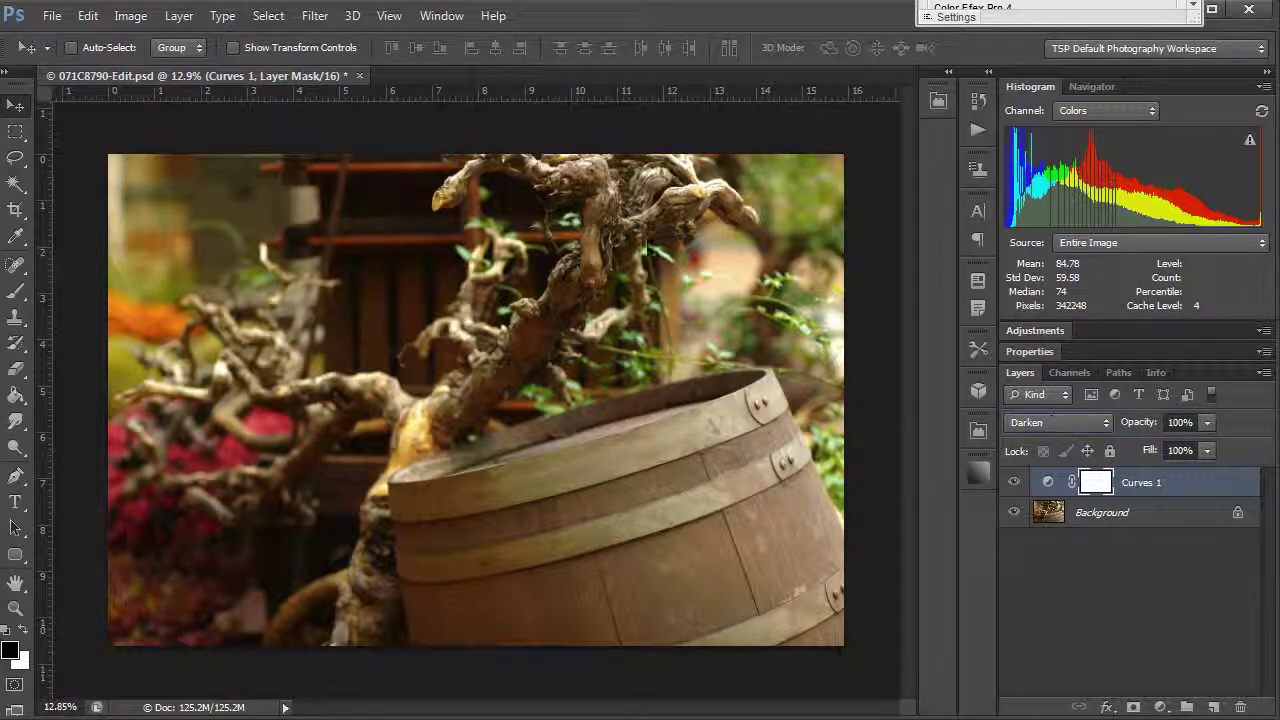
Compare the photo with and without the Curves 1 adjustment by toggling the layer's visibility
click(1015, 482)
click(1014, 484)
click(1013, 486)
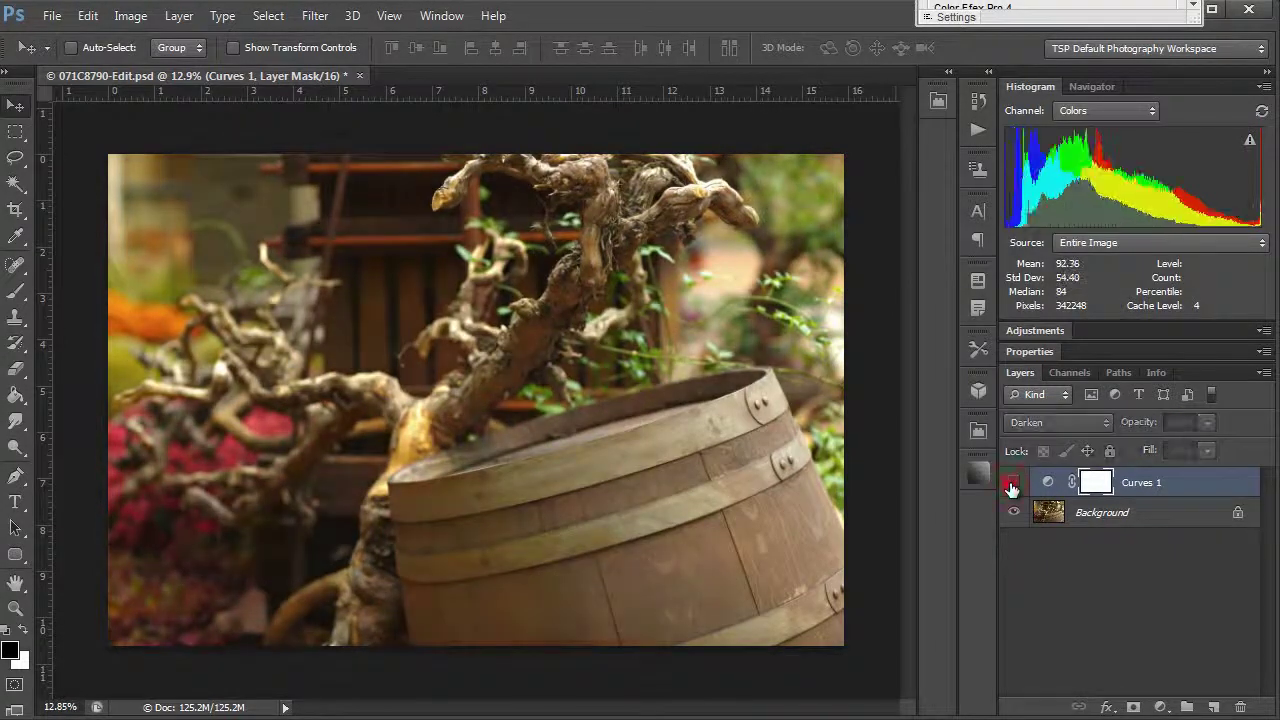
click(1012, 485)
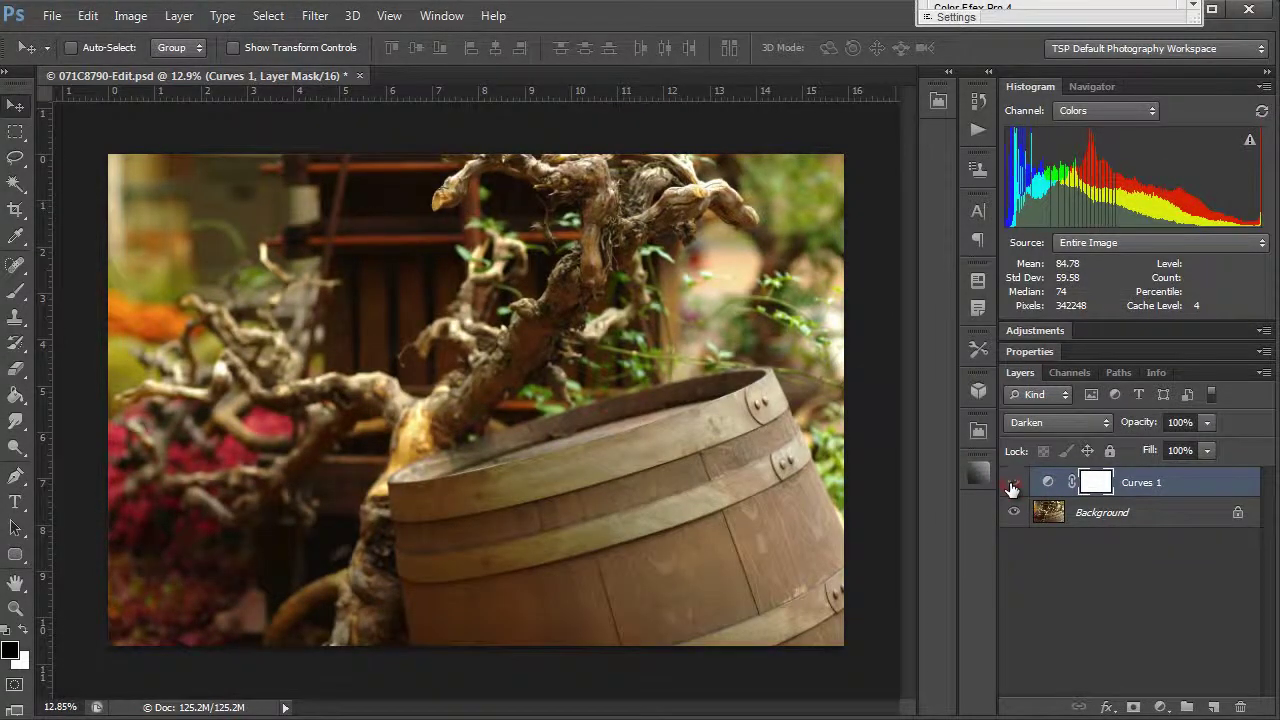
click(1013, 485)
click(1013, 485)
Add an empty layer at the top of the stack and stamp the visible layers into a merged layer directly above Curves 1
click(1214, 708)
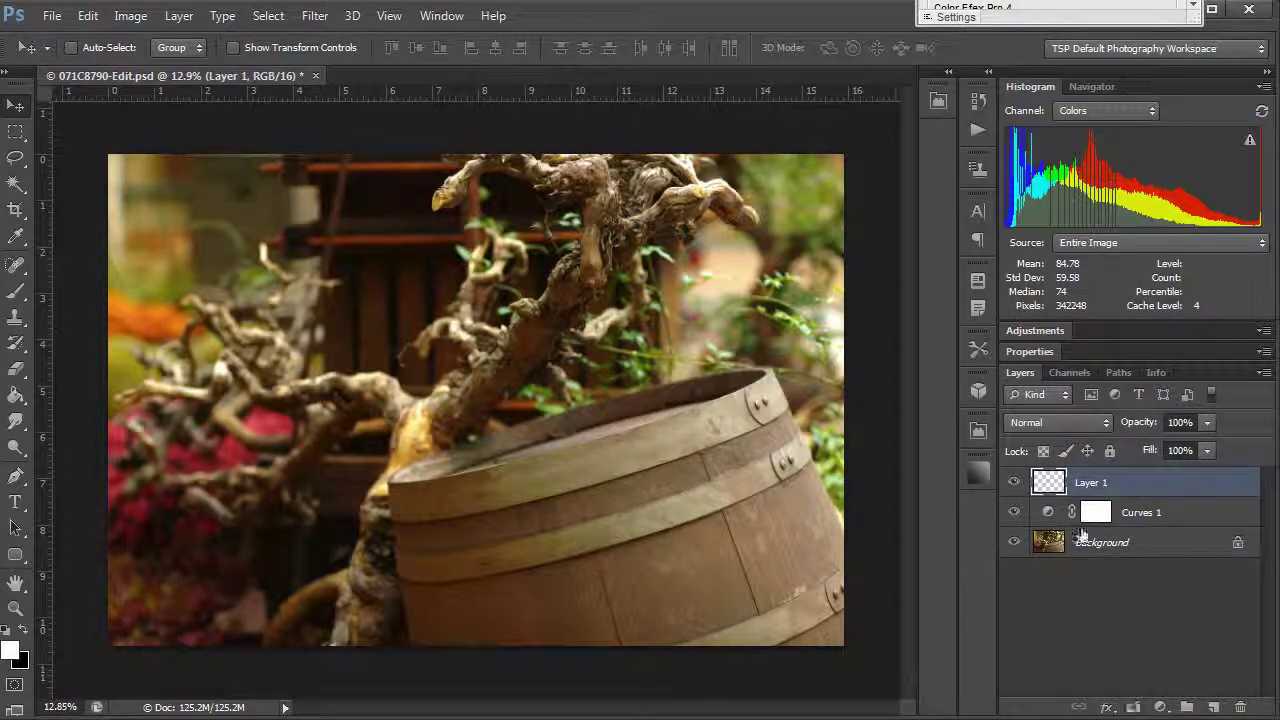
click(1107, 513)
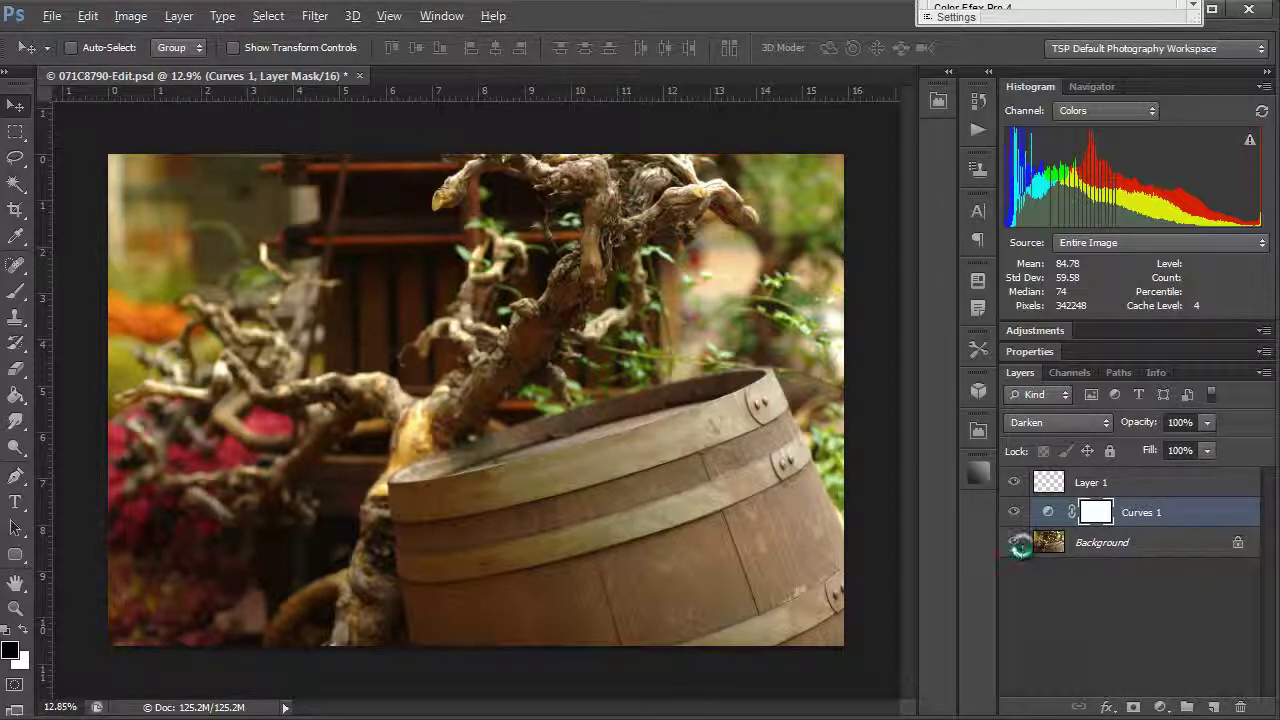
key(ctrl+shift+alt+e)
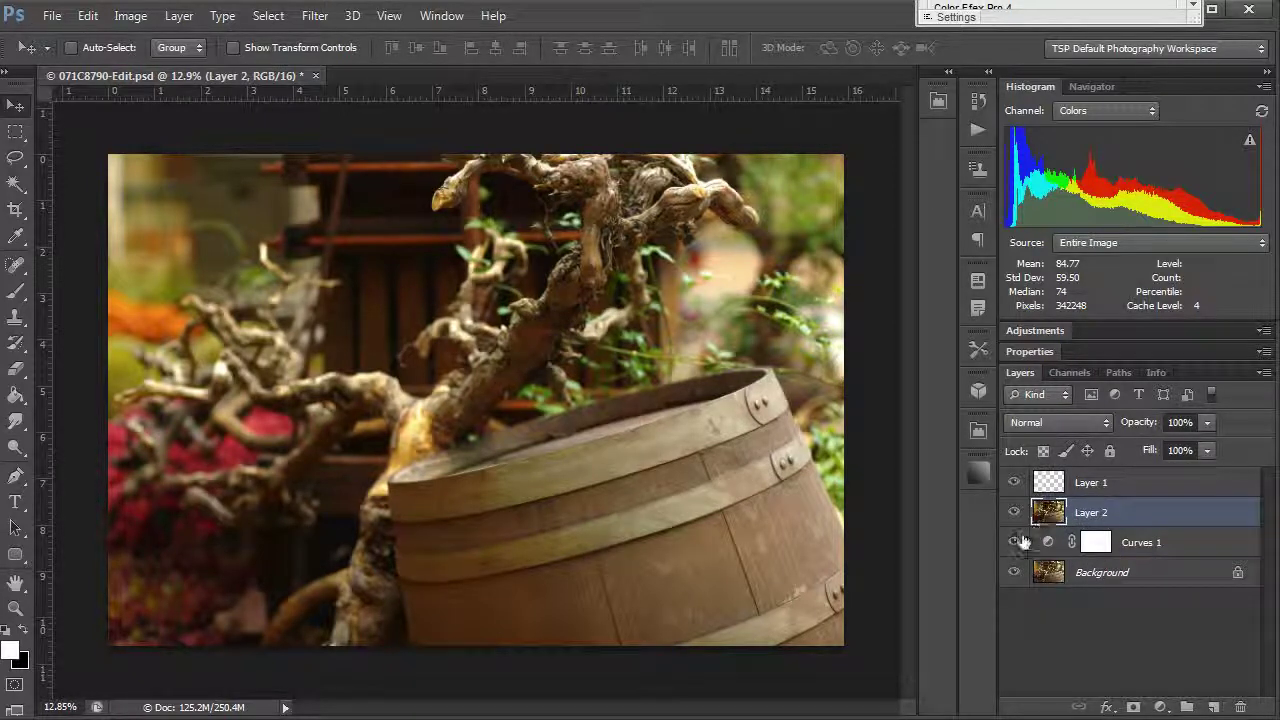
View the merged layer on its own, restore the other layers except Curves 1, and make the empty Layer 1 active
drag(1017, 544, 1014, 571)
click(1014, 482)
click(1014, 512)
click(1014, 511)
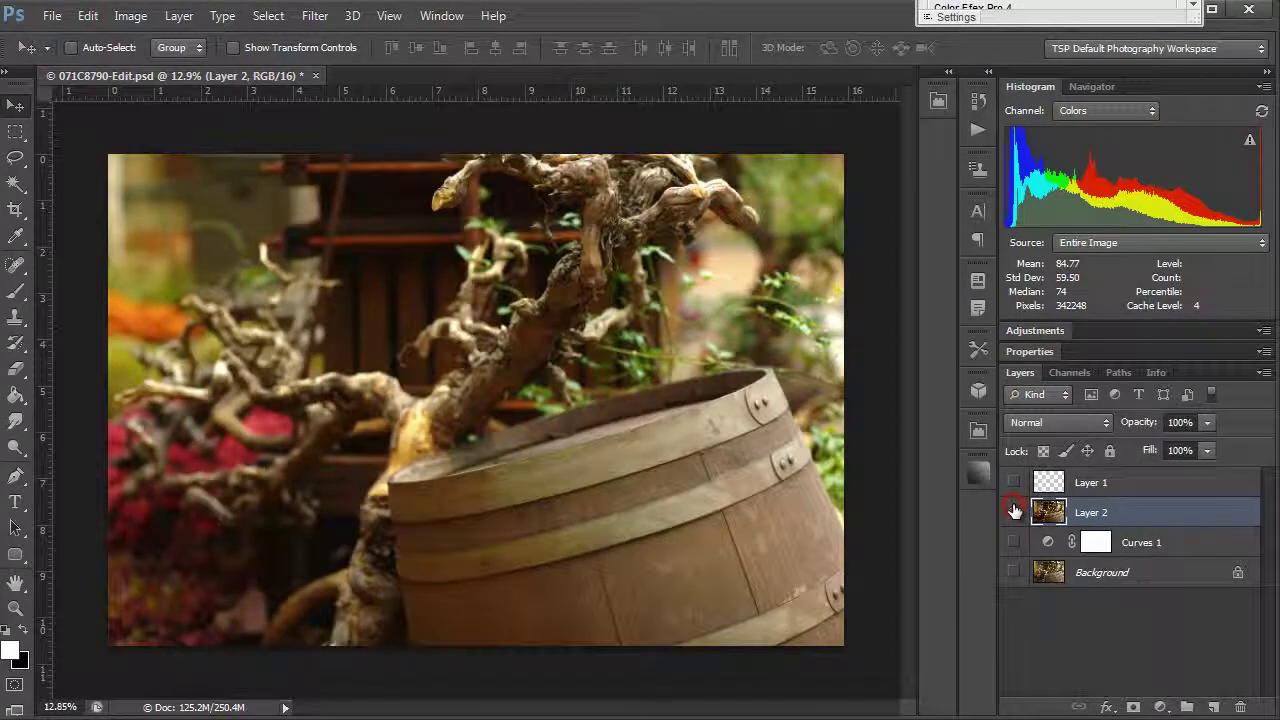
click(1014, 572)
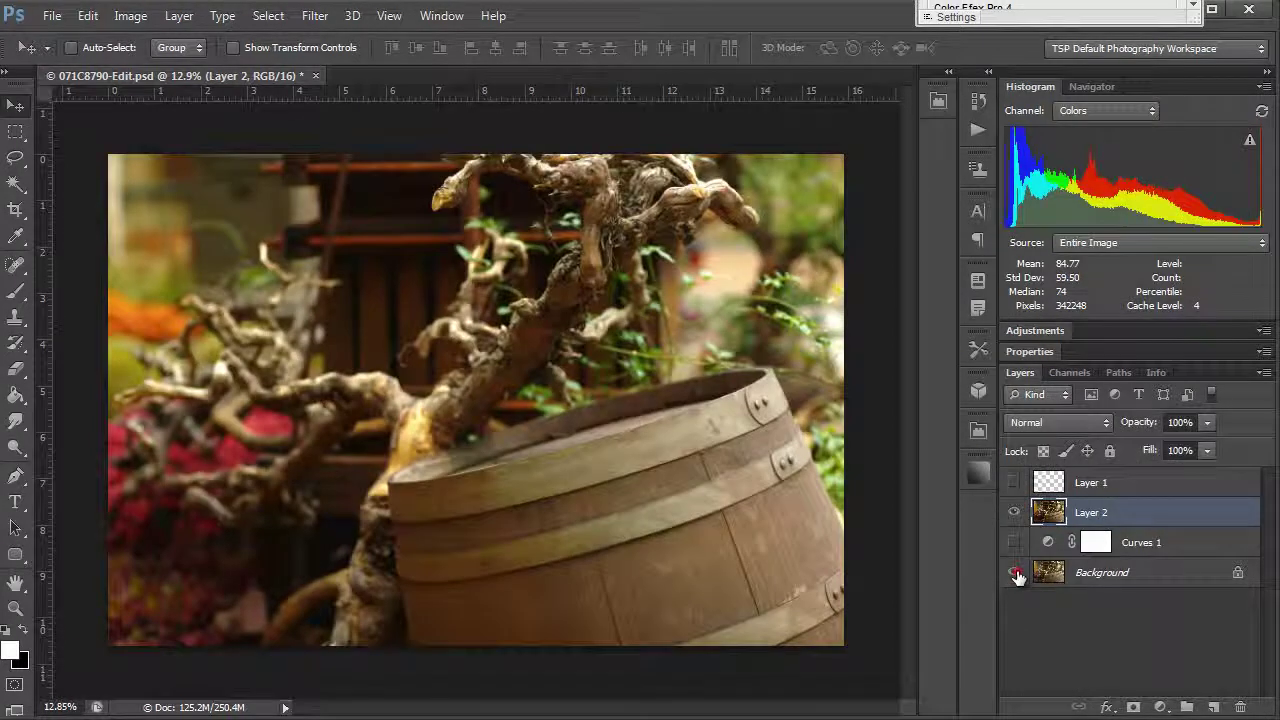
click(1015, 513)
click(1047, 485)
click(1015, 484)
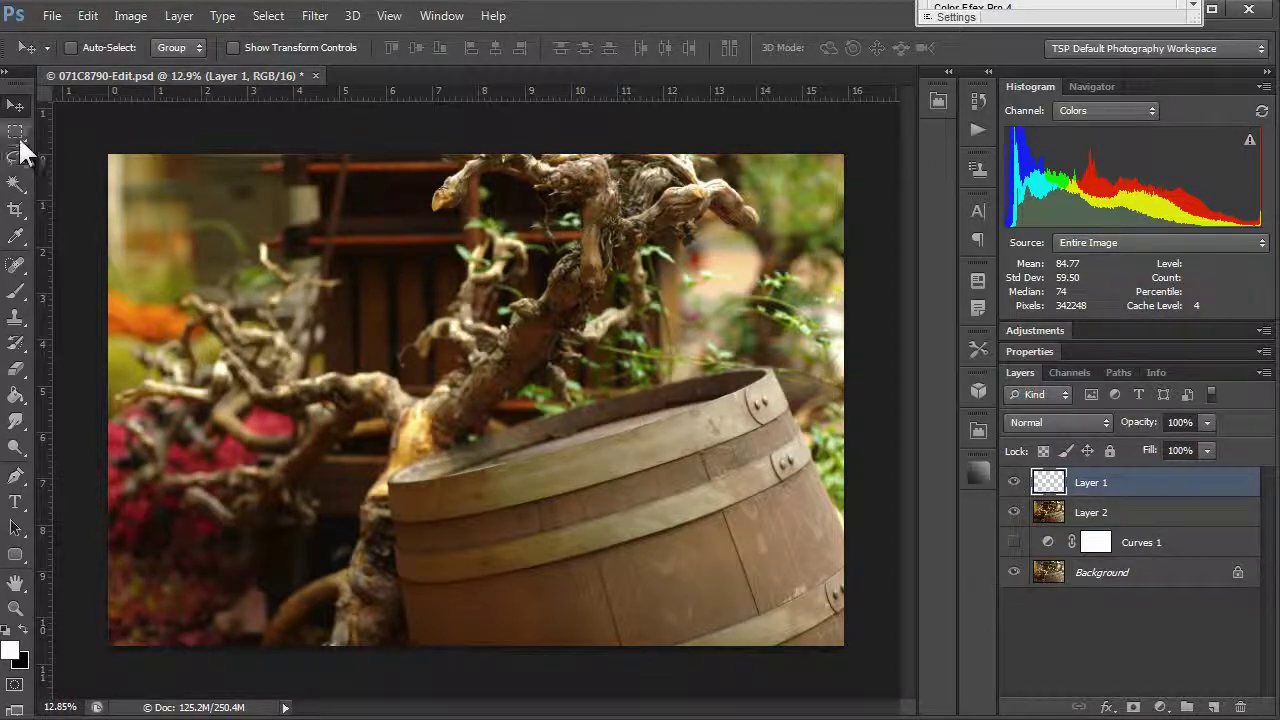
Select the whole canvas, fill Layer 1 with black using the Paint Bucket, and clear the selection
click(17, 135)
drag(102, 150, 890, 665)
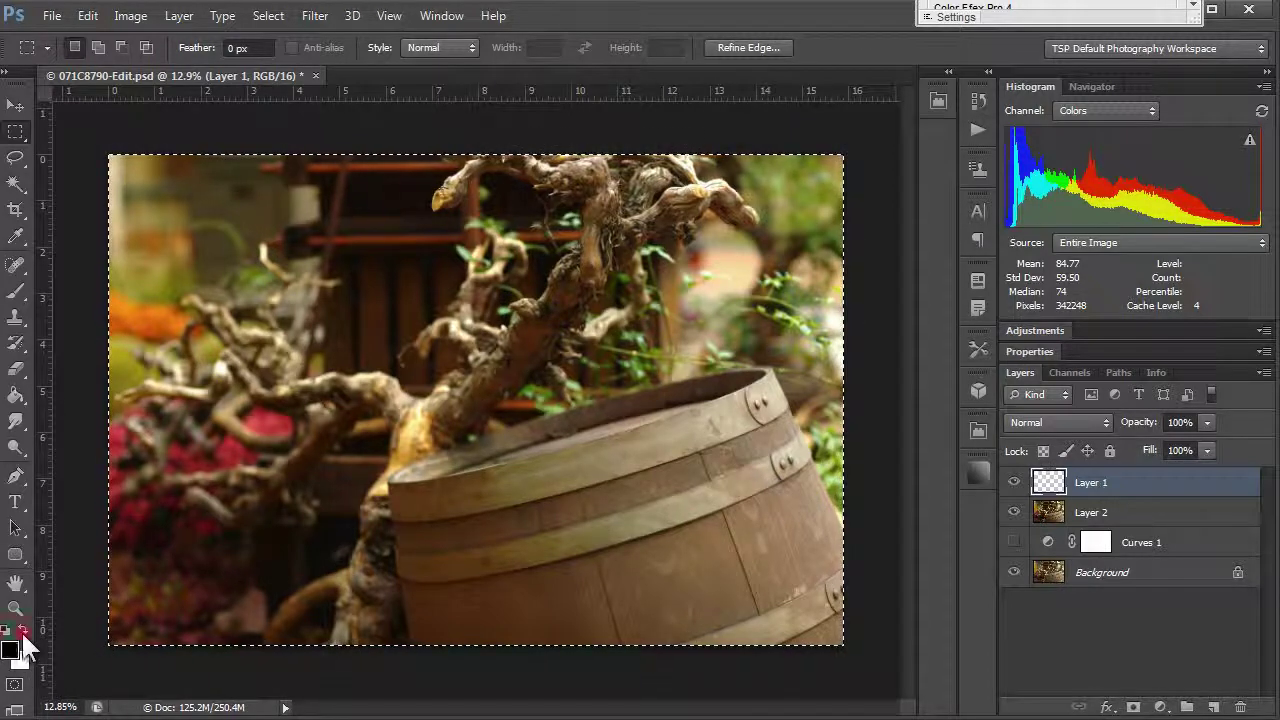
click(15, 393)
click(234, 371)
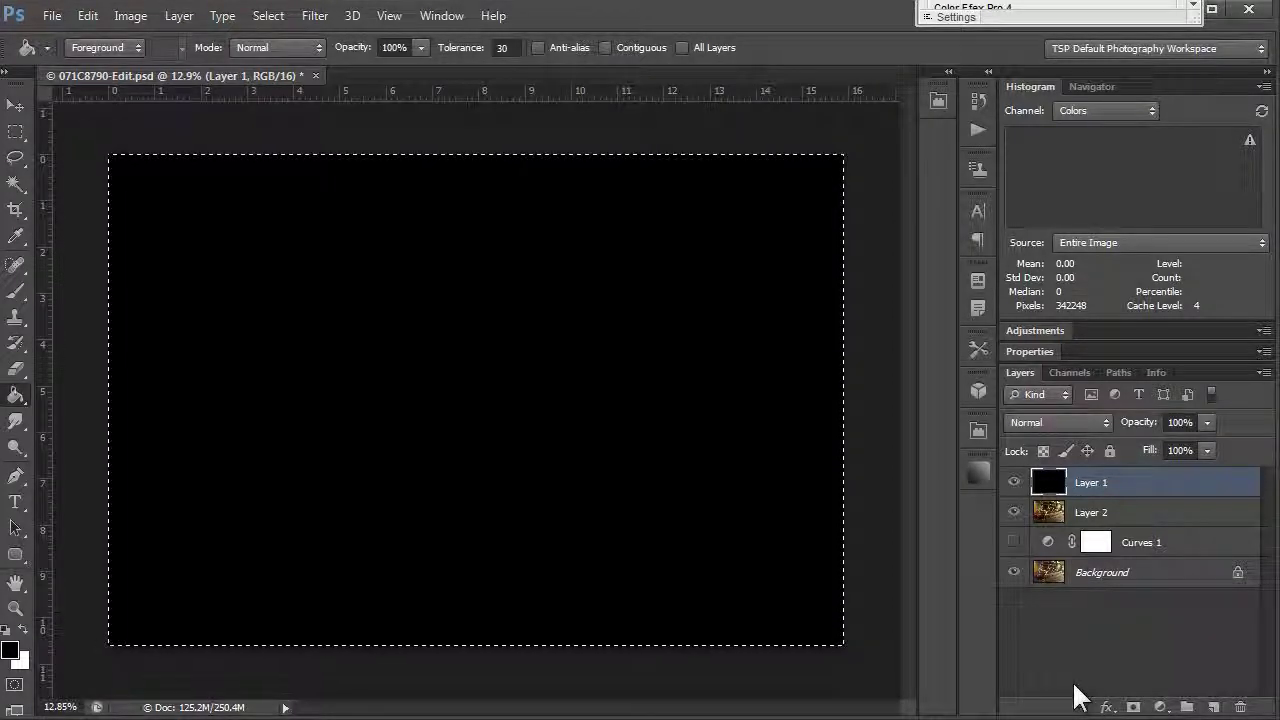
key(ctrl+d)
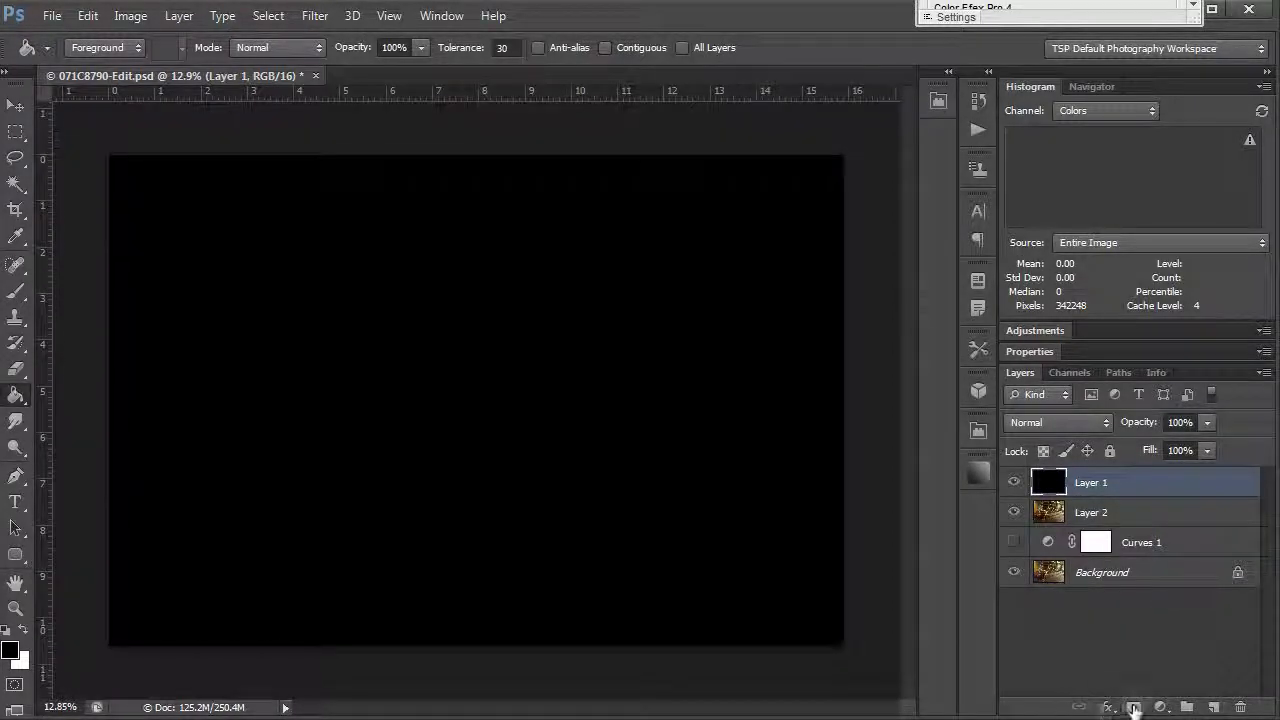
Add a layer mask to the black Layer 1 and choose the 3831 px paint-stroke brush for painting on it
click(1133, 707)
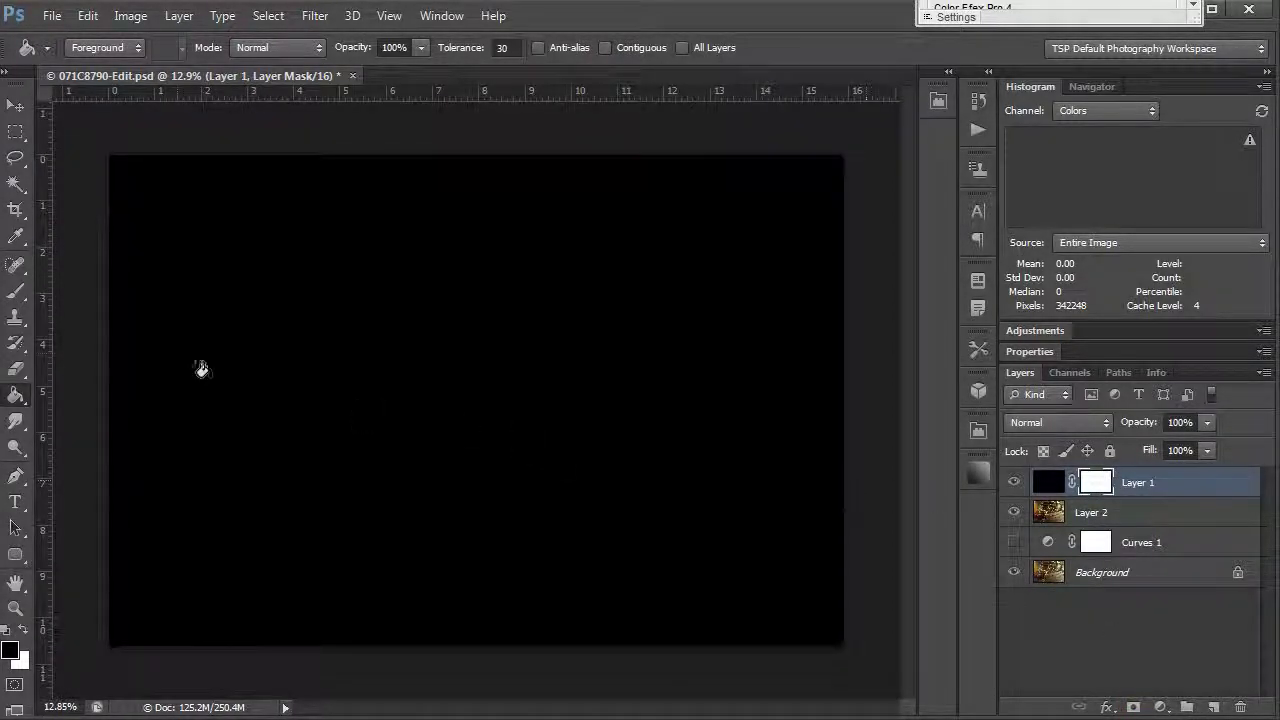
click(15, 291)
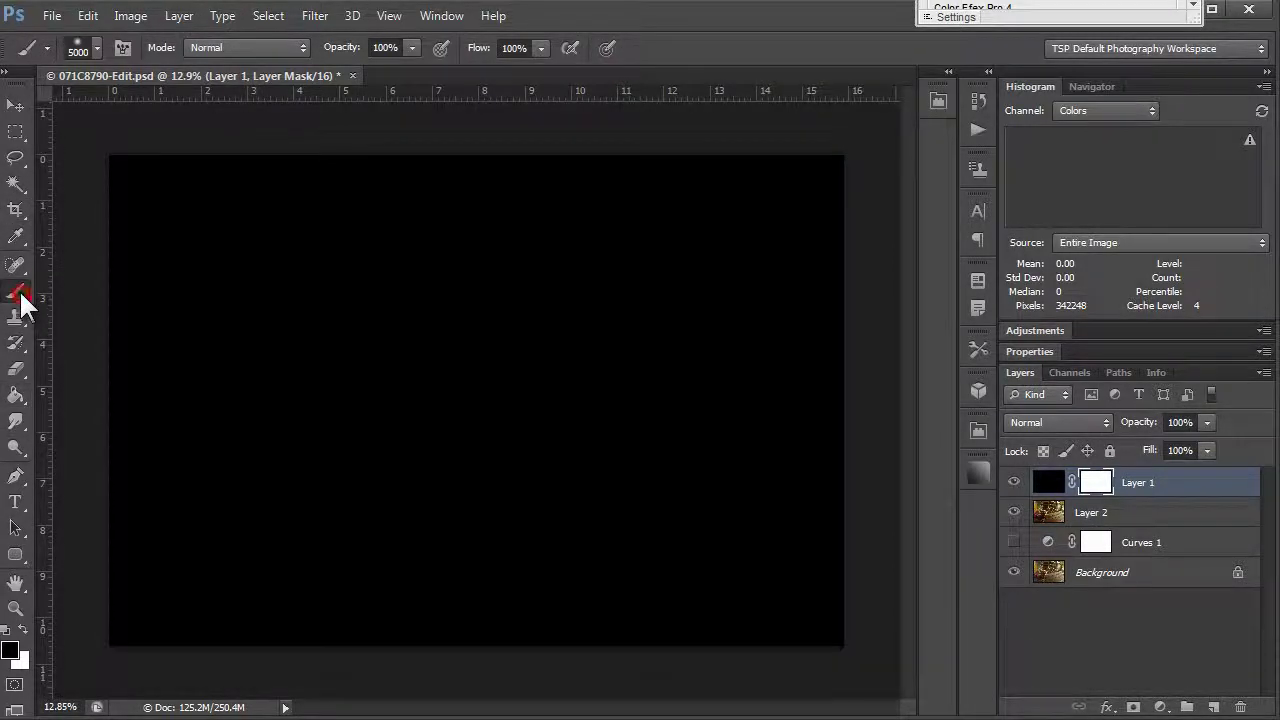
click(92, 47)
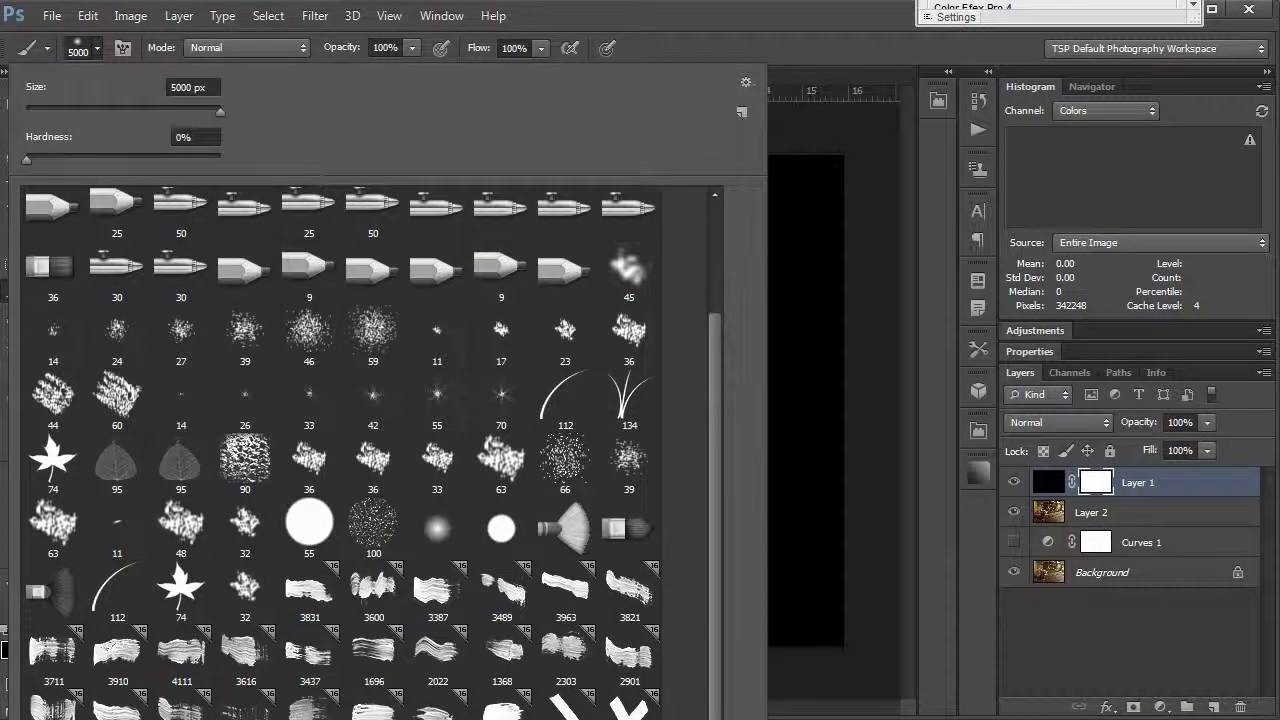
double_click(304, 598)
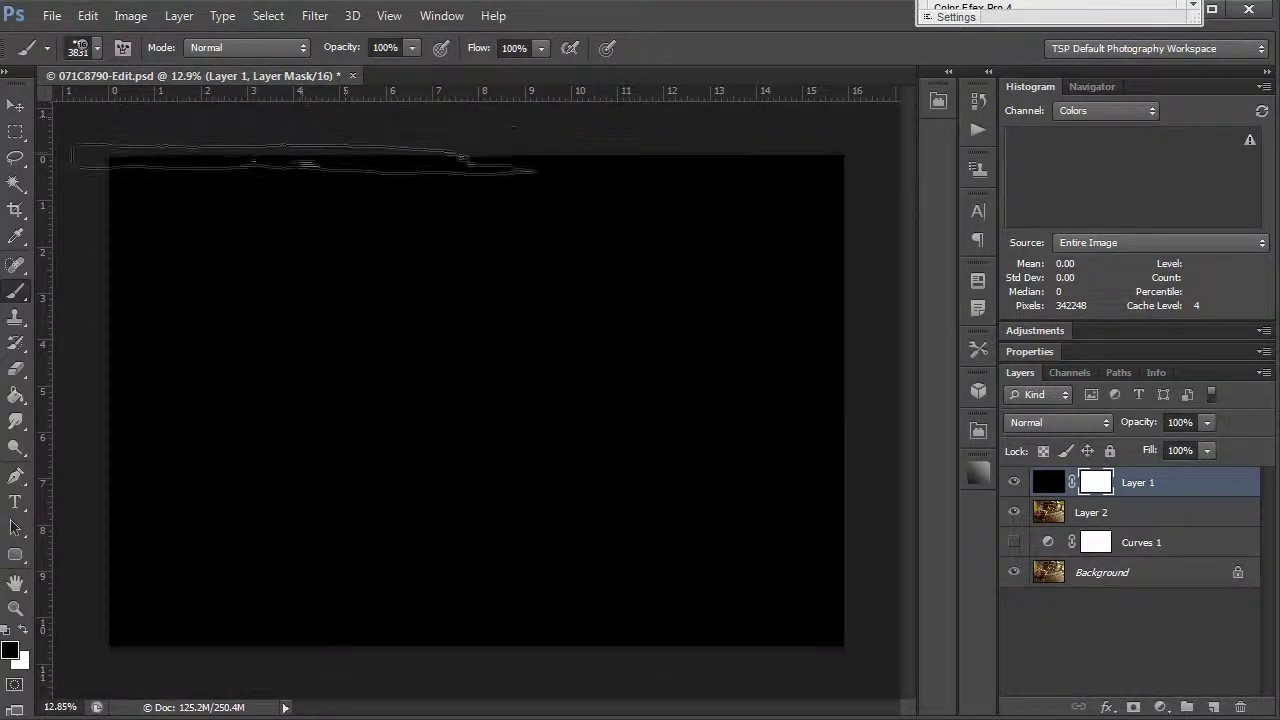
Stamp black brush strokes on Layer 1's mask along the upper and lower edges of the image to reveal the photo there
click(310, 150)
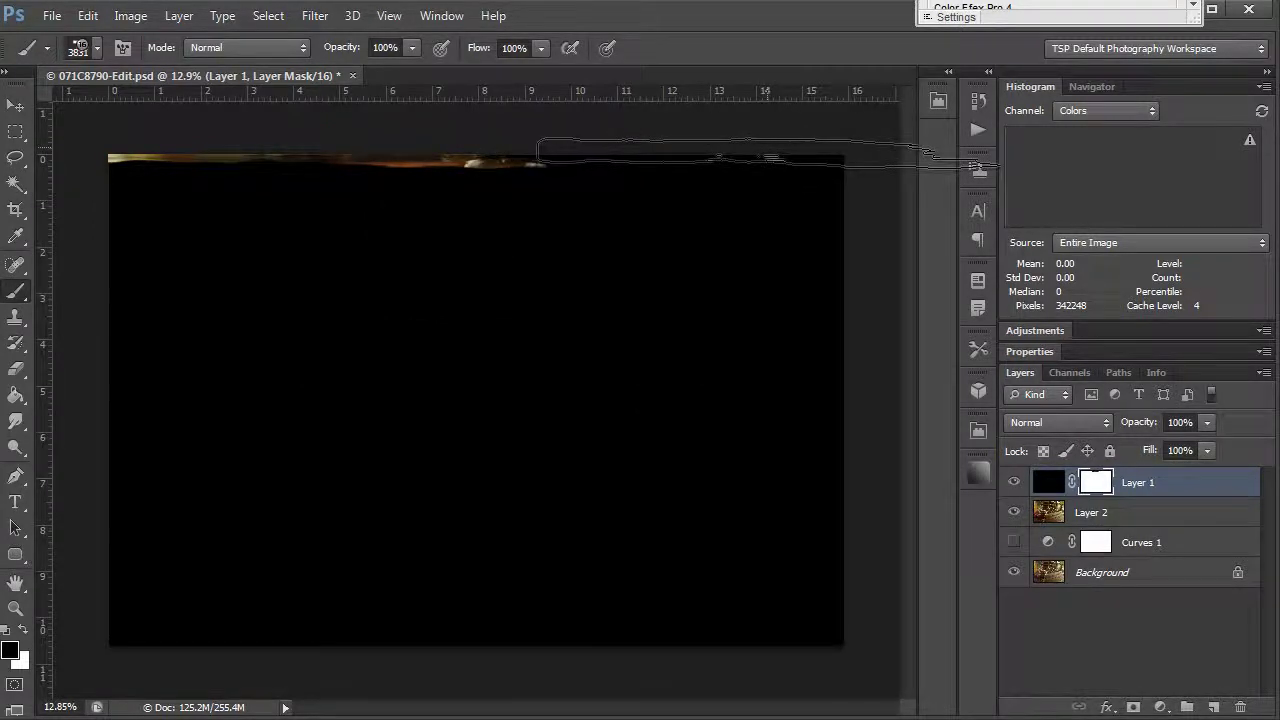
click(765, 155)
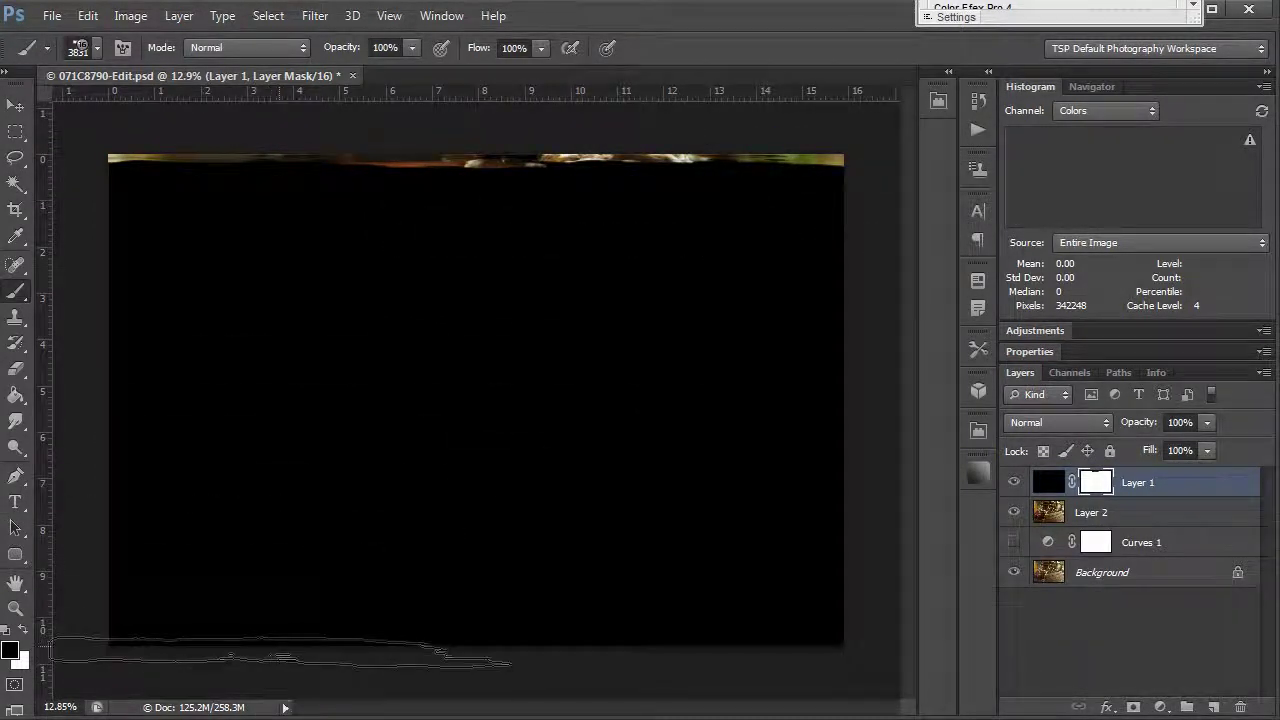
click(283, 651)
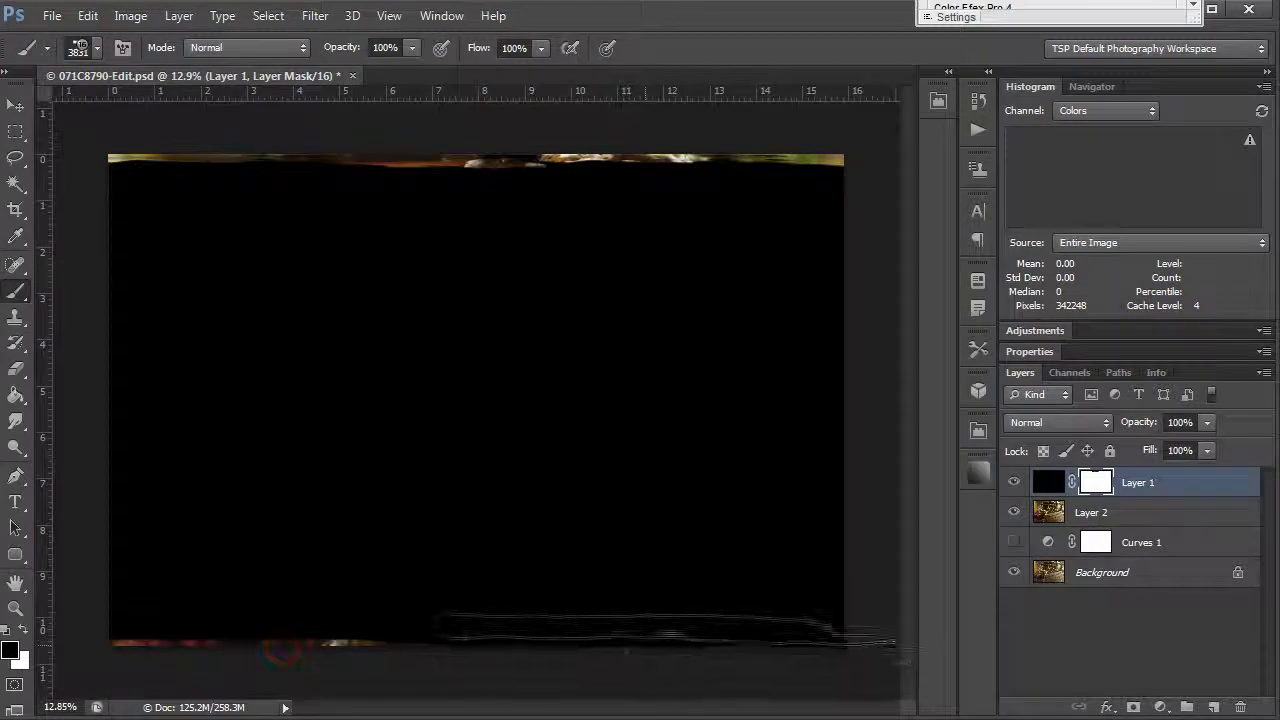
click(652, 630)
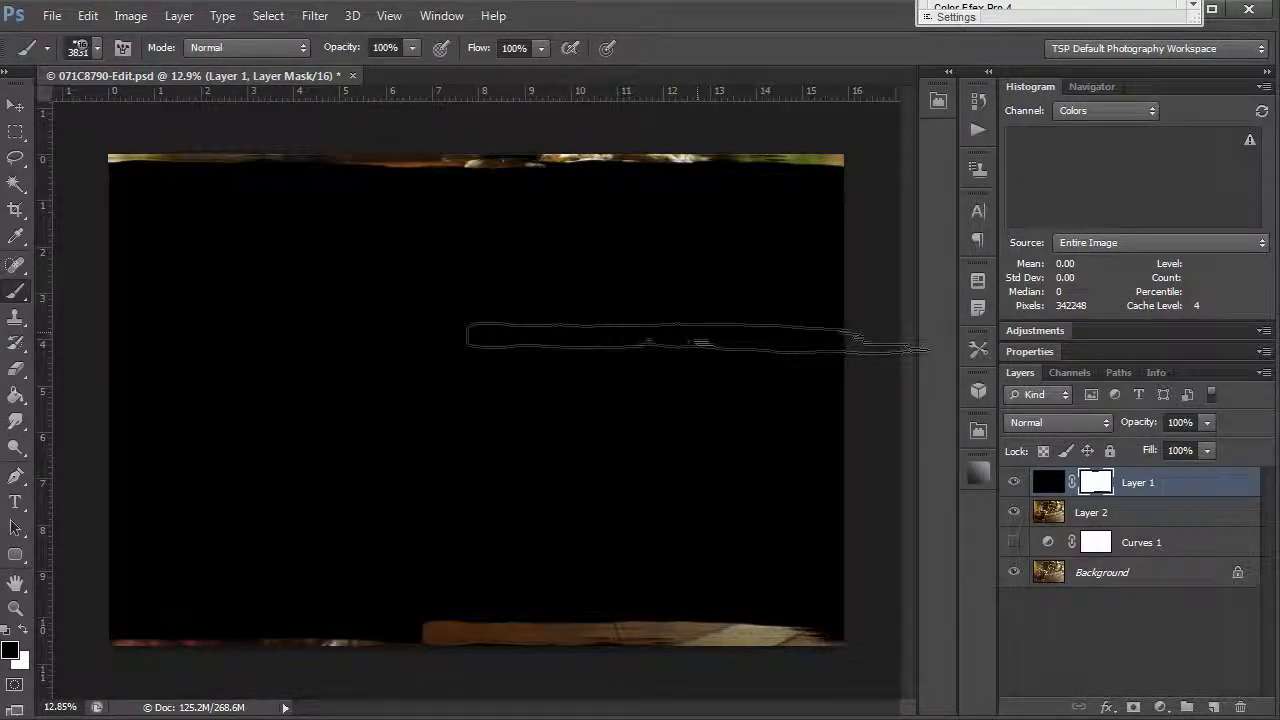
Rotate the brush tip to 90° and paint black on Layer 1's mask down the left edge of the image
key(F5)
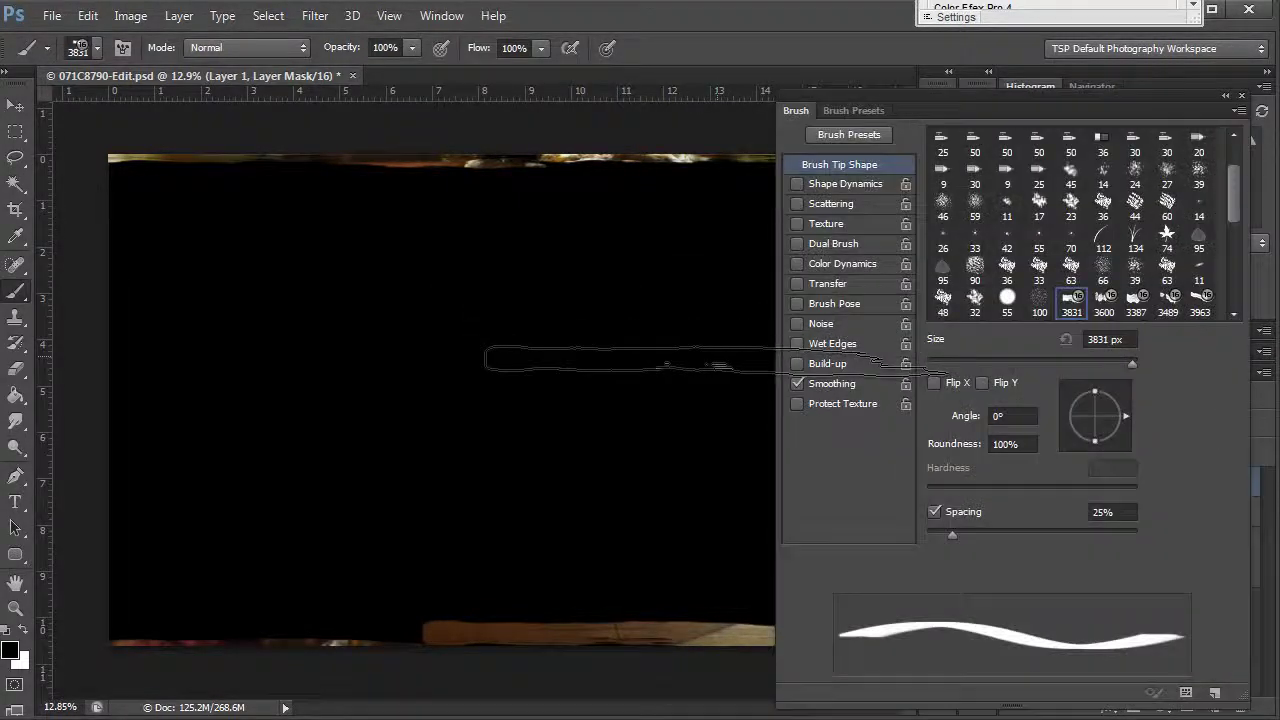
click(1117, 416)
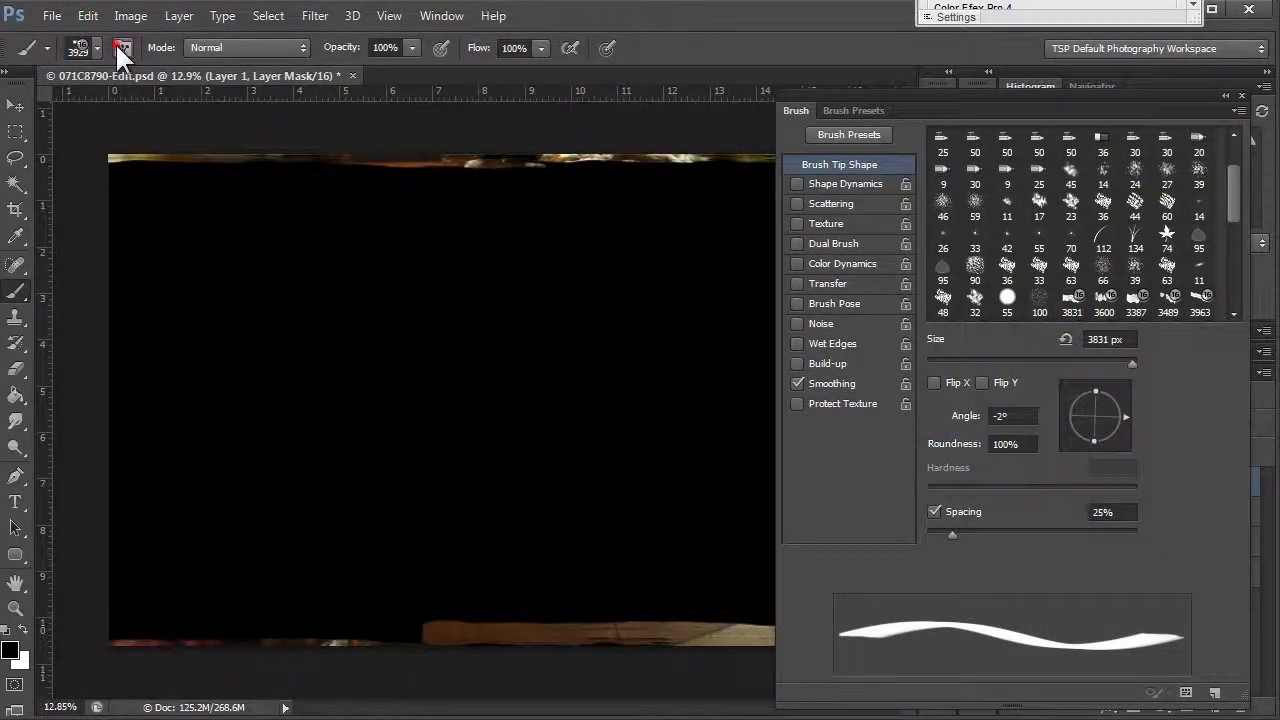
click(120, 47)
click(120, 47)
mouse_move(1124, 413)
mouse_down()
mouse_move(1118, 391)
mouse_move(1085, 386)
mouse_move(1070, 419)
mouse_move(1091, 389)
mouse_up()
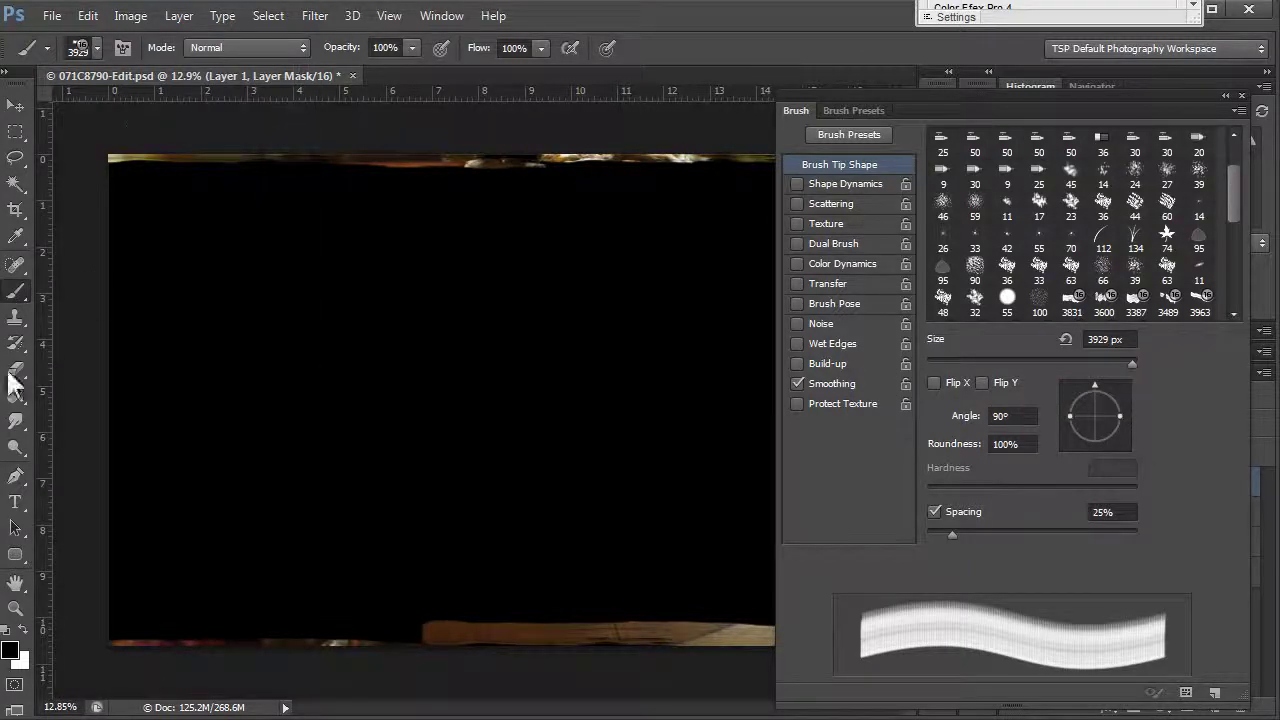
mouse_move(120, 360)
mouse_down()
mouse_move(100, 340)
mouse_move(108, 358)
mouse_up()
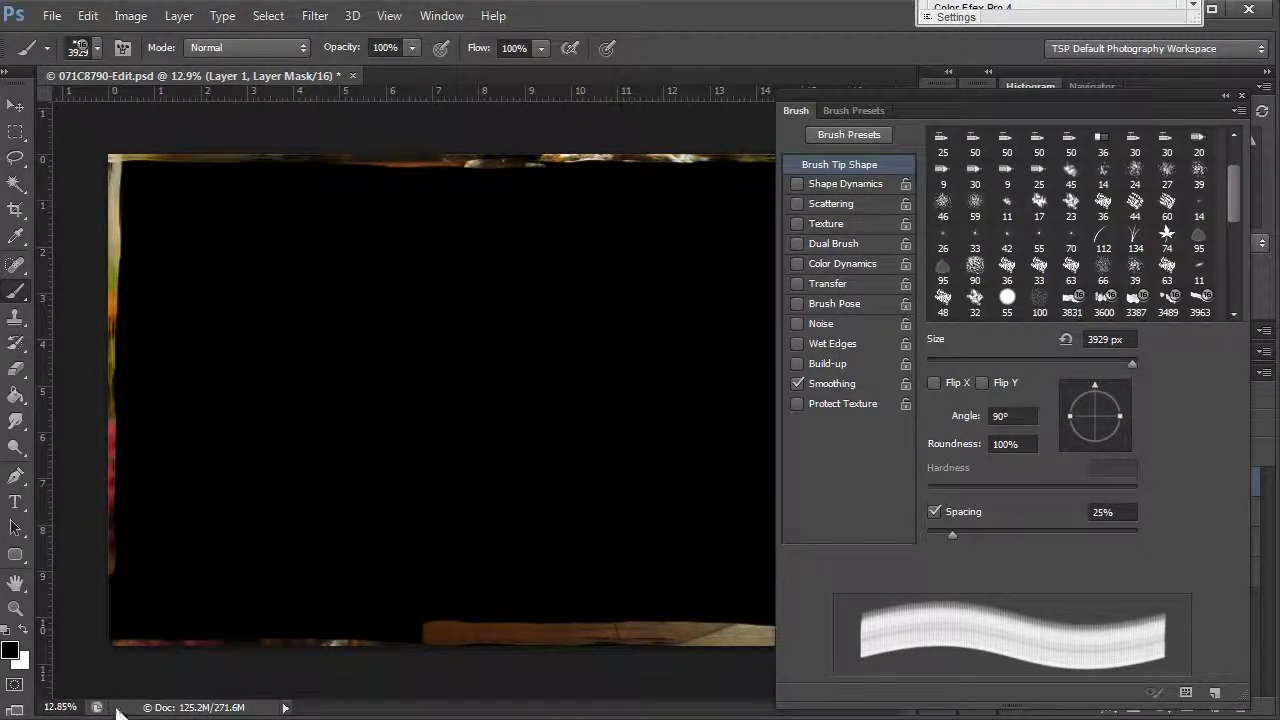
mouse_move(120, 630)
mouse_down()
mouse_move(124, 640)
mouse_move(30, 686)
mouse_up()
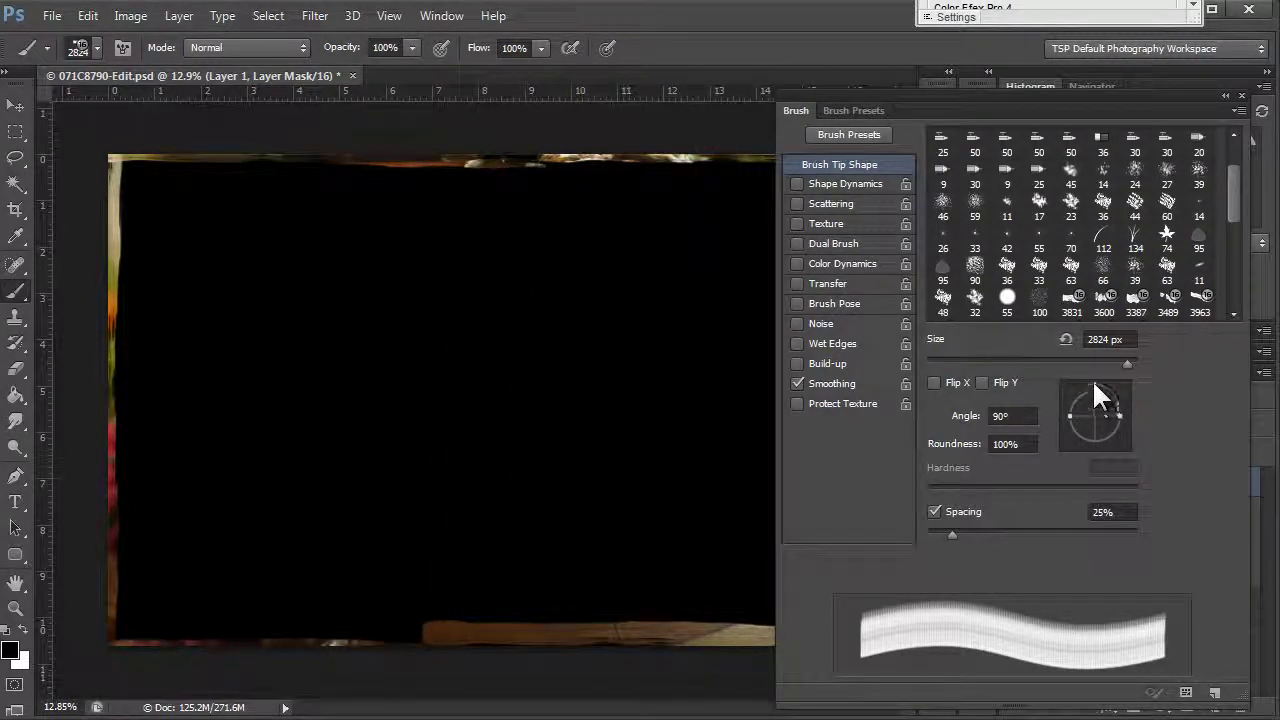
Turn the brush tip to -90° and stamp two black strokes on Layer 1's mask along the right edge of the image
mouse_move(1093, 383)
mouse_down()
mouse_move(1072, 403)
mouse_move(1088, 449)
mouse_up()
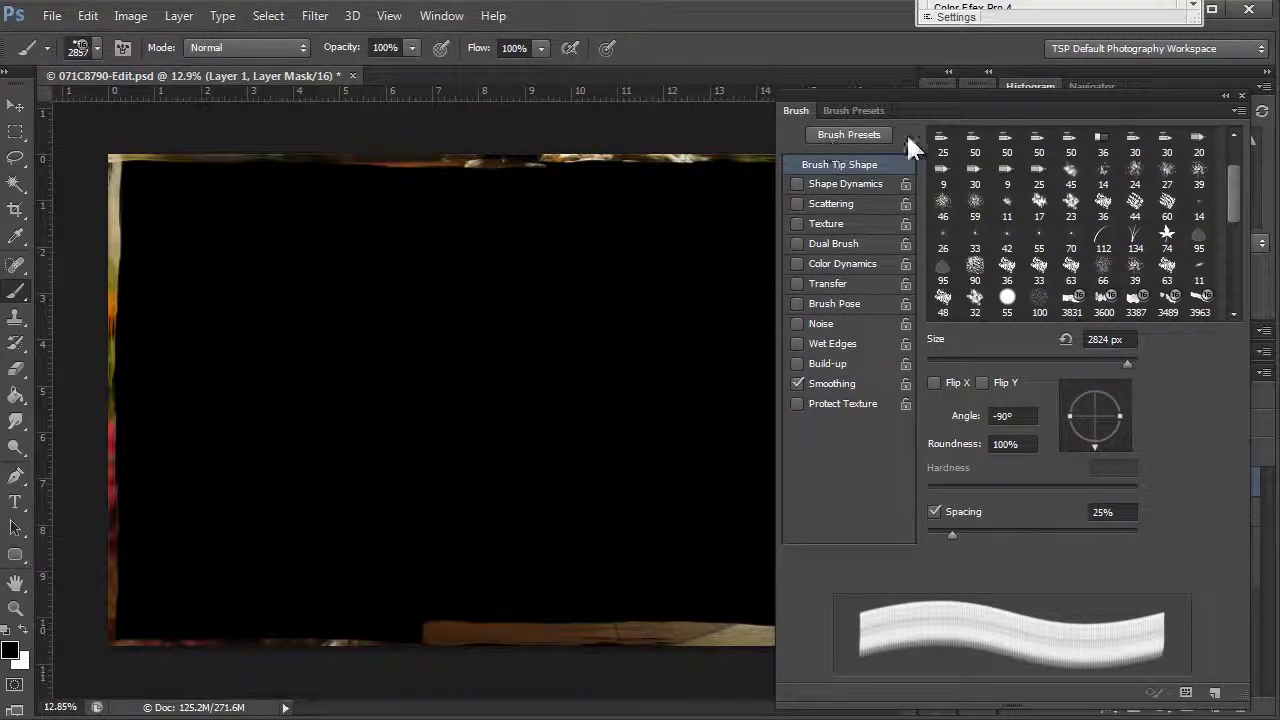
key(F5)
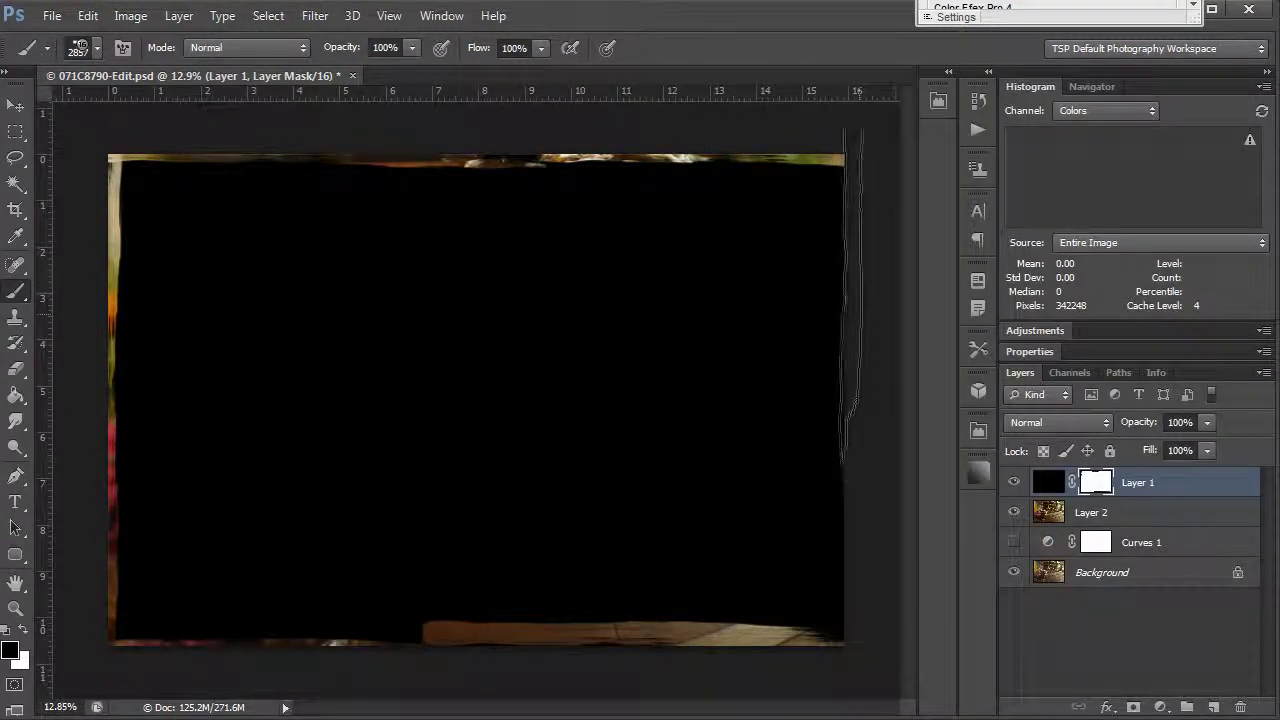
click(848, 260)
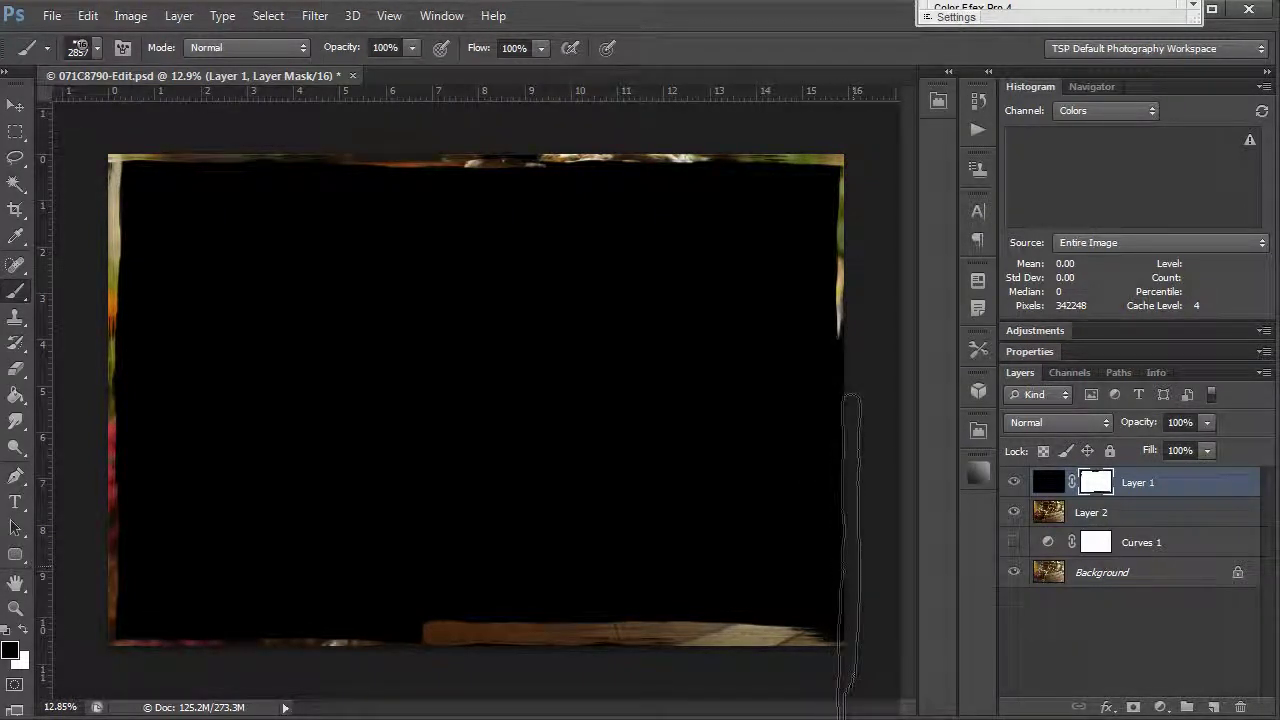
click(845, 560)
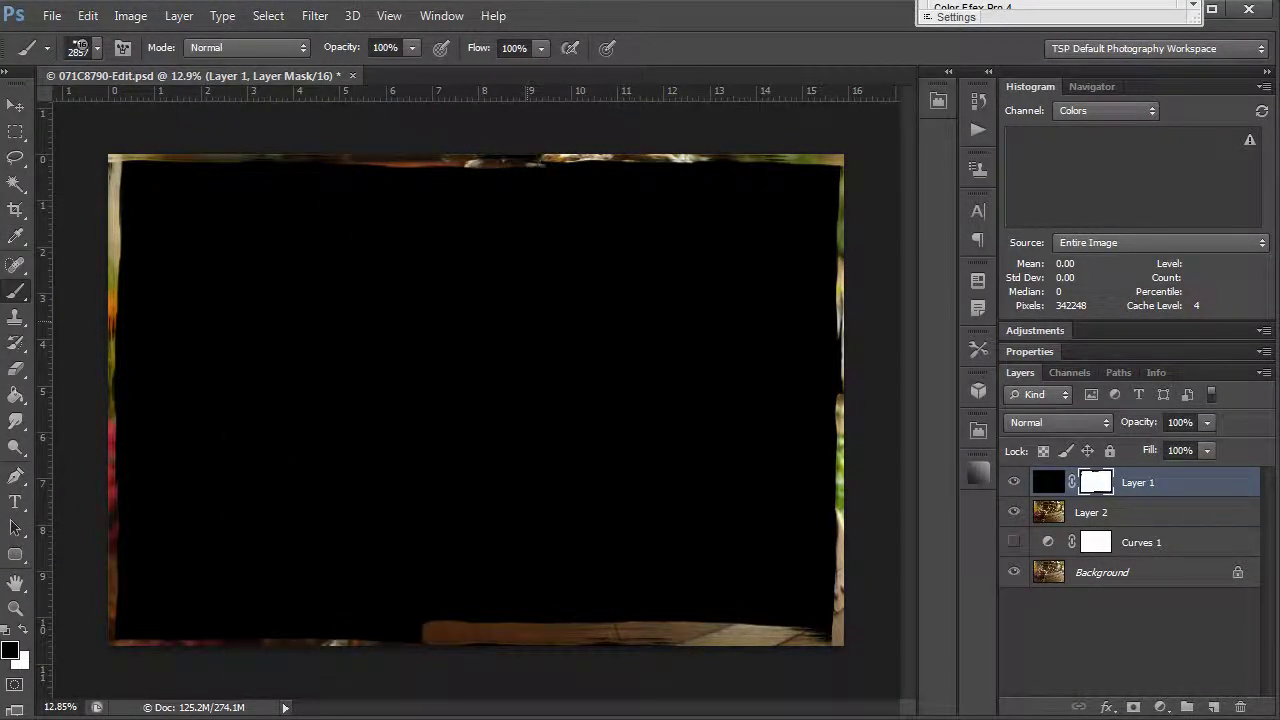
Move the photo layer, Layer 2, above the masked black Layer 1 in the layer stack
click(1080, 515)
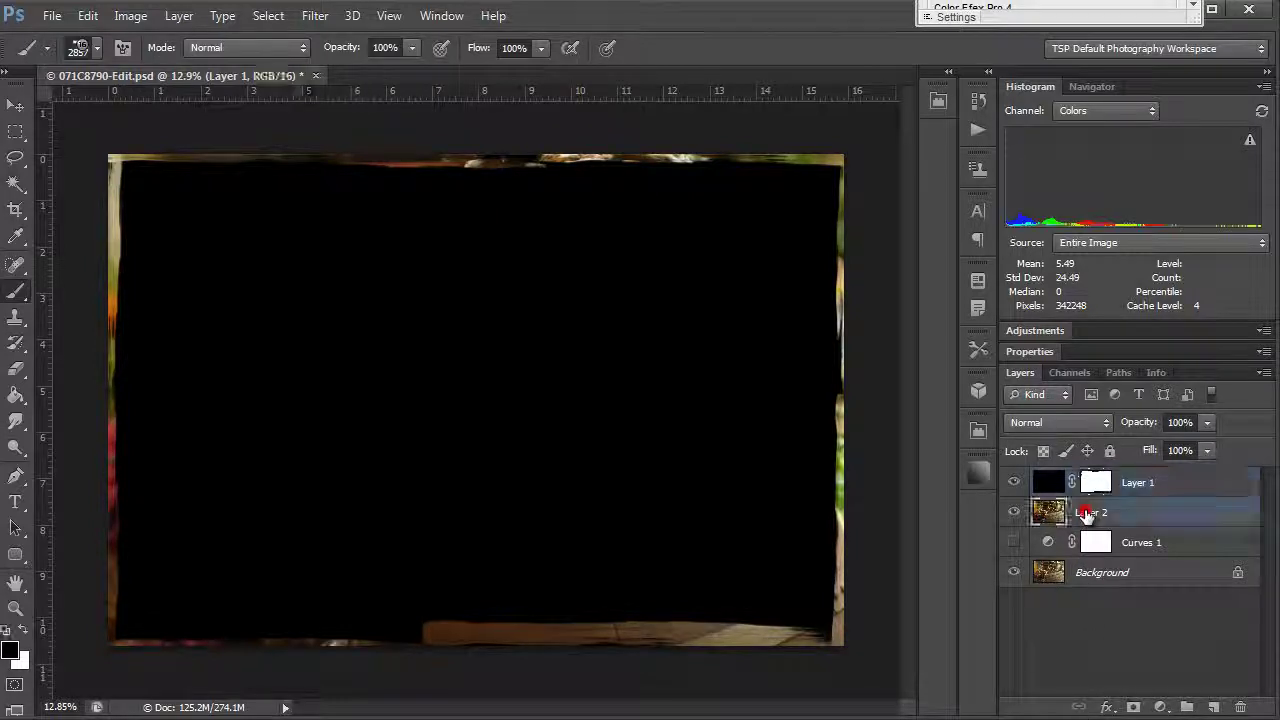
double_click(1090, 512)
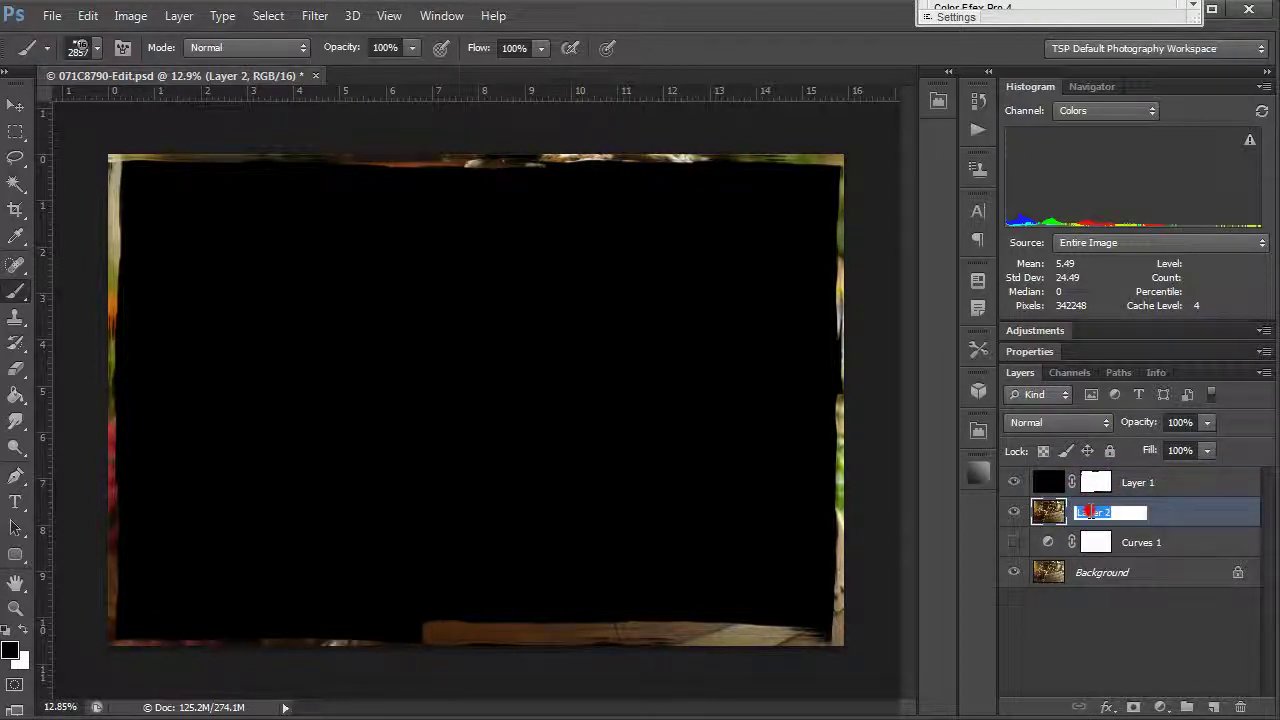
click(1168, 512)
drag(1050, 505, 1062, 476)
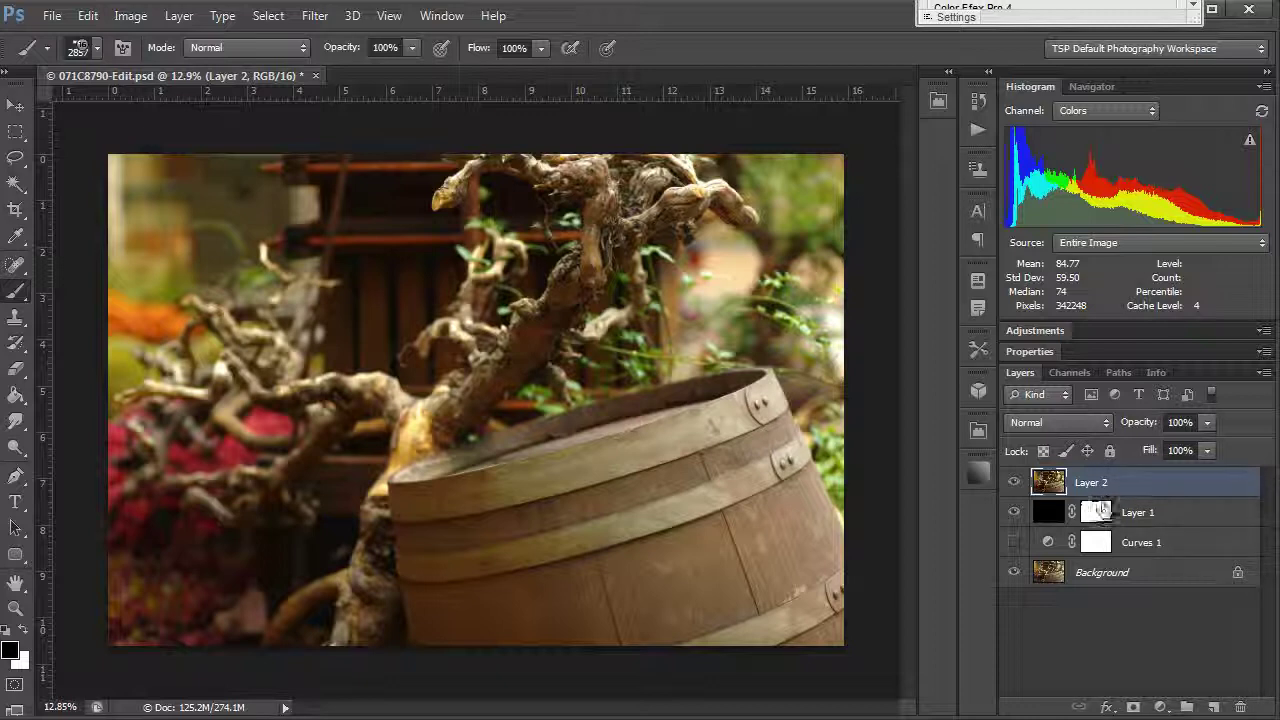
Clip Layer 2 to Layer 1 with a clipping mask and hide the Background layer
right_click(1112, 485)
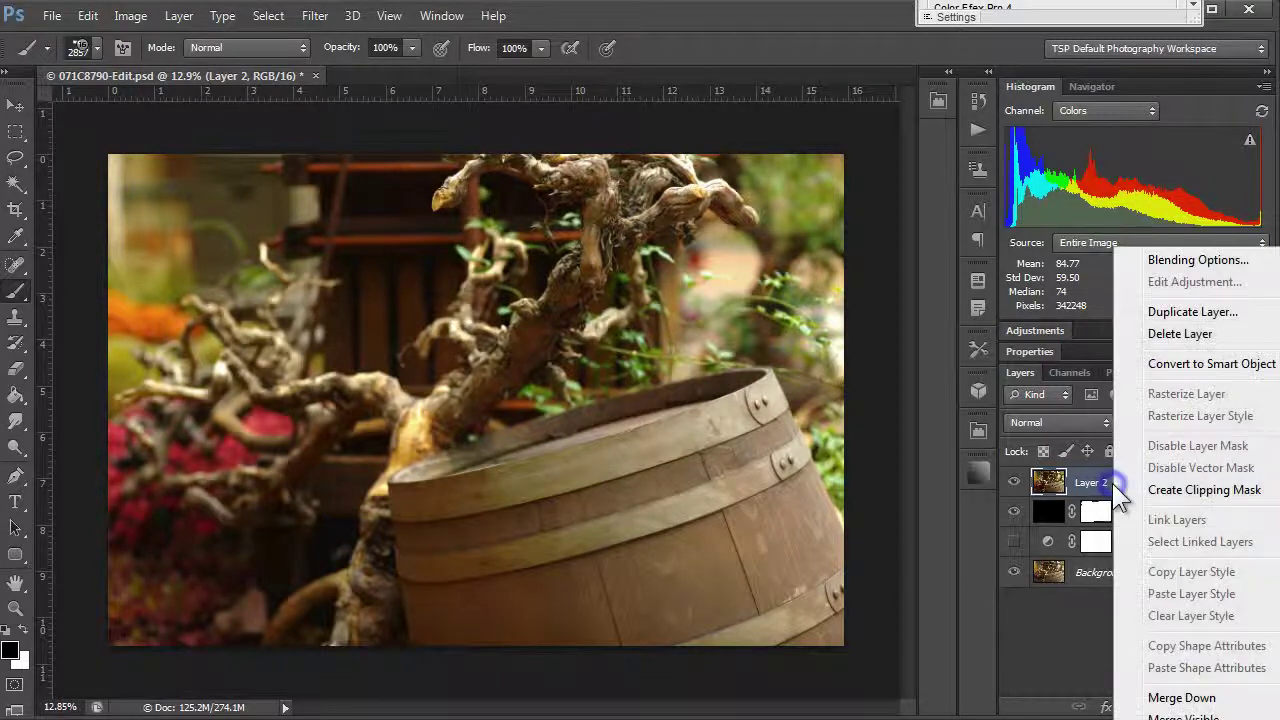
click(1174, 492)
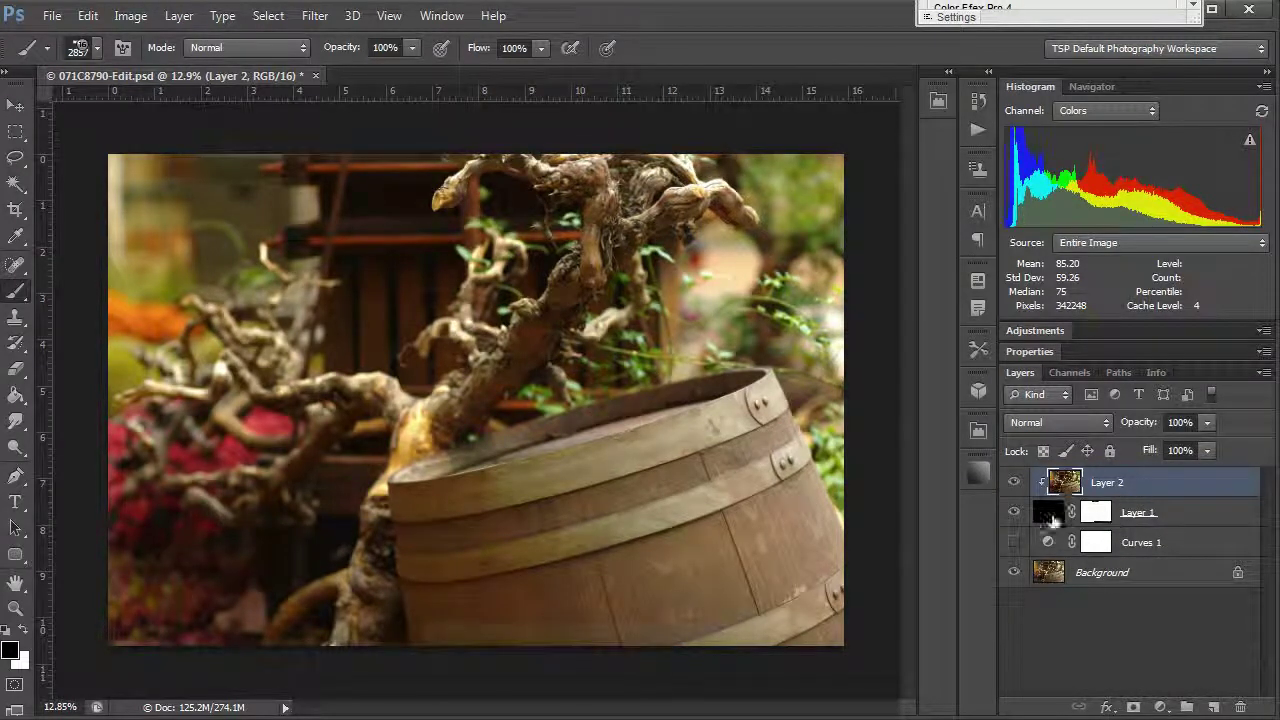
click(1015, 572)
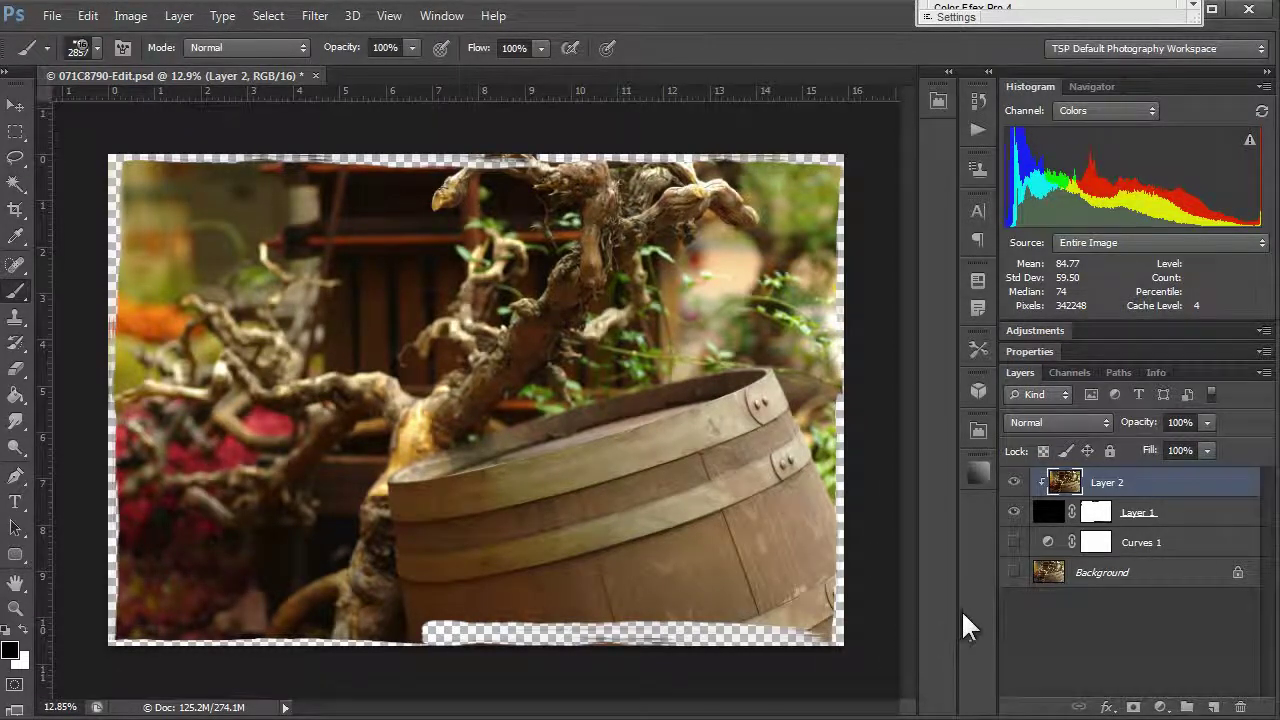
Add a new layer directly above Curves 1 and fill it with white as the border backing
click(1150, 545)
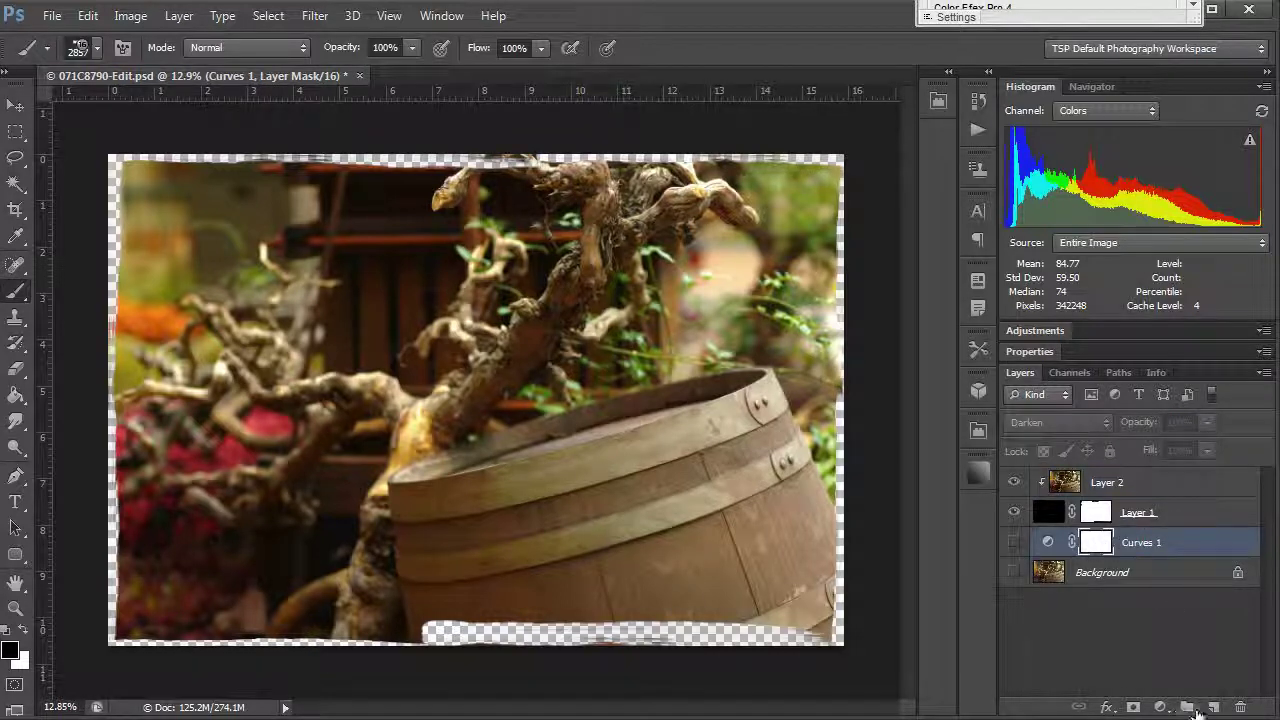
click(1212, 707)
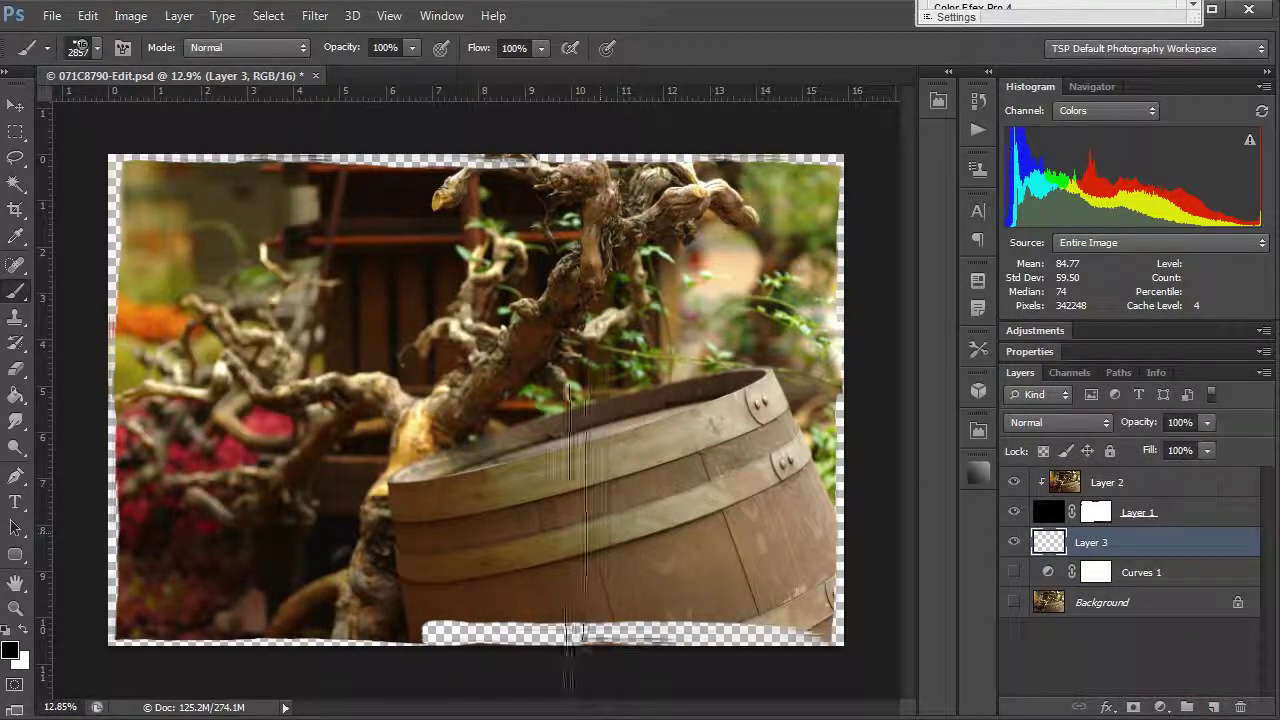
click(15, 395)
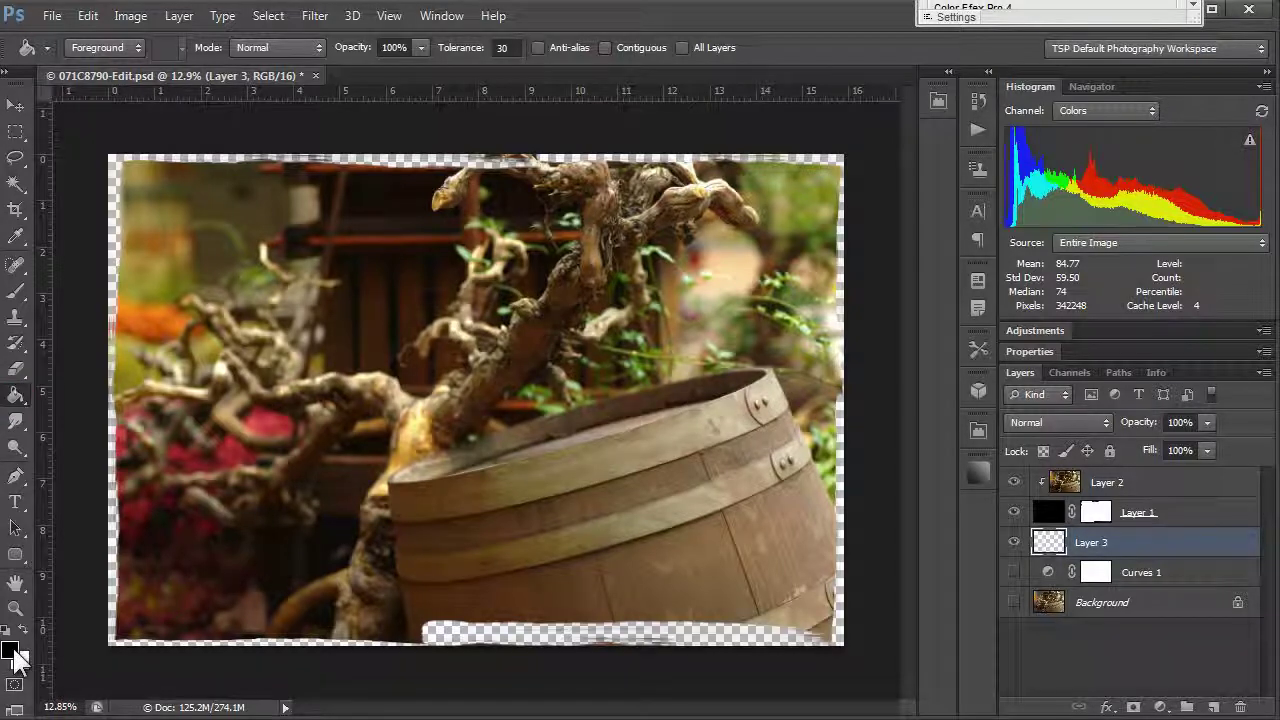
key(x)
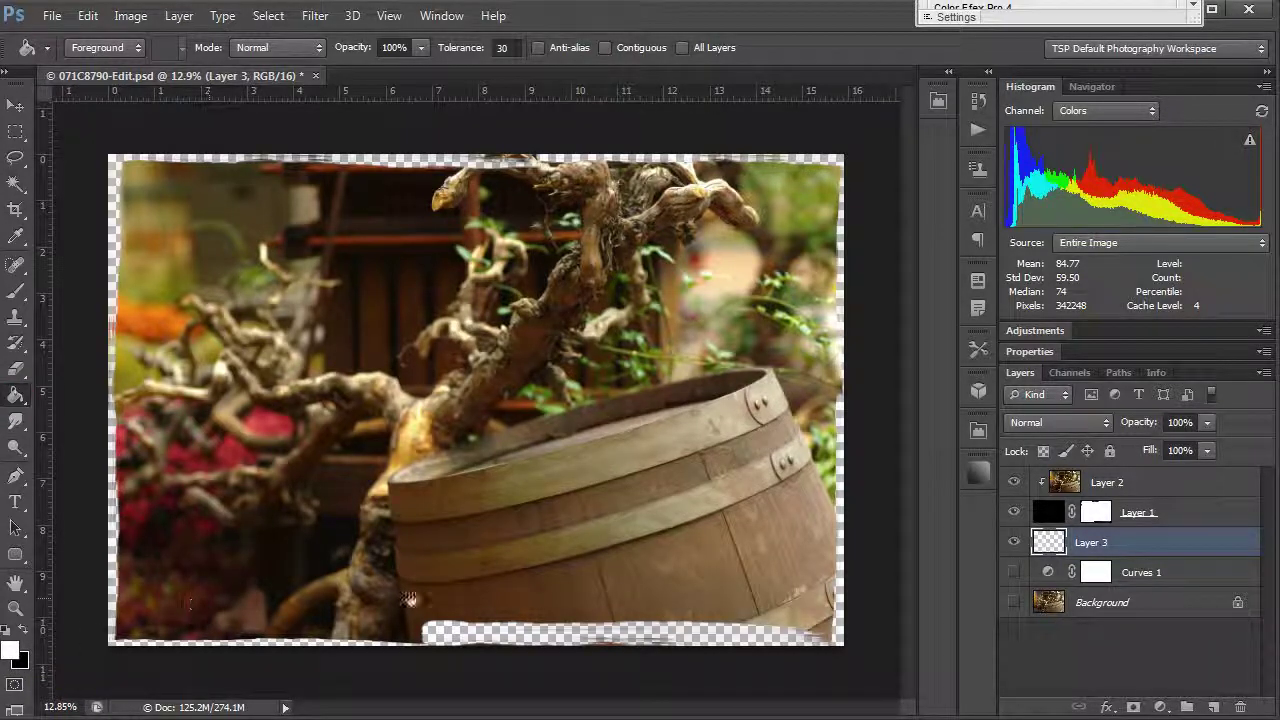
click(472, 541)
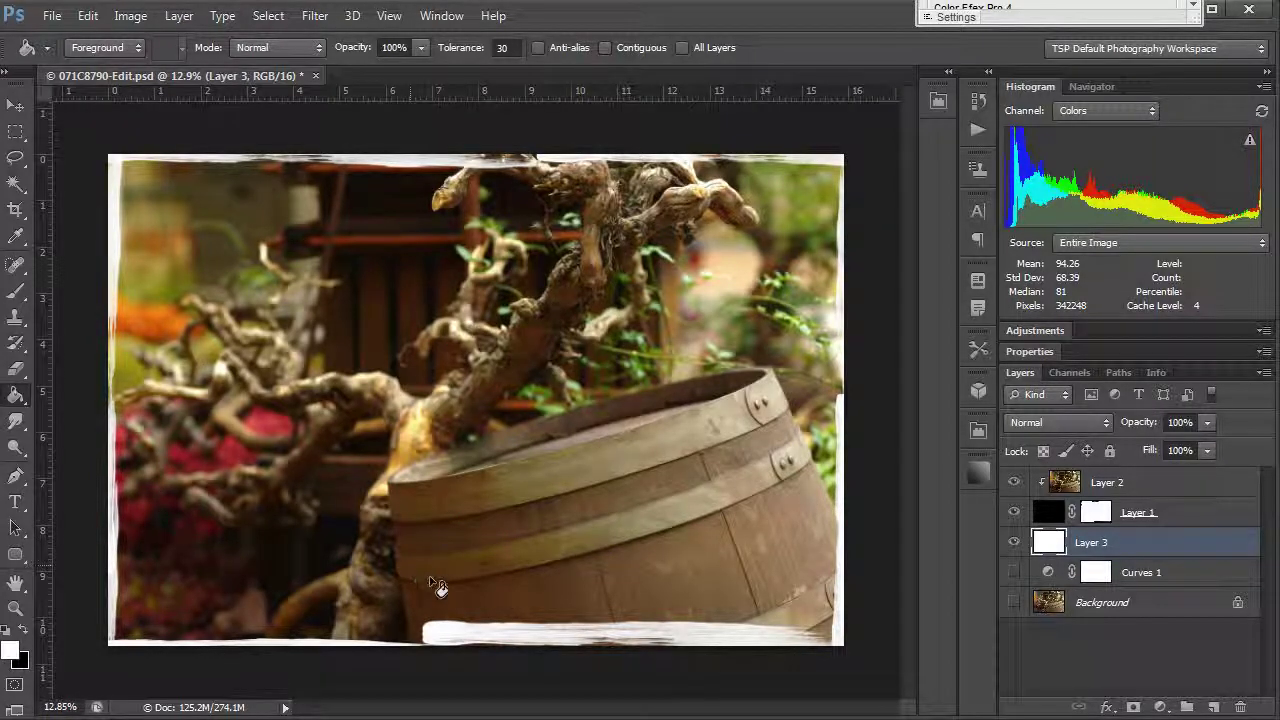
Examine the brushed border texture up close along the lower and upper edges of the photo
key(z)
mouse_move(560, 568)
mouse_down()
mouse_move(690, 562)
mouse_move(731, 575)
mouse_move(420, 438)
mouse_up()
mouse_move(624, 548)
mouse_down()
mouse_move(574, 494)
mouse_move(403, 534)
mouse_up()
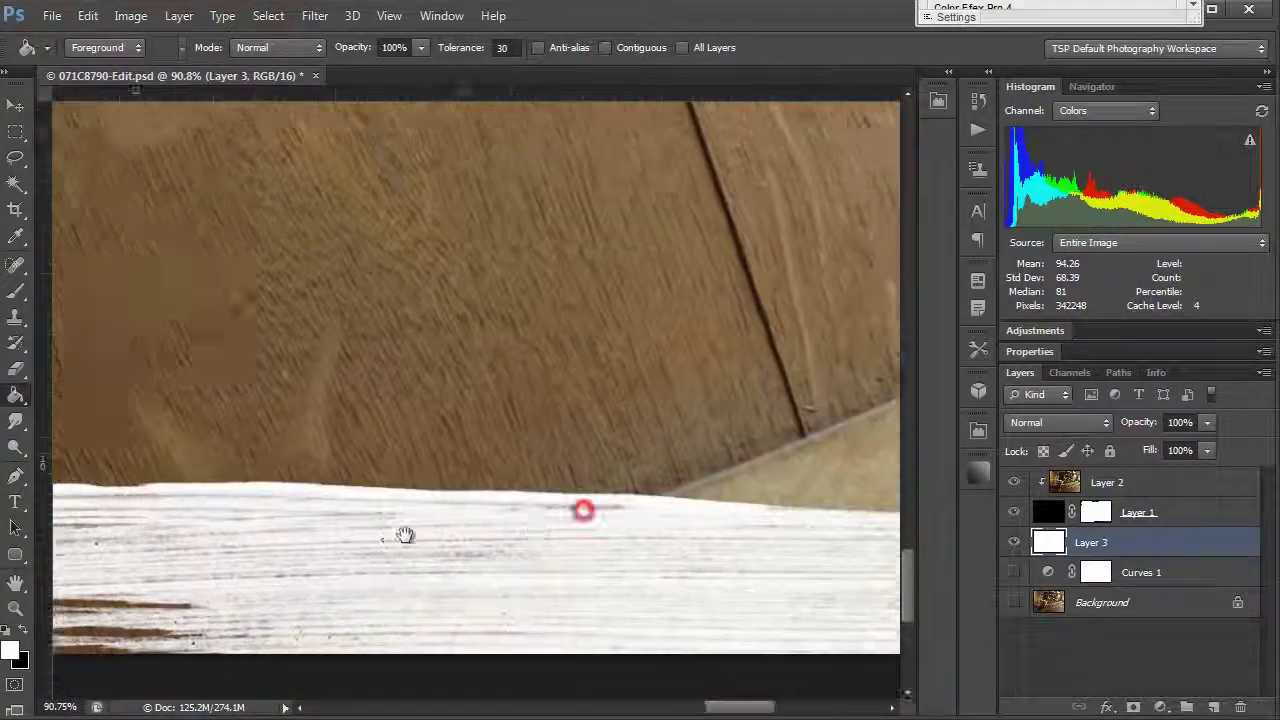
drag(543, 486, 564, 620)
drag(551, 463, 556, 640)
drag(549, 466, 570, 640)
drag(591, 446, 600, 645)
drag(594, 498, 613, 660)
drag(604, 545, 607, 467)
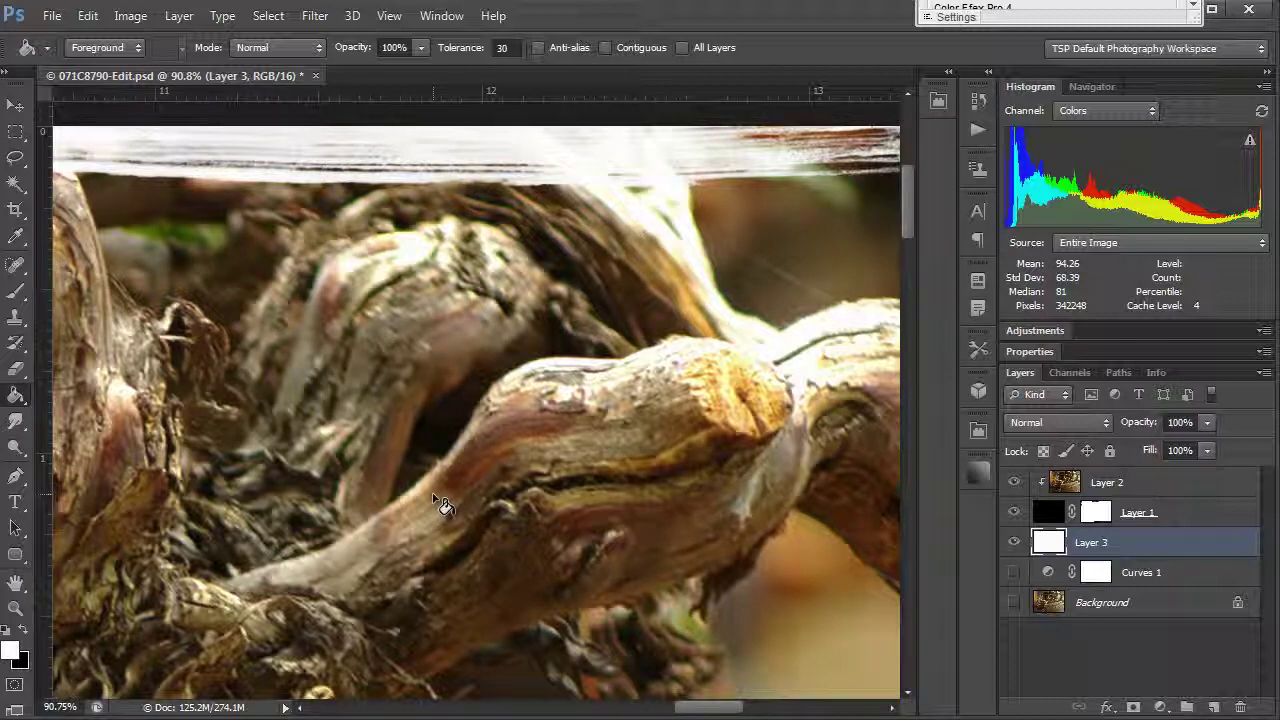
mouse_move(434, 491)
mouse_down()
mouse_move(405, 568)
mouse_move(453, 501)
mouse_move(343, 505)
mouse_move(390, 513)
mouse_move(437, 477)
mouse_up()
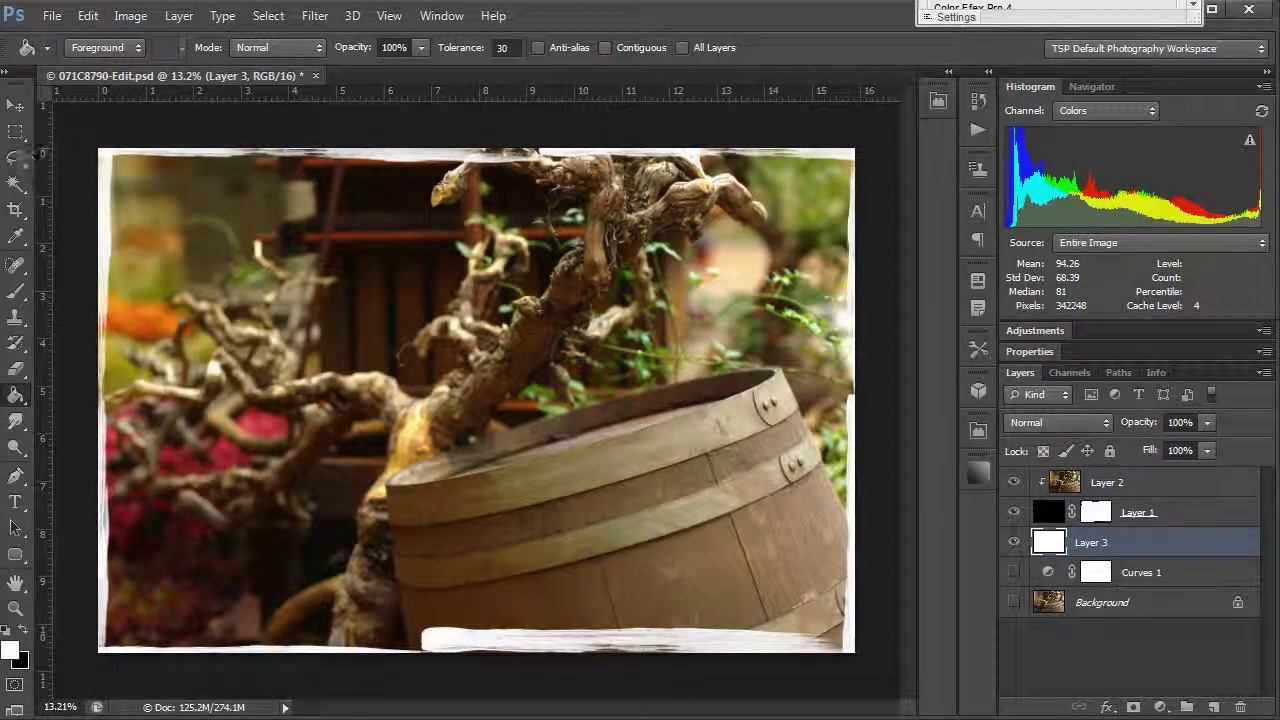
Target Layer 1's mask with black, choose the 481 px paint-stroke brush, and enlarge it to 1616 px
click(15, 290)
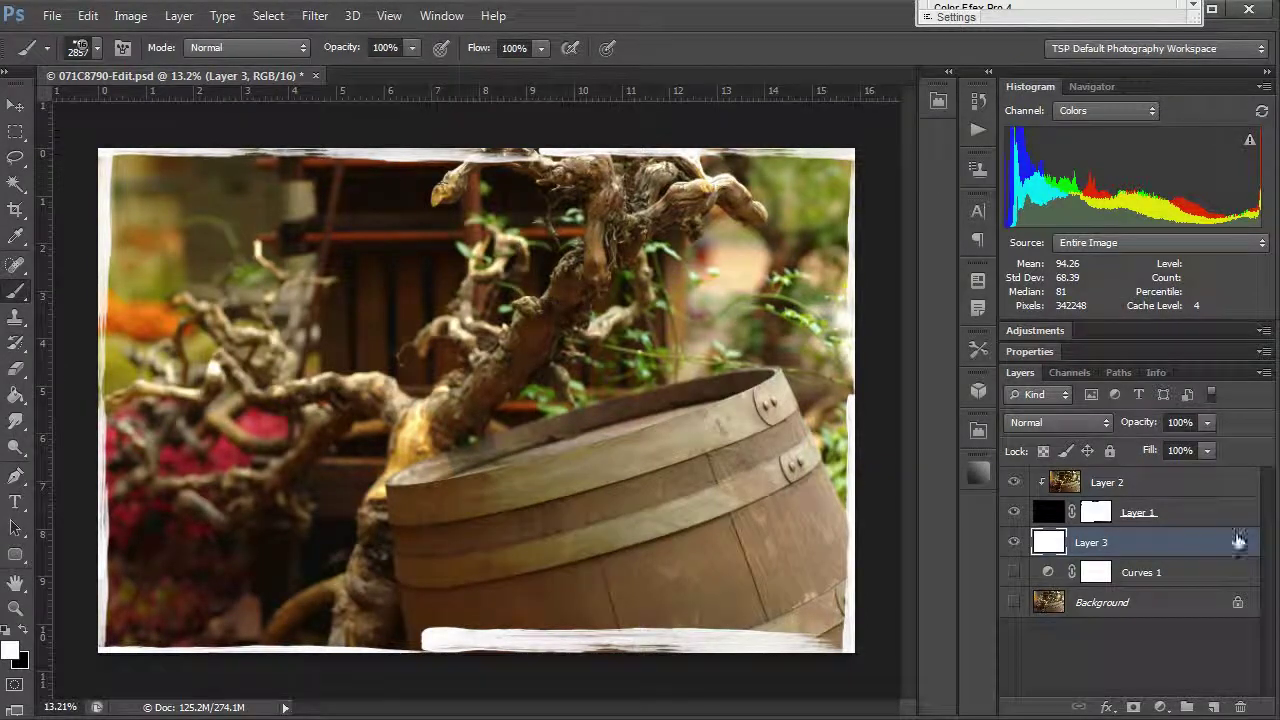
click(1092, 515)
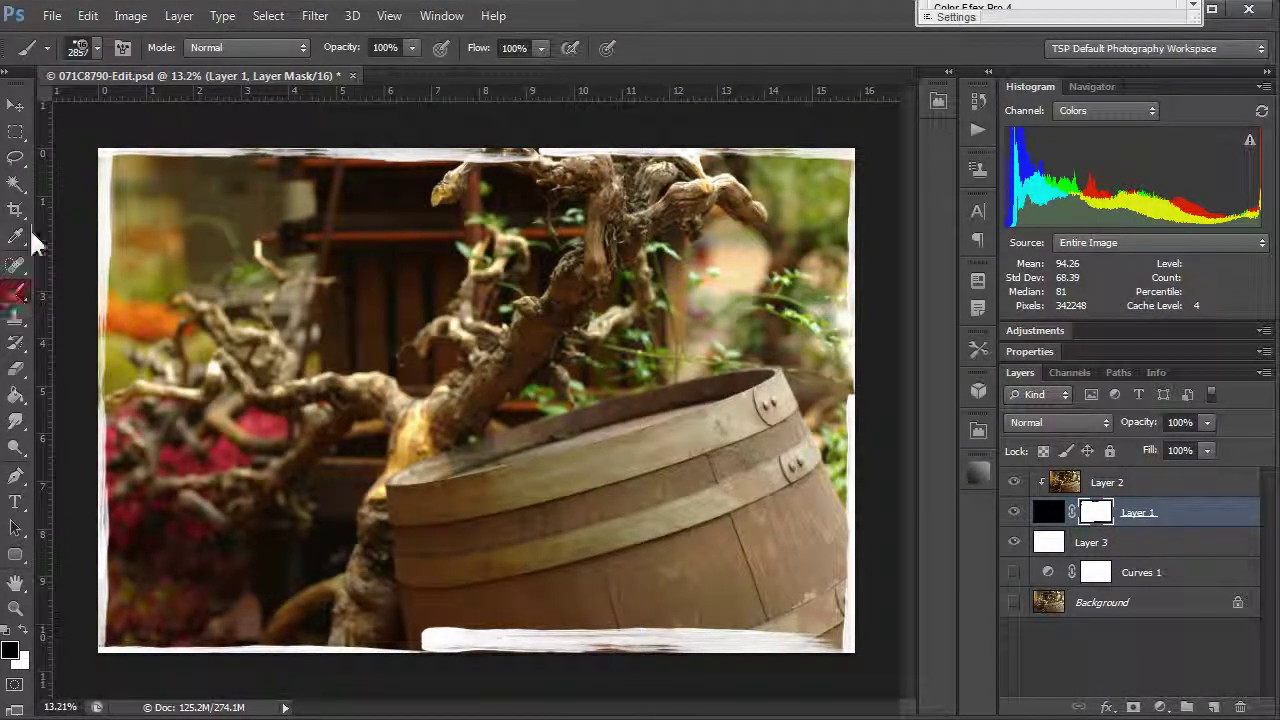
click(78, 47)
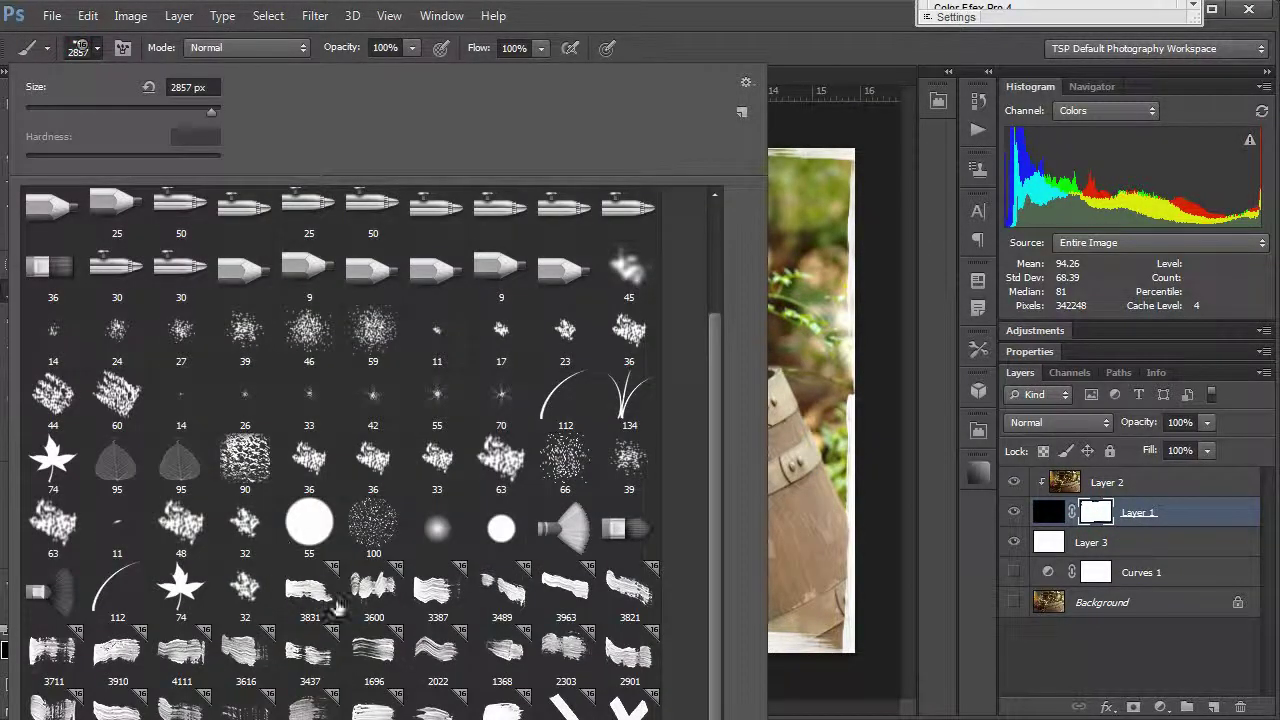
text(481)
key(Return)
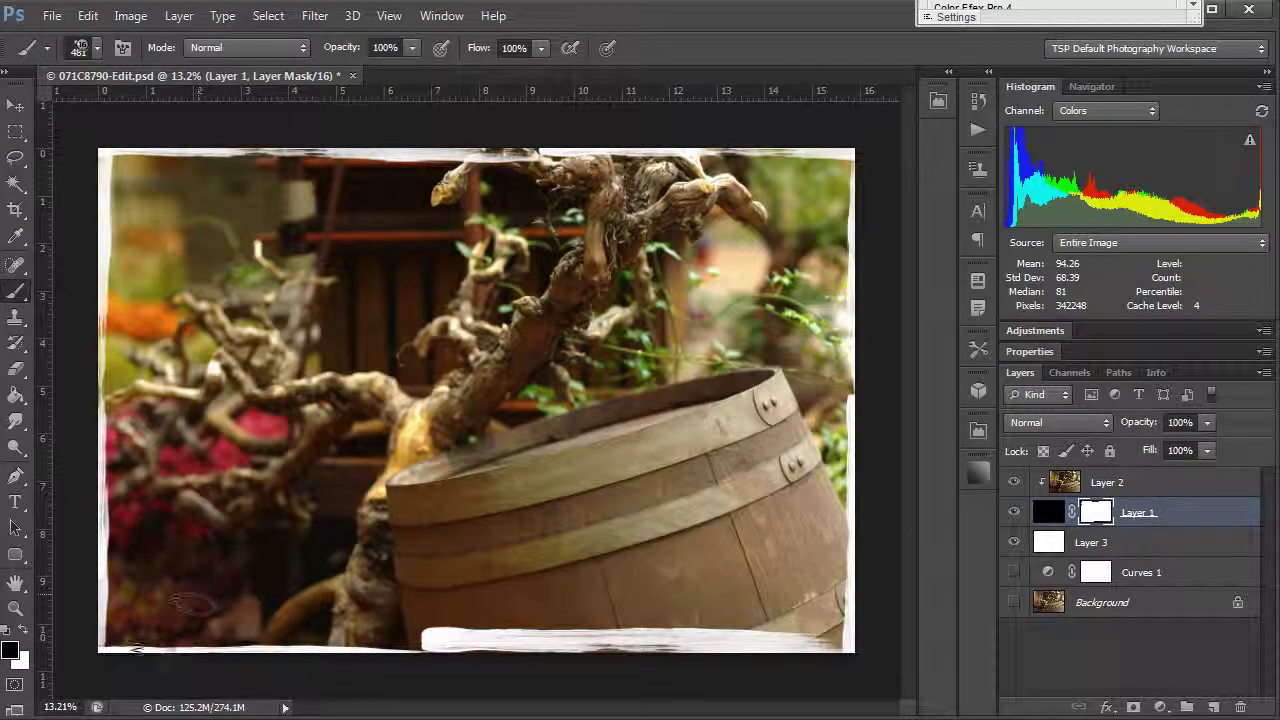
drag(140, 649, 220, 657)
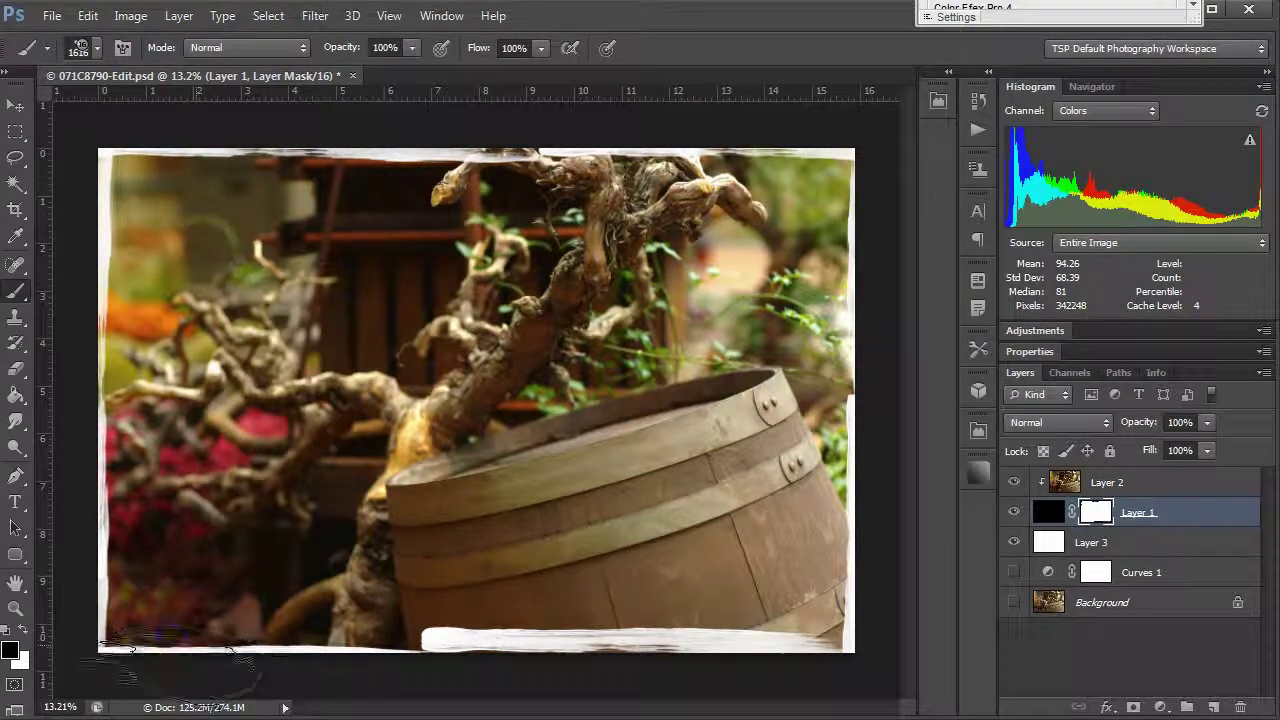
Lower the brush opacity to 28% and stamp faint black strokes on Layer 1's mask along the lower and upper edges
click(410, 47)
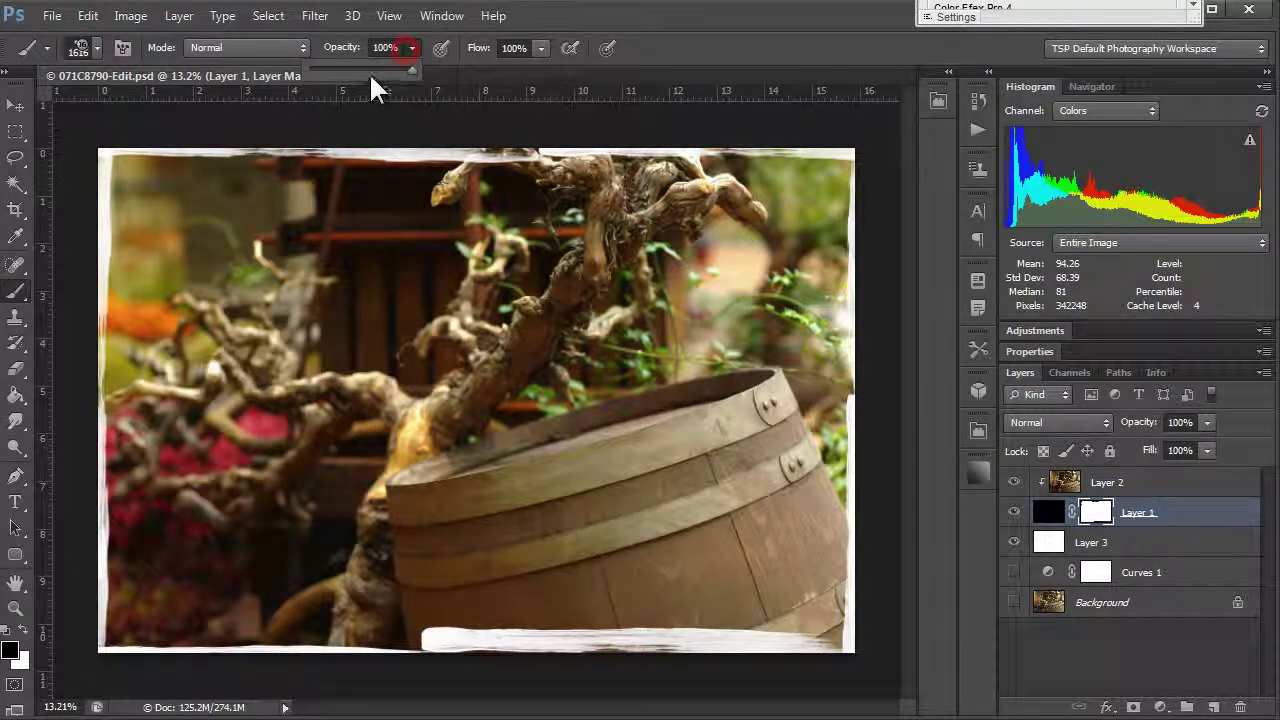
drag(340, 62, 338, 64)
click(585, 18)
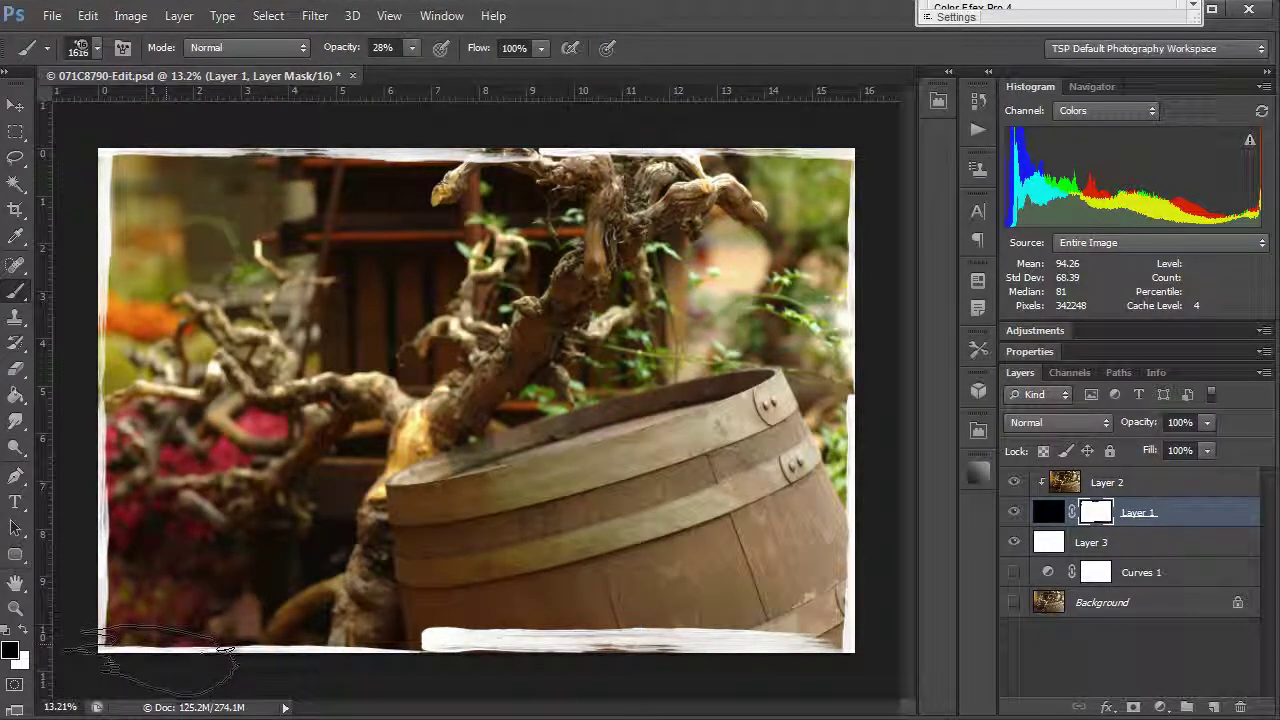
drag(105, 647, 420, 648)
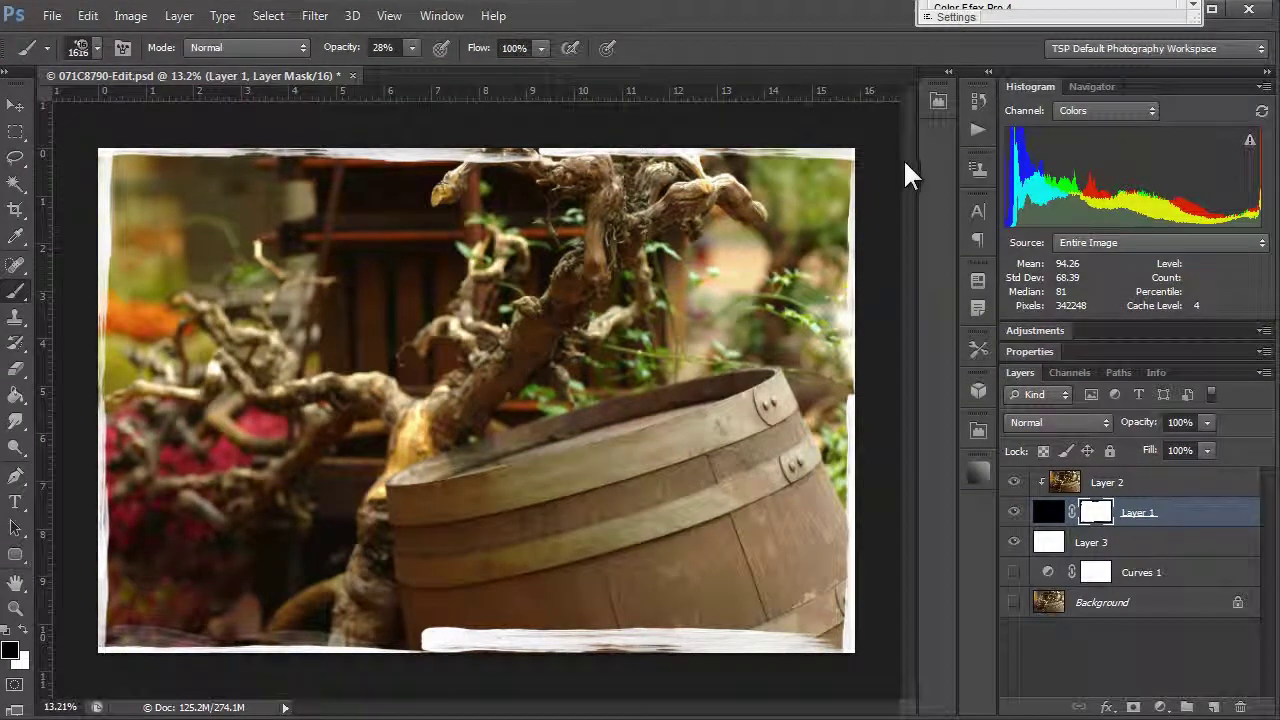
mouse_move(845, 190)
mouse_down()
mouse_move(850, 200)
mouse_move(820, 186)
mouse_move(838, 182)
mouse_up()
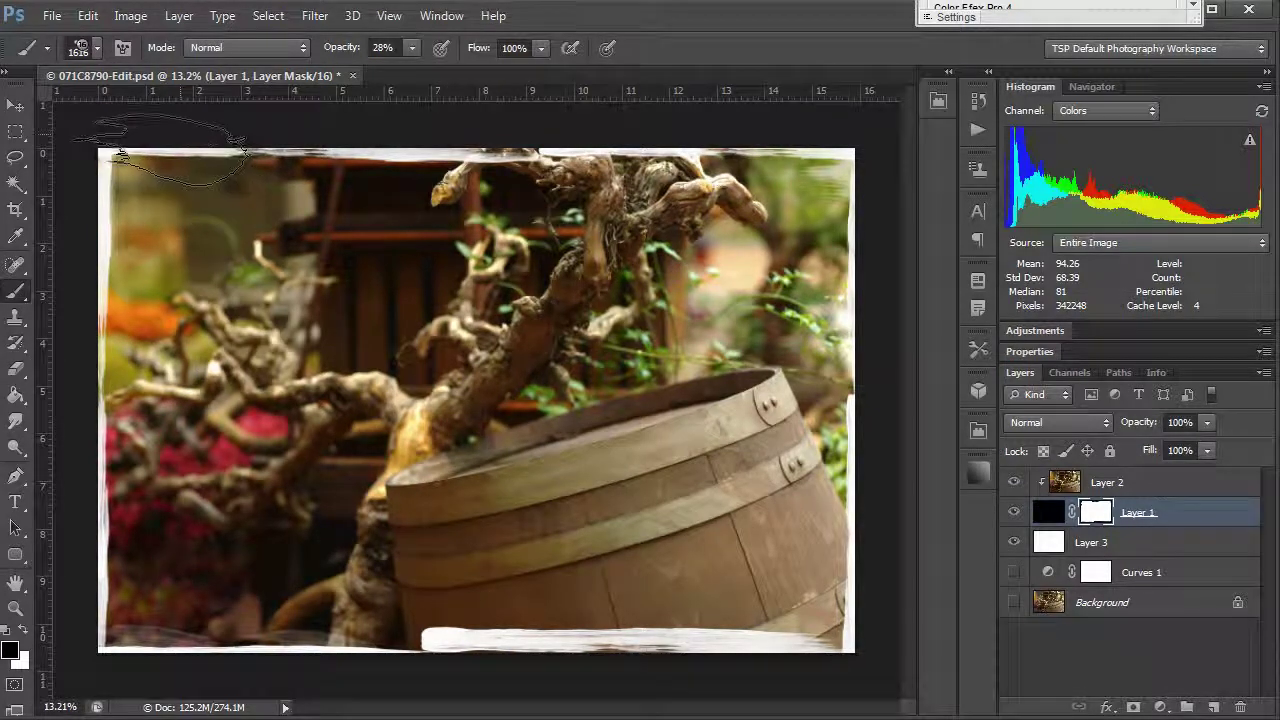
drag(160, 142, 168, 130)
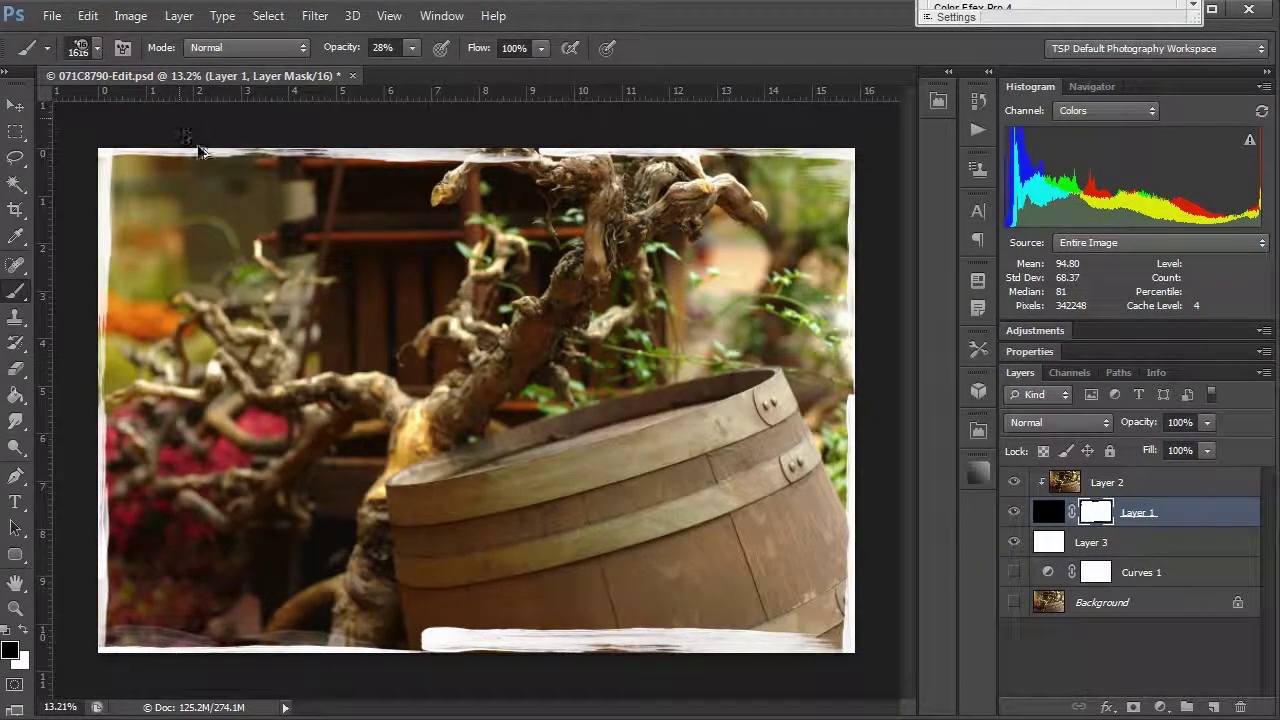
Reduce the brush to 1143 px and stamp faint strokes down the mask's left edge with the tip angled at -90° and -108°
drag(217, 156, 192, 157)
key(F5)
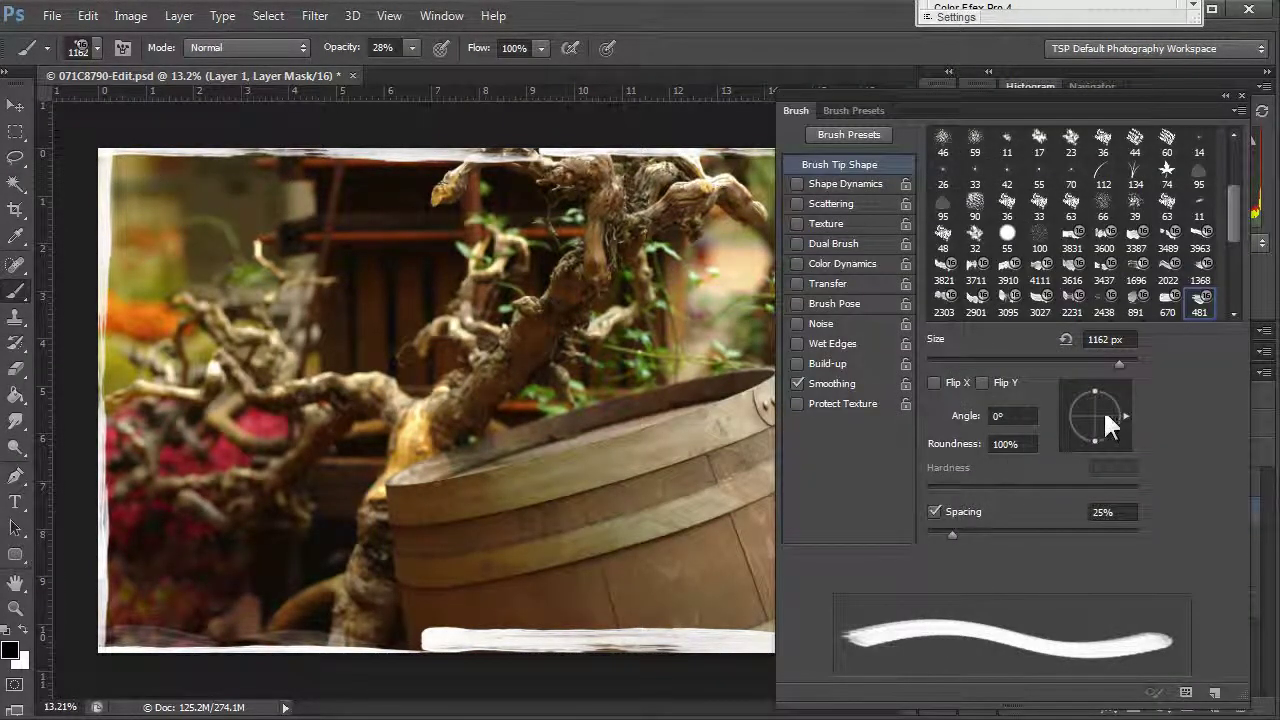
drag(1119, 409, 1085, 456)
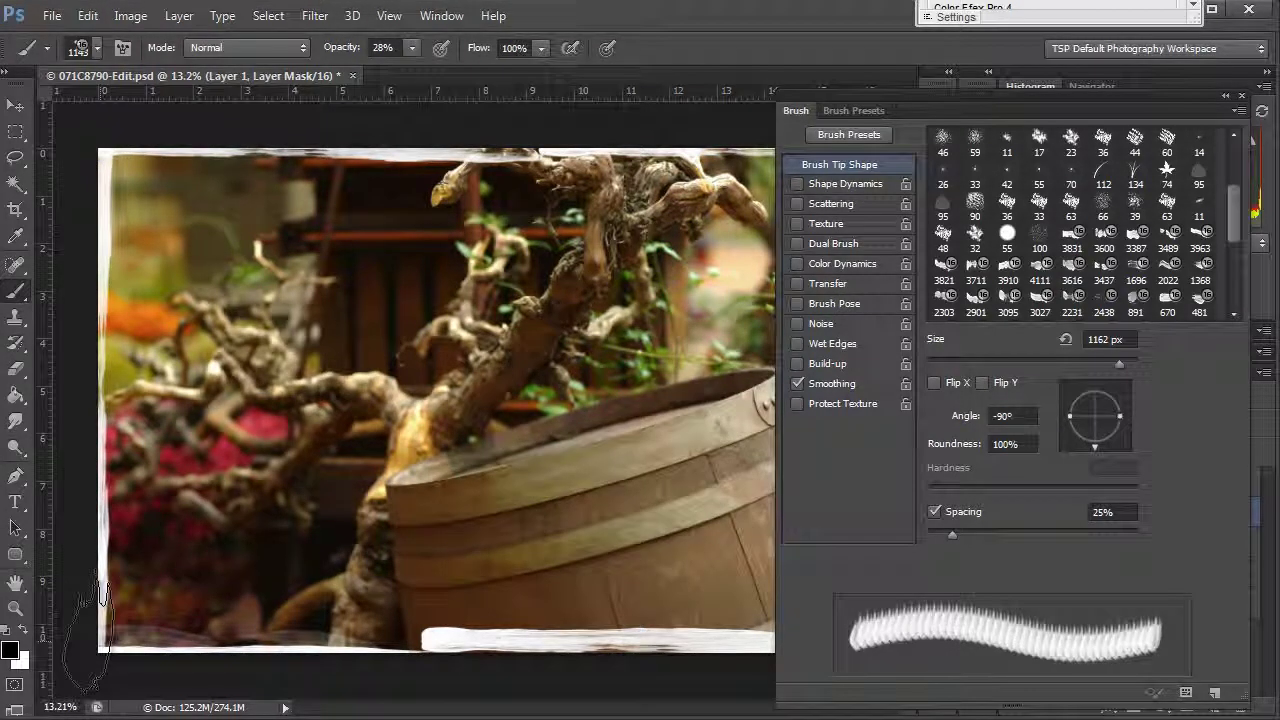
click(102, 638)
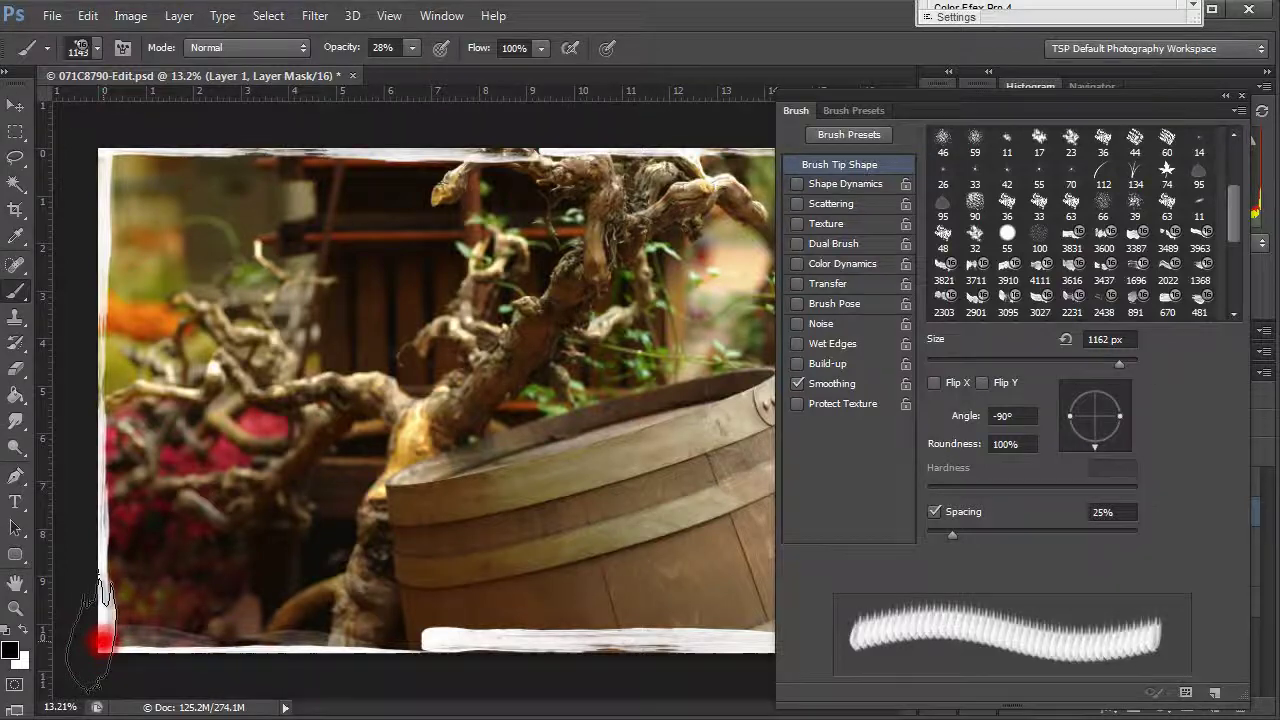
click(102, 641)
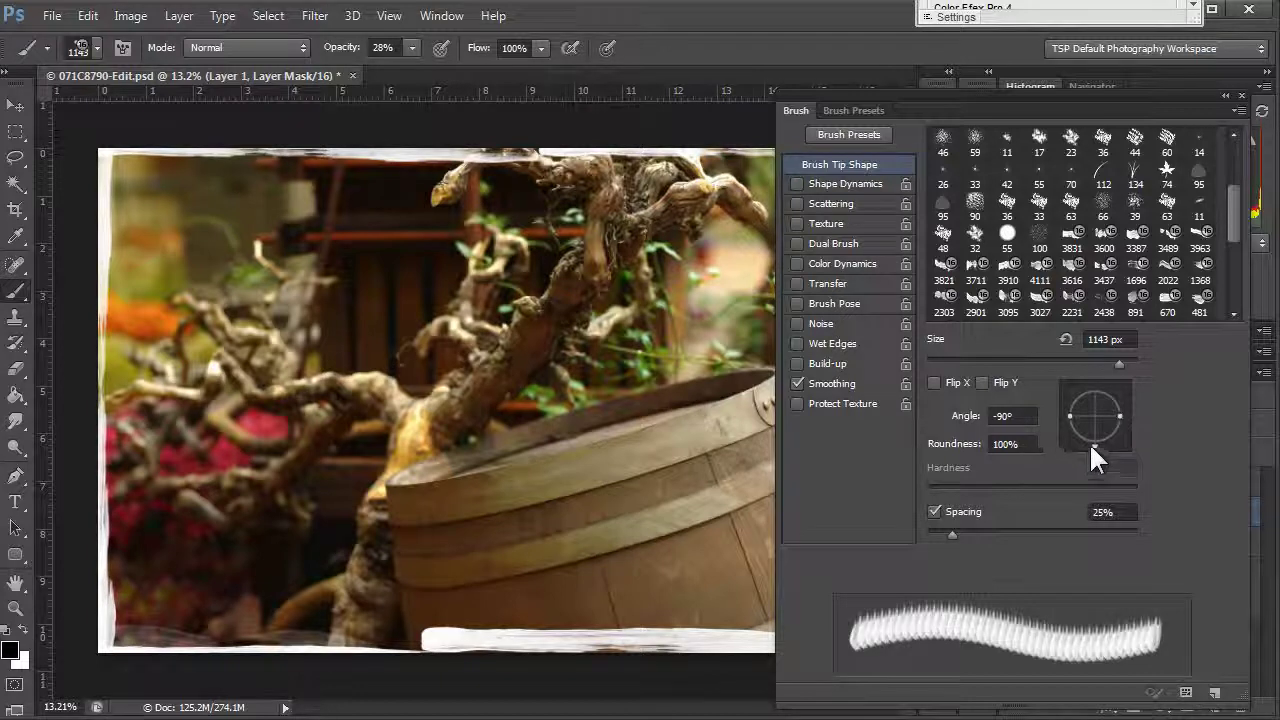
drag(1090, 447, 1086, 448)
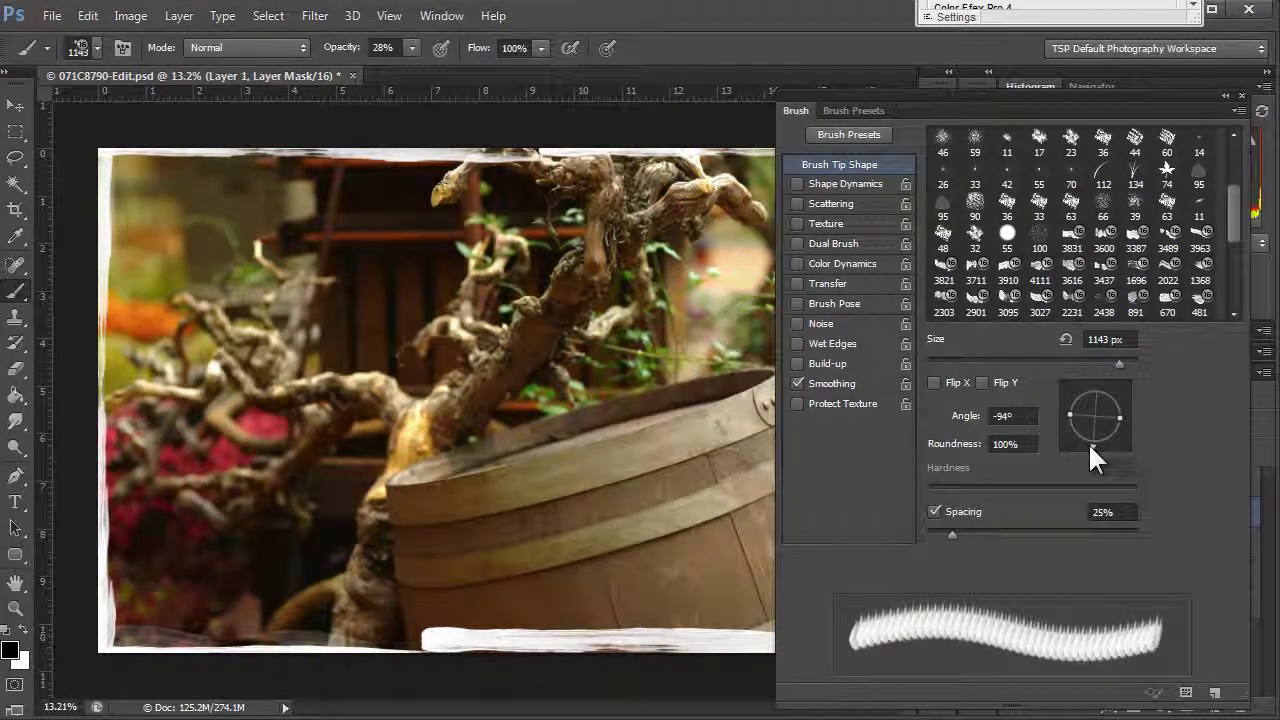
drag(1088, 442, 1082, 442)
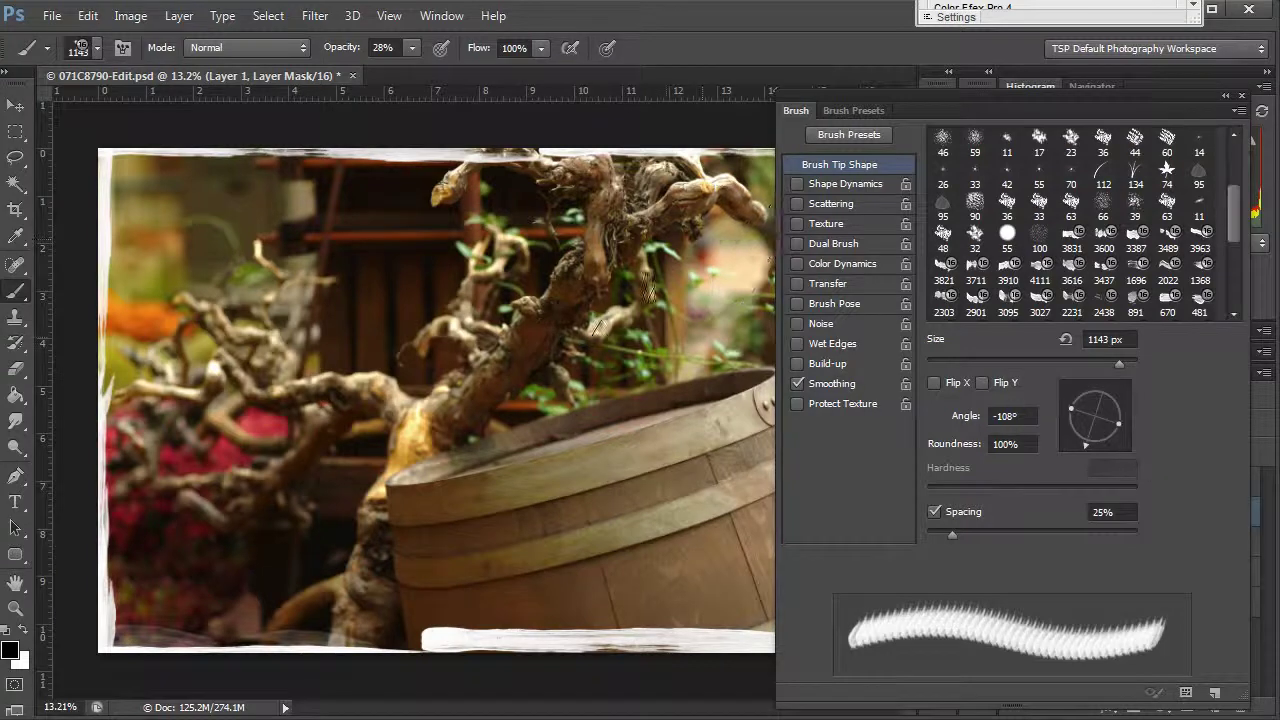
Stamp streaks along the mask's upper and lower edges with the 2438 px brush enlarged to 3649 px at 100% opacity
click(75, 47)
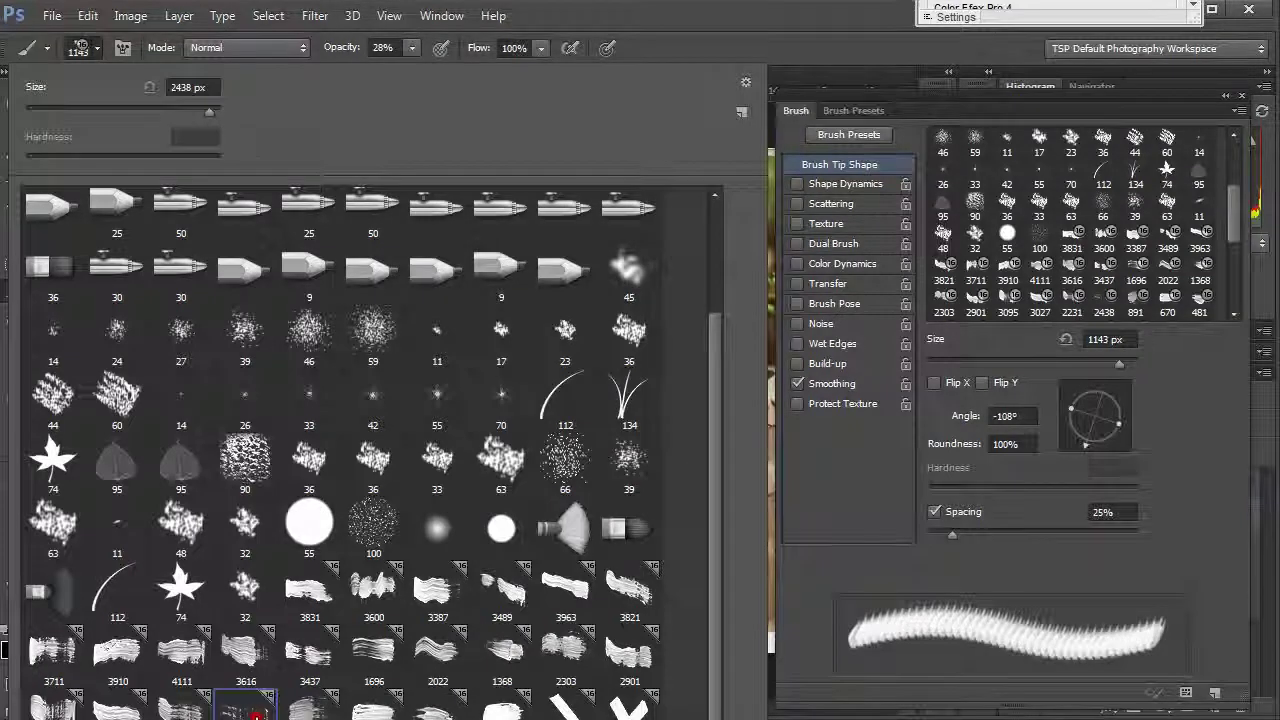
double_click(245, 706)
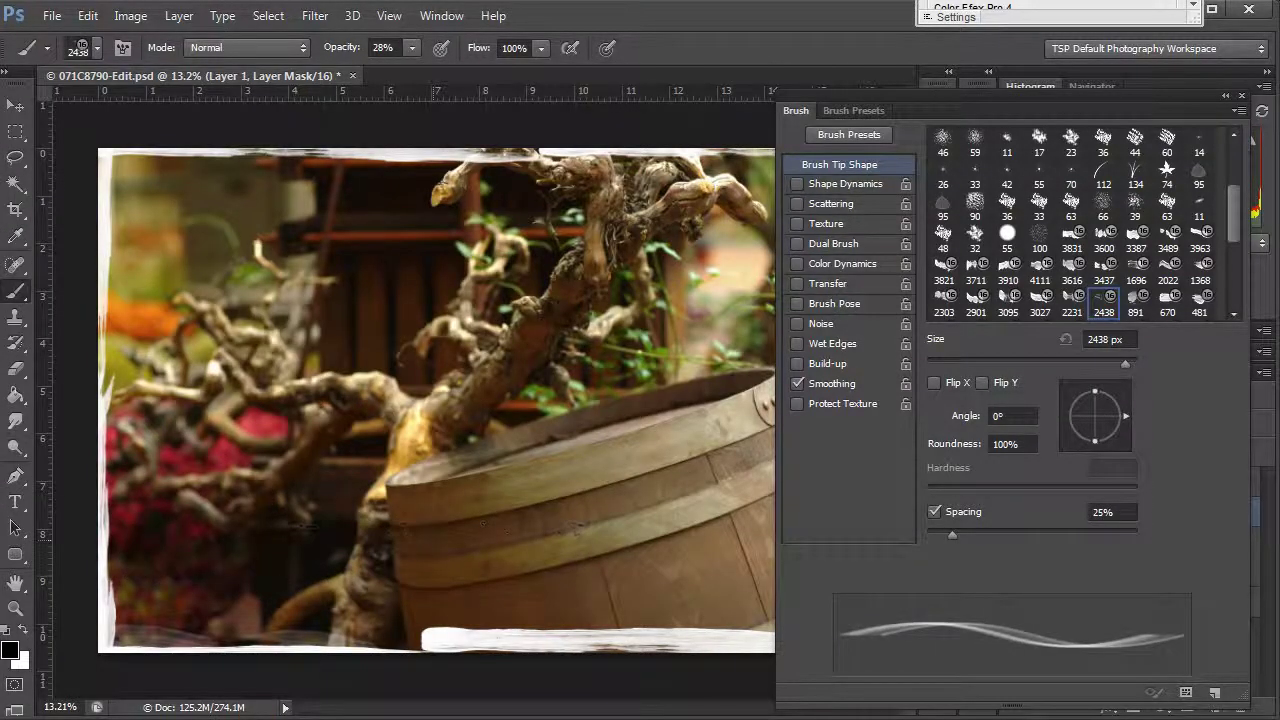
drag(410, 76, 490, 68)
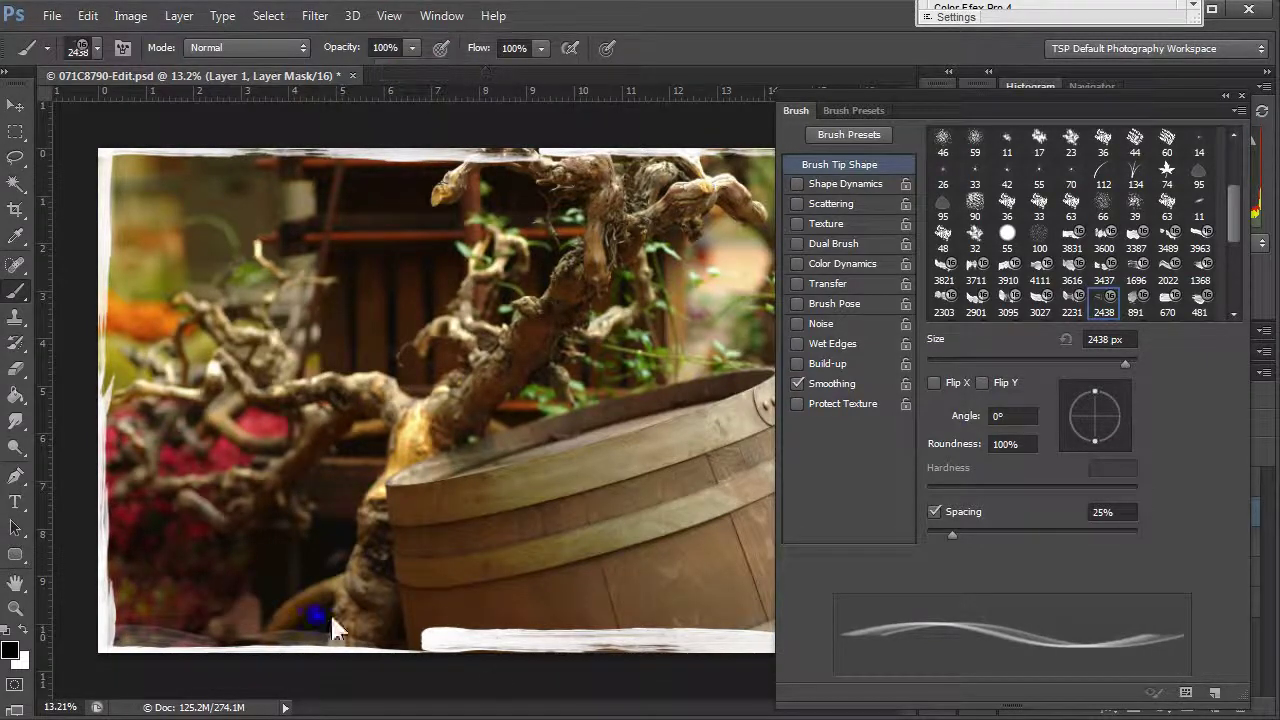
mouse_move(320, 622)
mouse_down()
mouse_move(400, 629)
mouse_move(348, 624)
mouse_up()
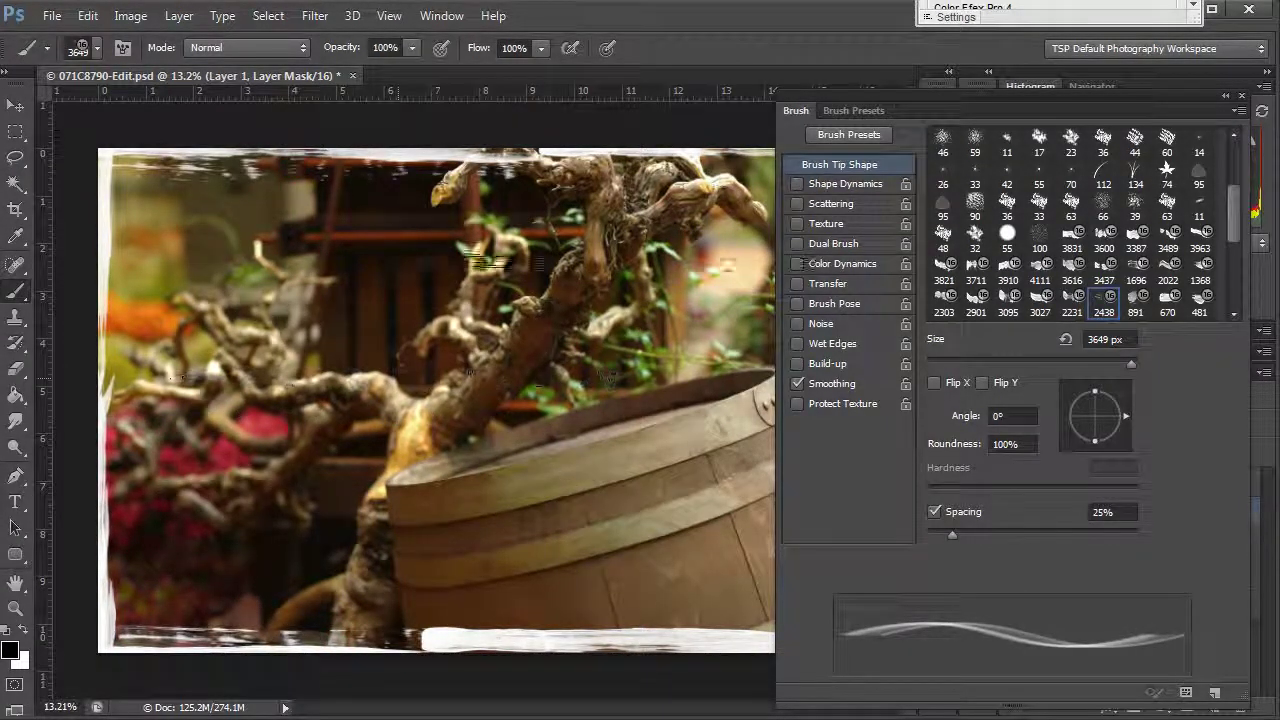
click(1225, 97)
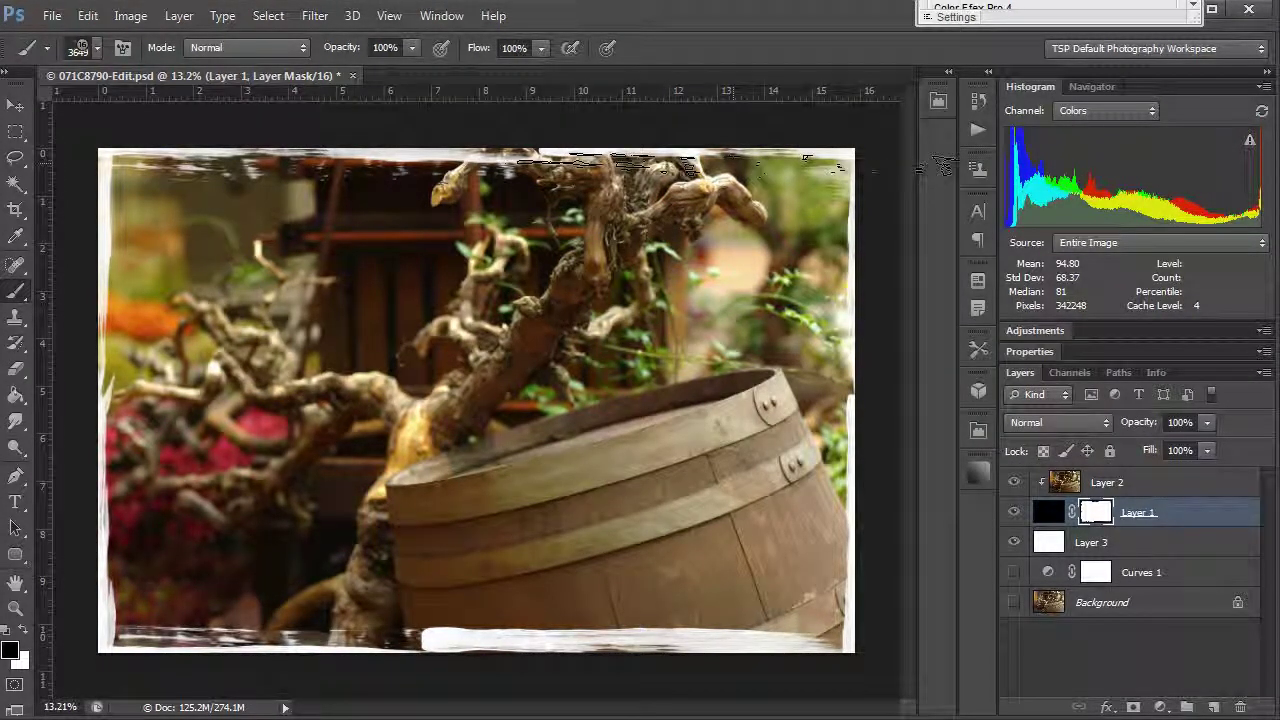
Stamp a streak along the mask's upper edge, and stamp the left edge with the brush at 3714 px and -90°
click(733, 163)
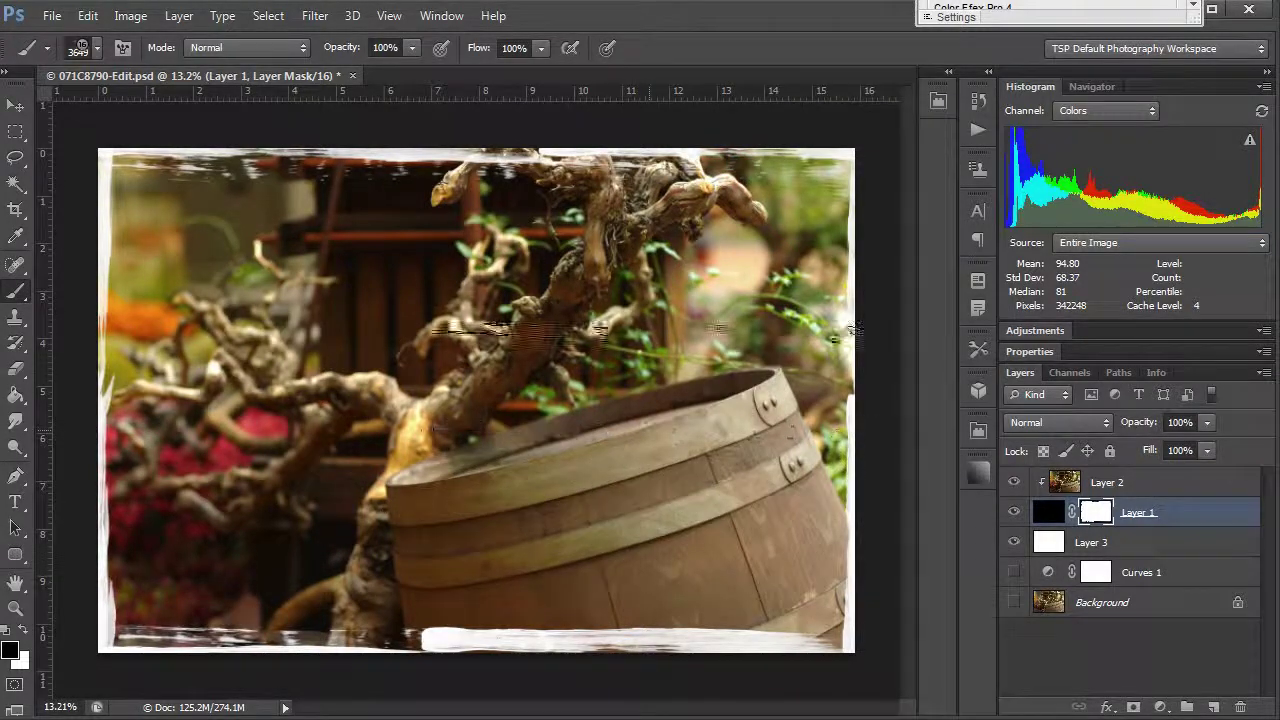
key(F5)
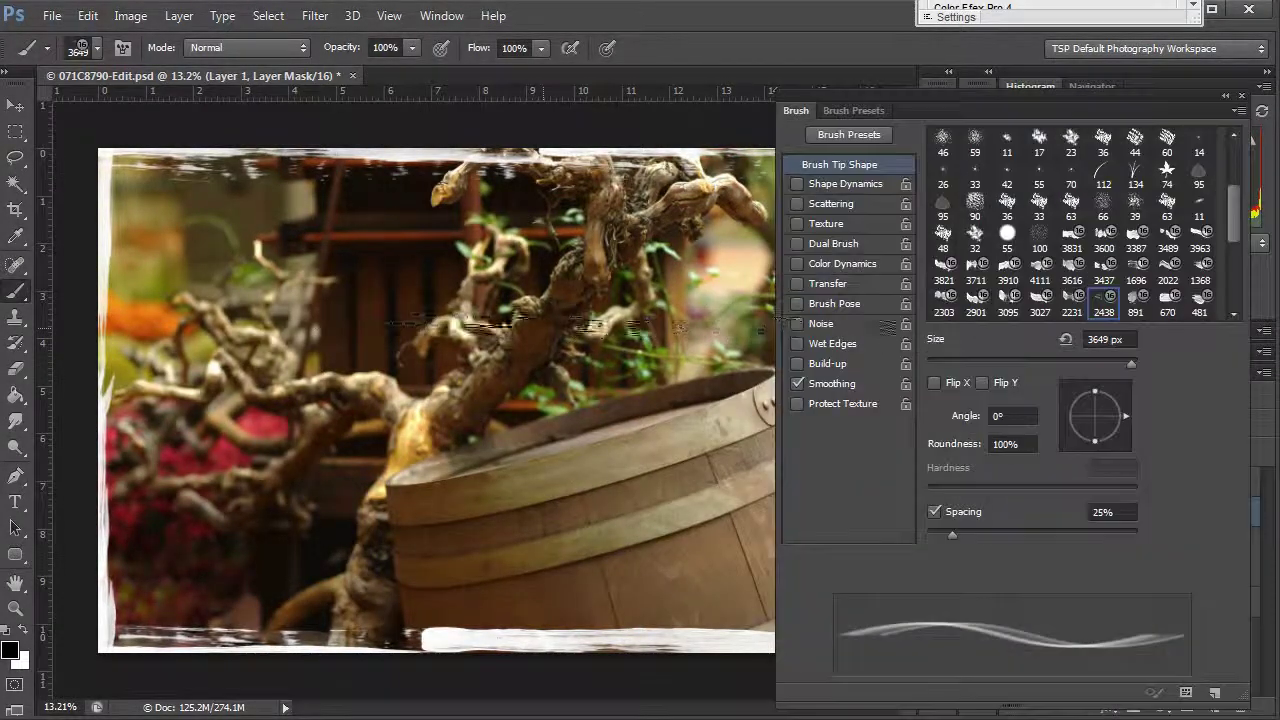
mouse_move(1124, 411)
mouse_down()
mouse_move(1096, 447)
mouse_move(1071, 446)
mouse_up()
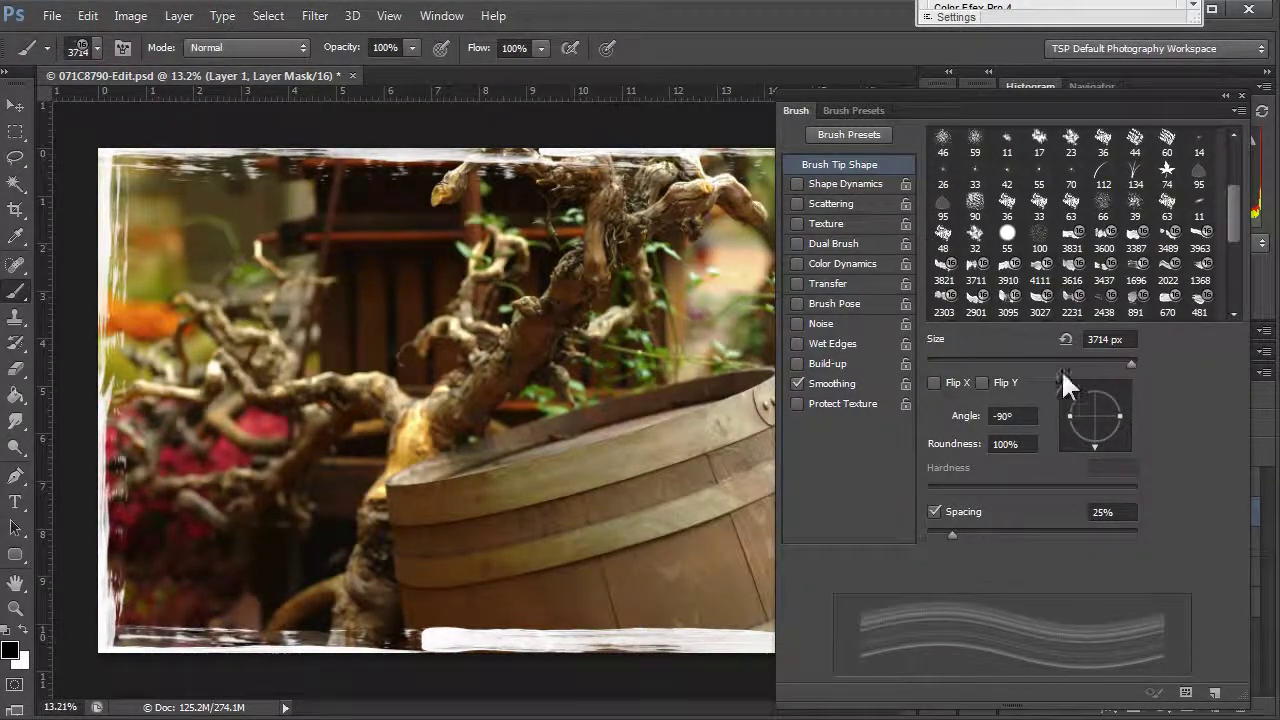
Rotate the brush tip to 90°, enlarge it to 4138 px, and stamp streaks down the mask's right edge
click(1091, 442)
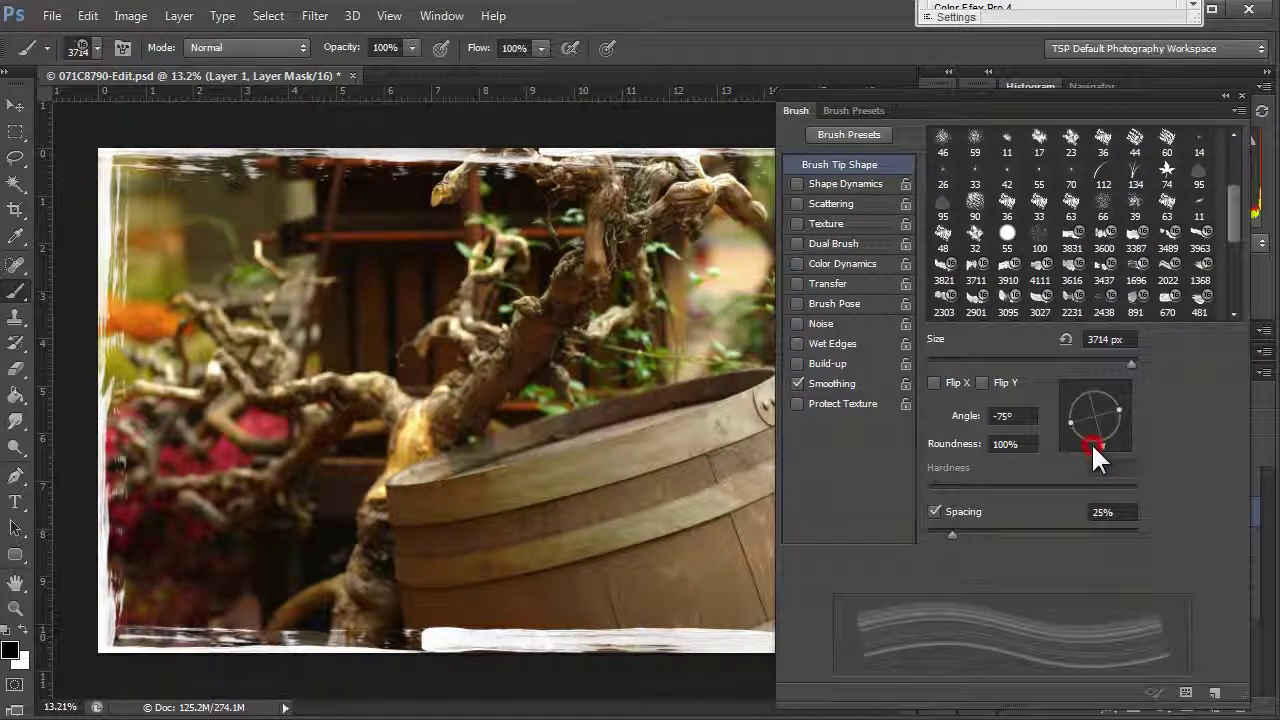
mouse_move(1101, 440)
mouse_down()
mouse_move(1116, 392)
mouse_move(1095, 376)
mouse_up()
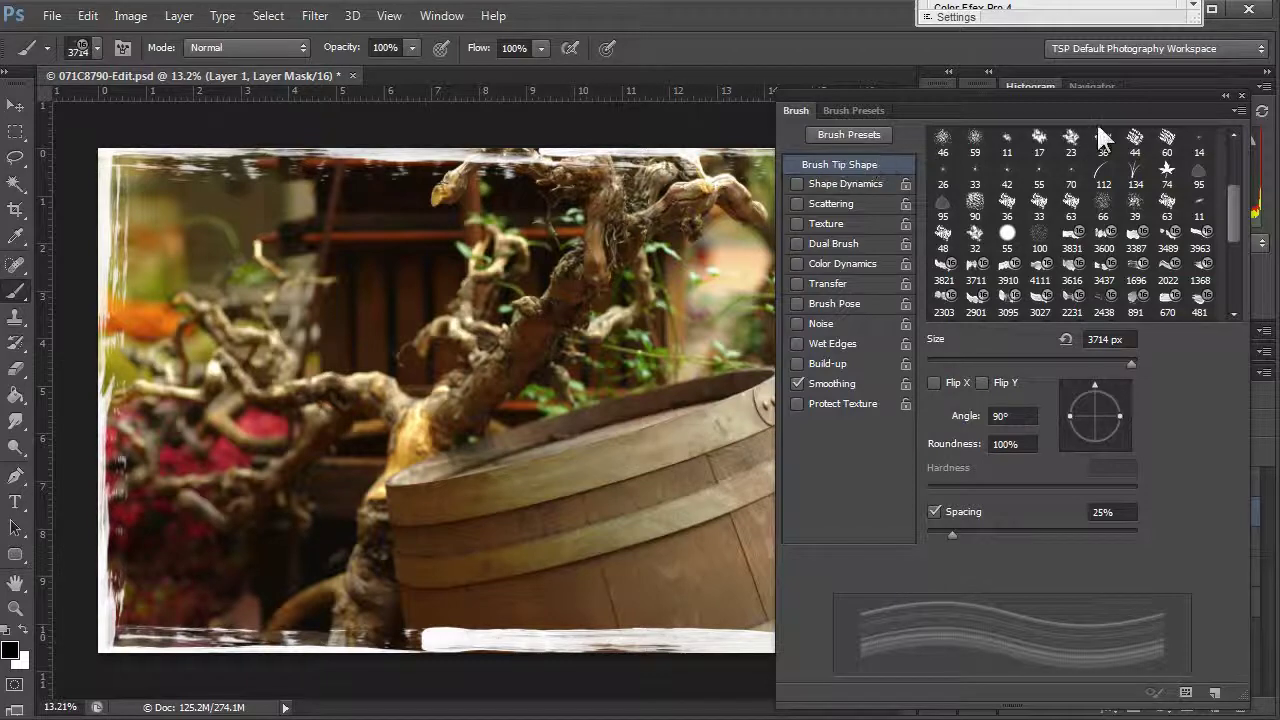
key(F5)
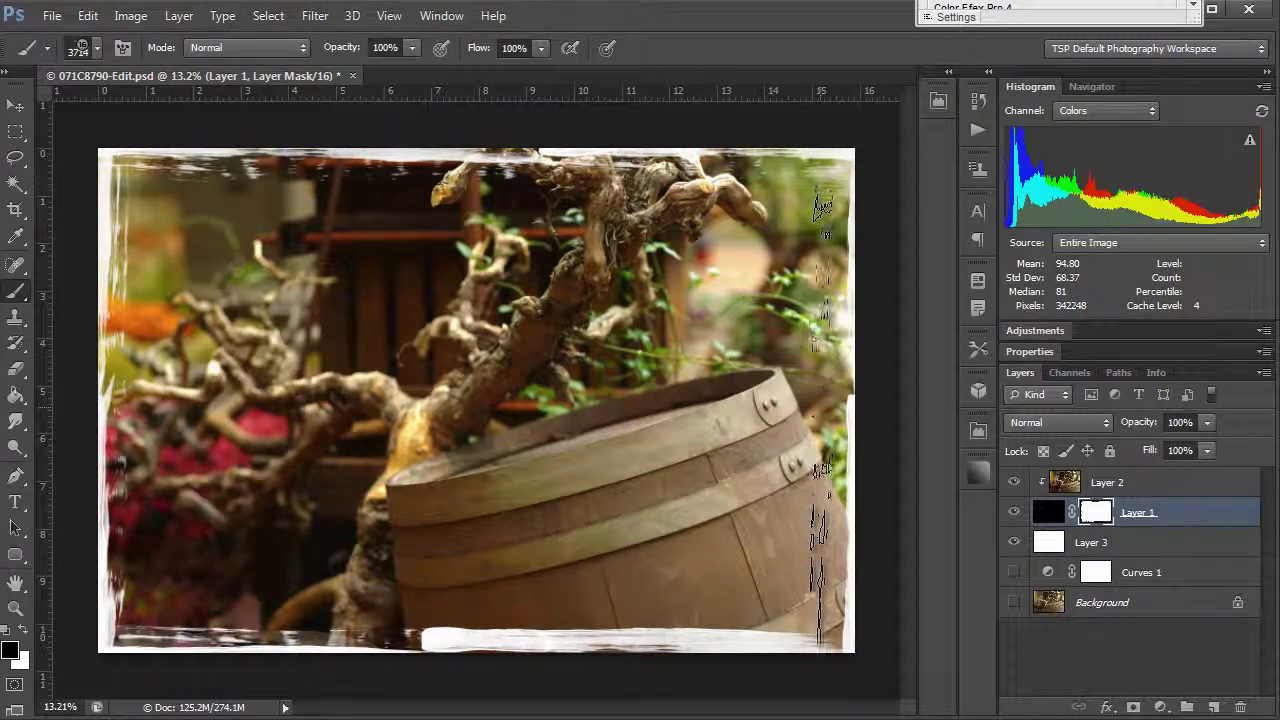
drag(820, 430, 854, 434)
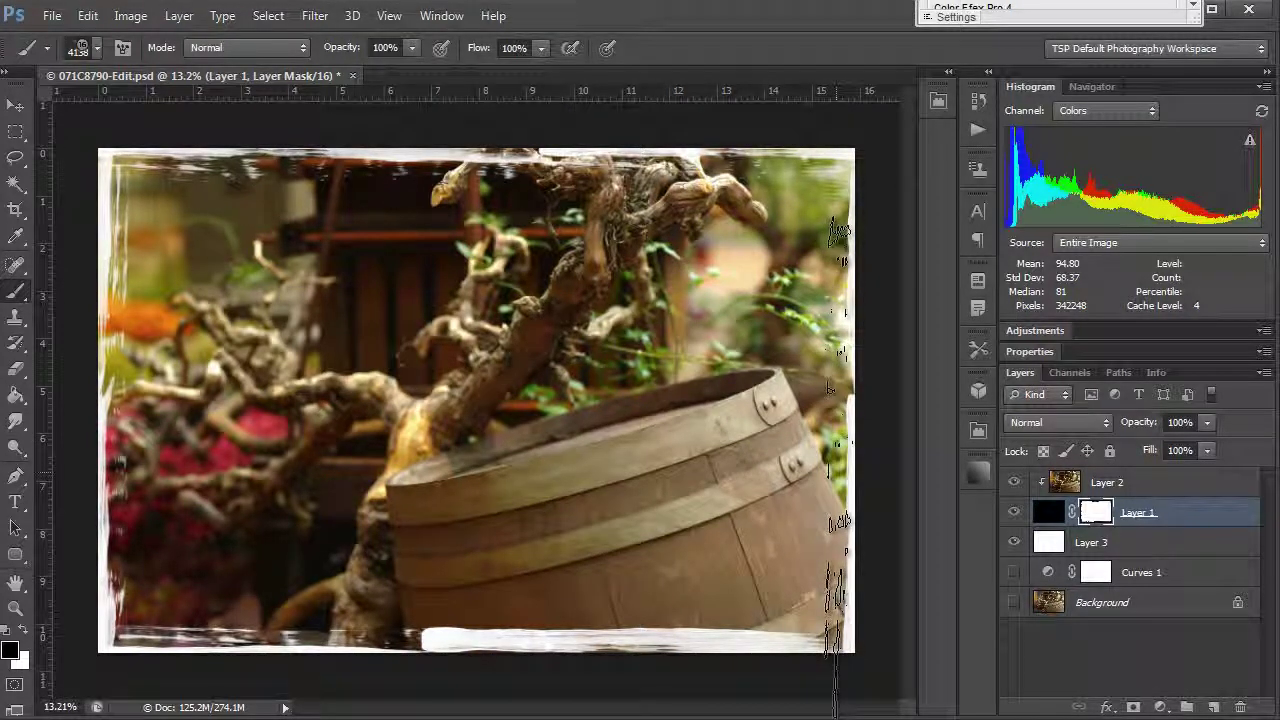
click(836, 475)
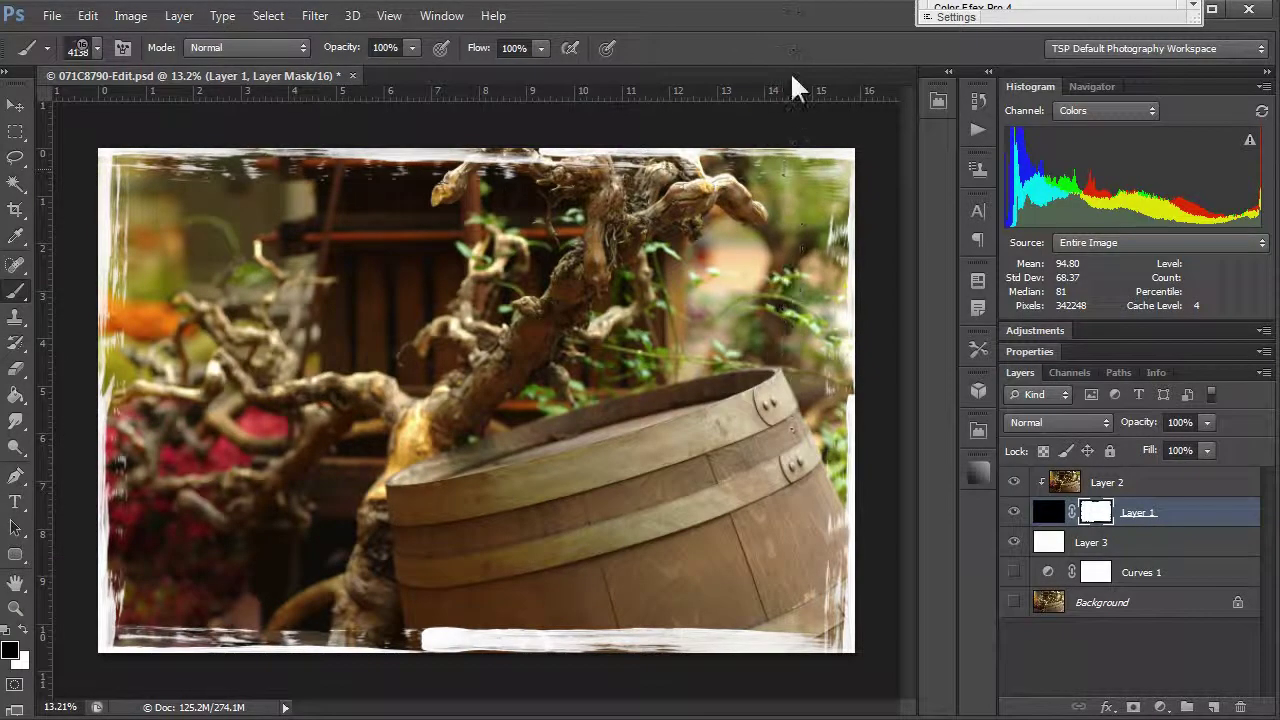
Choose the 2022 px dry brush, lower its opacity to 46%, and stamp a faint stroke at the mask's upper-right corner
click(70, 47)
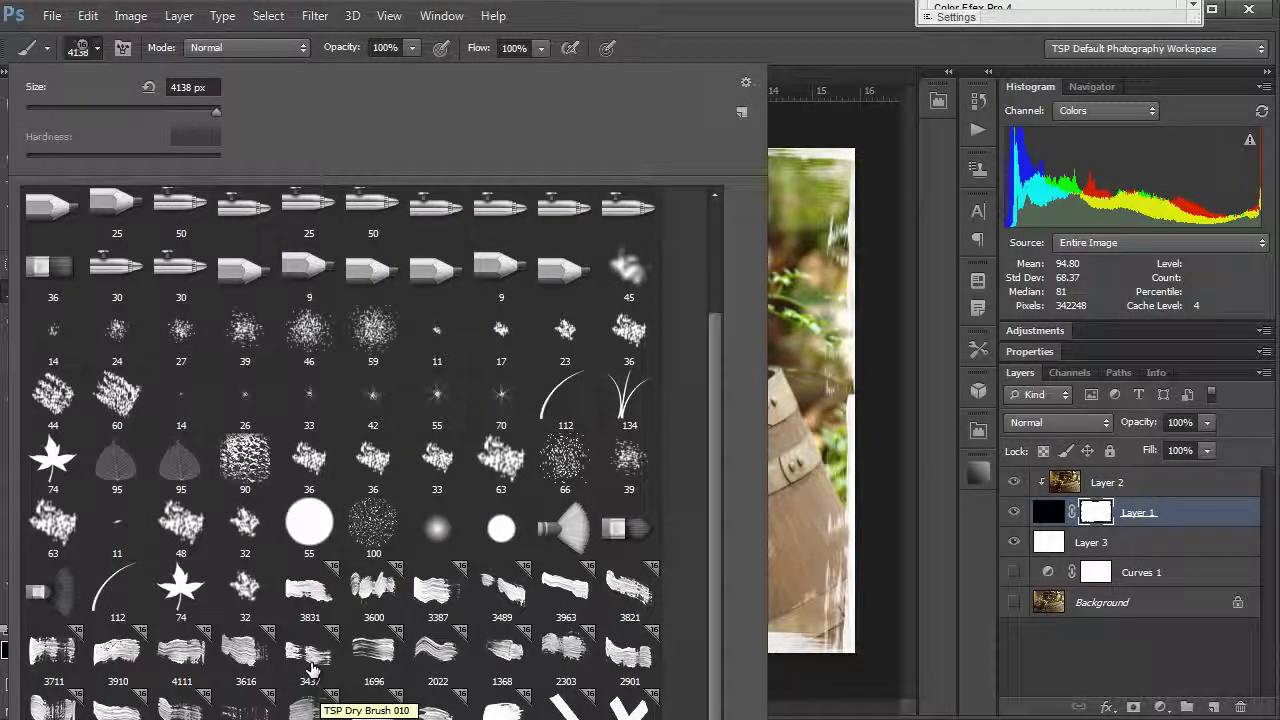
double_click(437, 652)
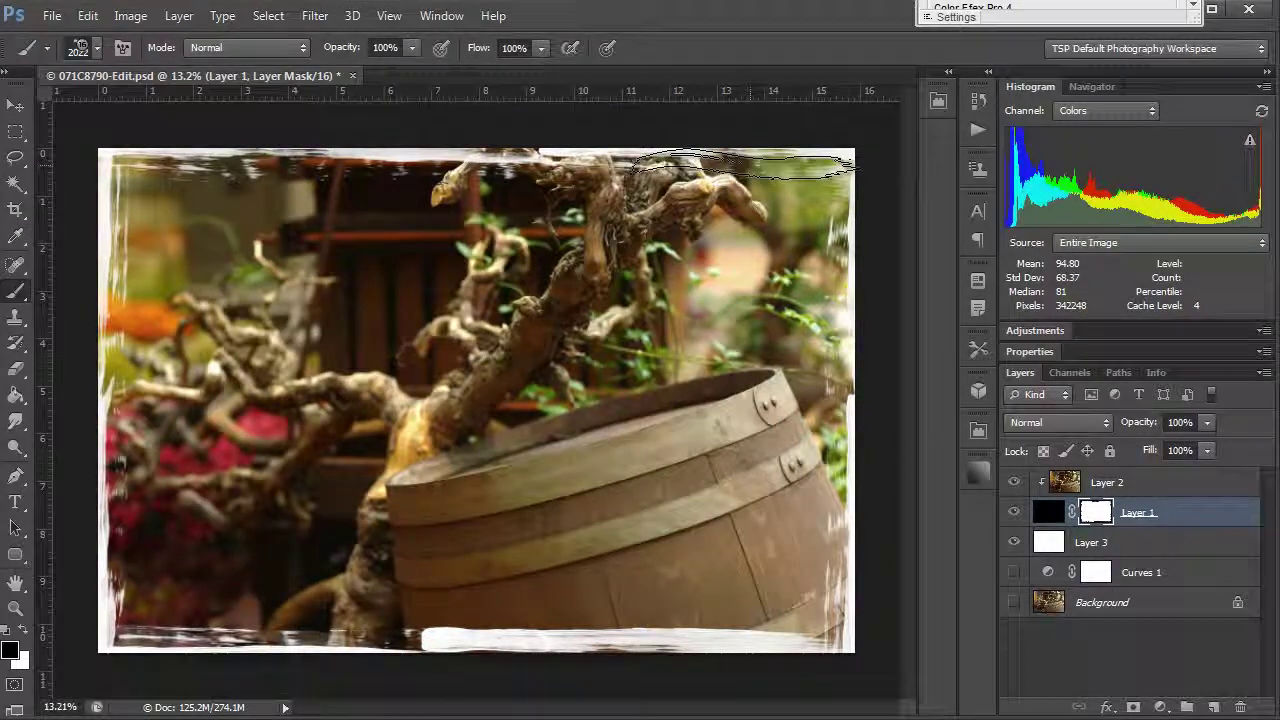
click(411, 47)
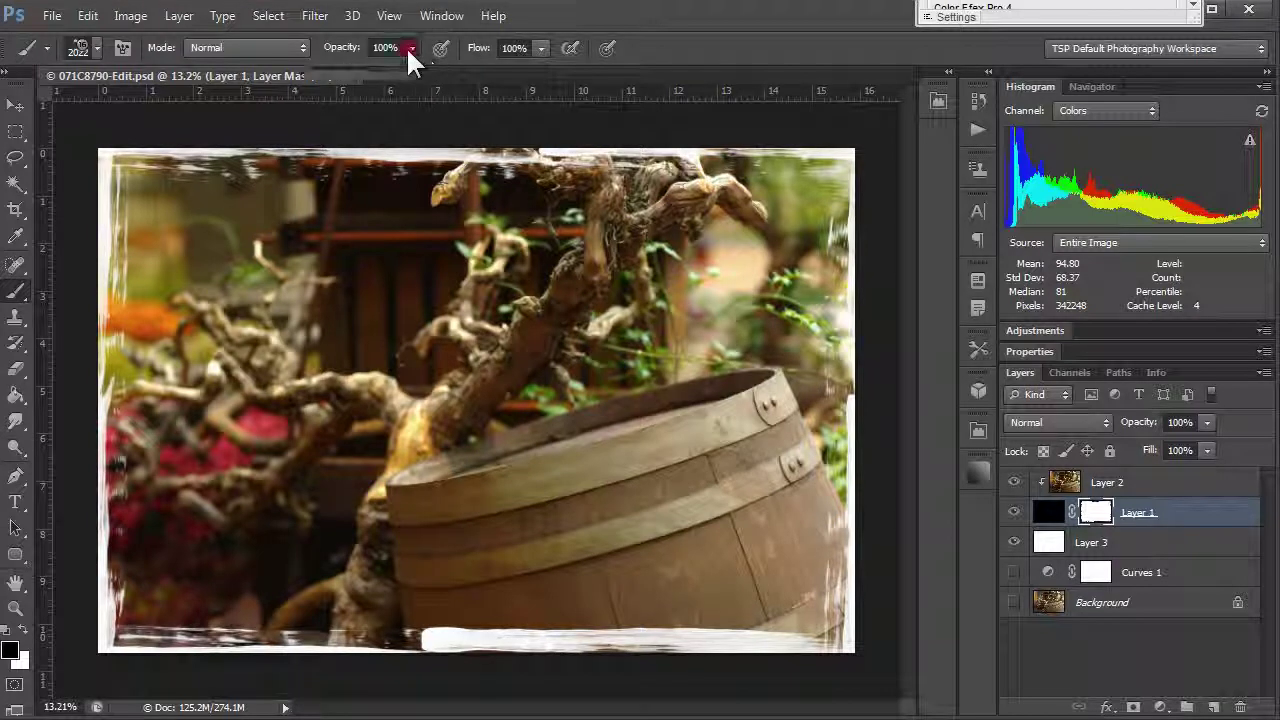
click(357, 69)
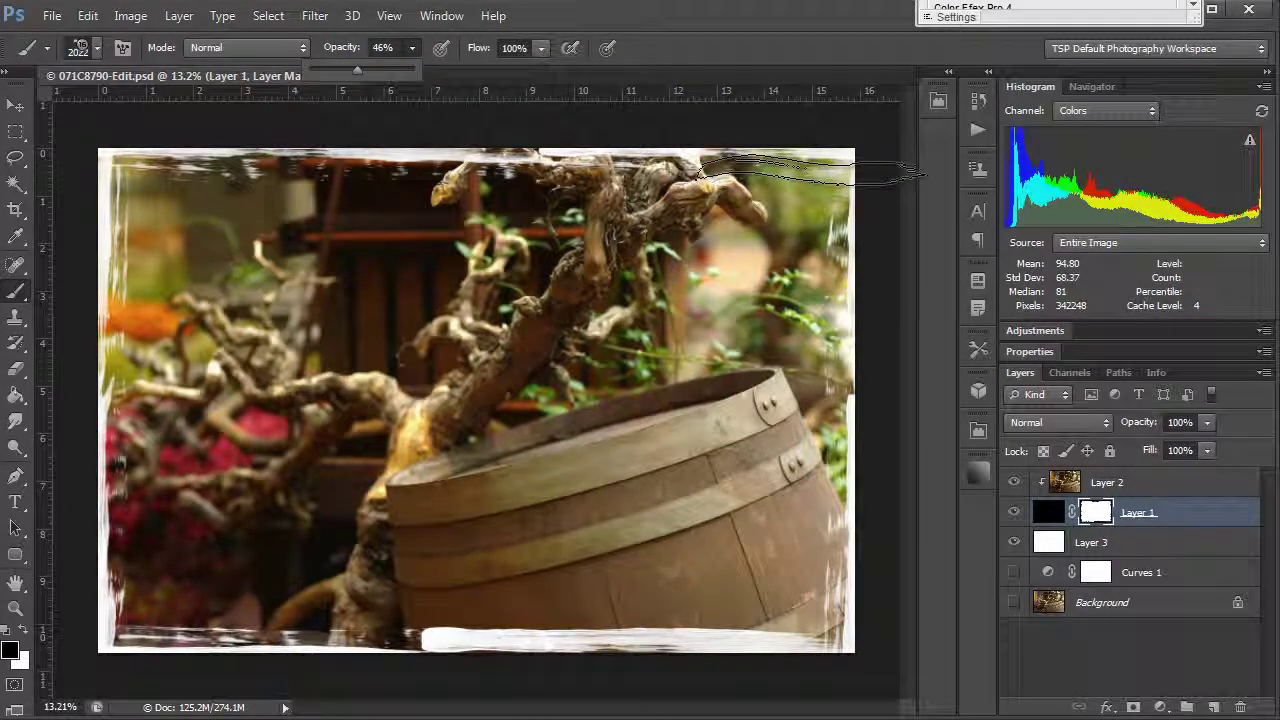
click(812, 172)
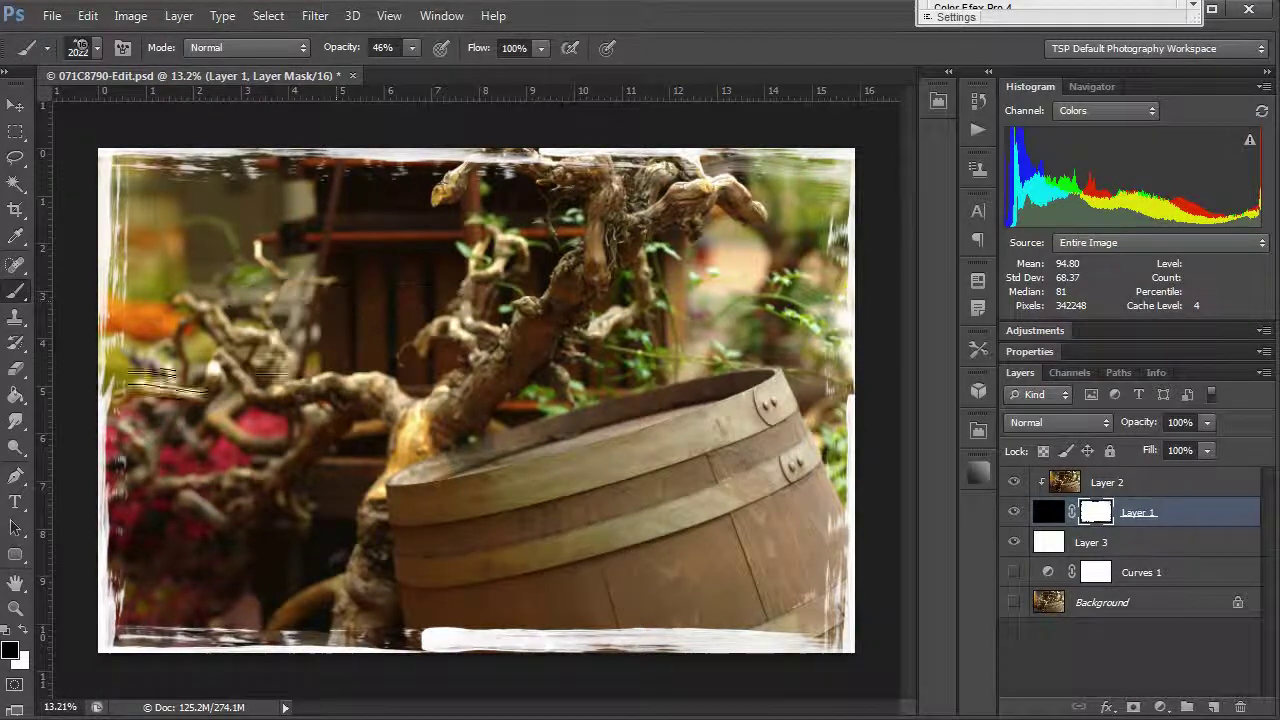
Rotate the brush tip to 180°, enlarge it to 2636 px, and stamp strokes along the mask's lower-left edge
drag(175, 645, 318, 638)
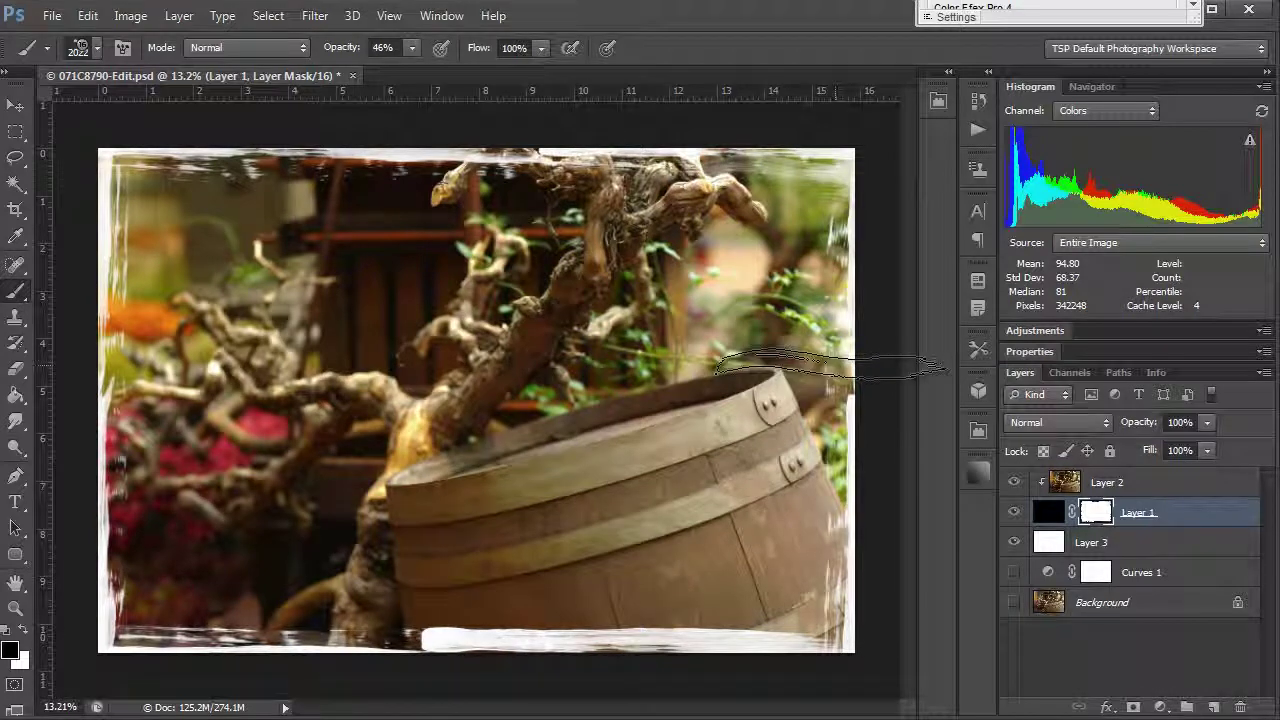
key(F5)
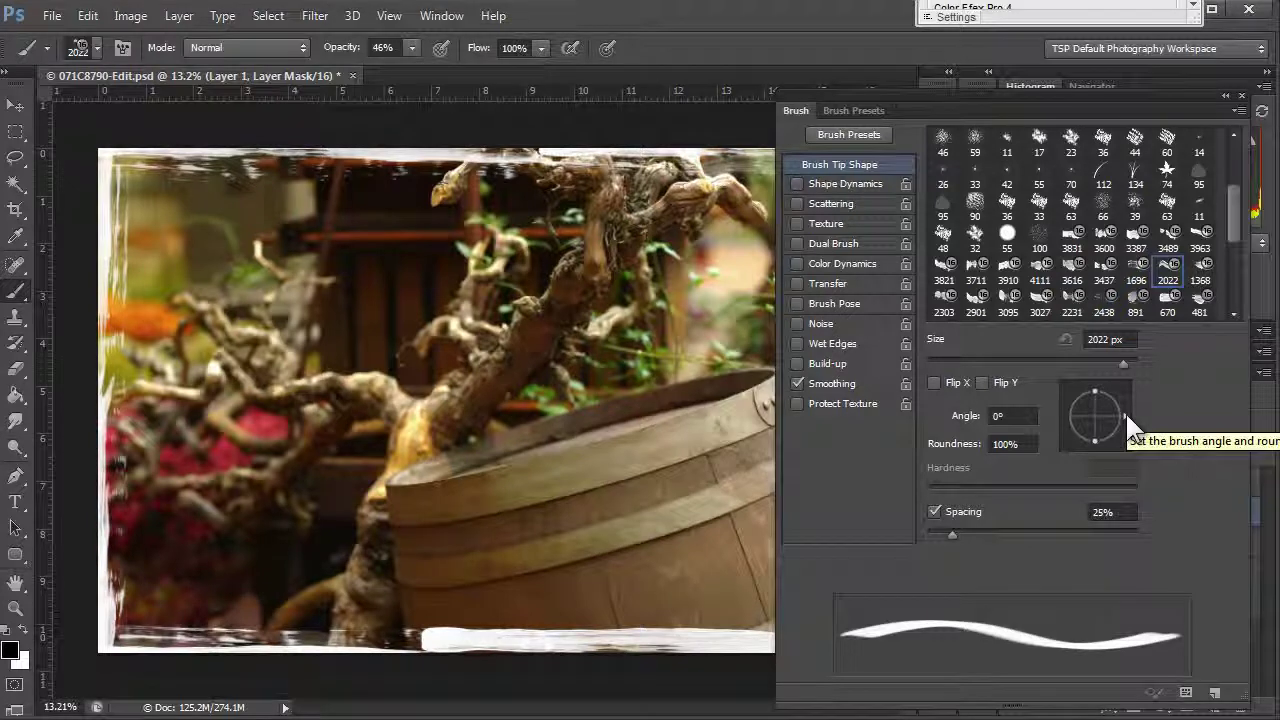
mouse_move(1126, 414)
mouse_down()
mouse_move(1107, 388)
mouse_move(1066, 412)
mouse_up()
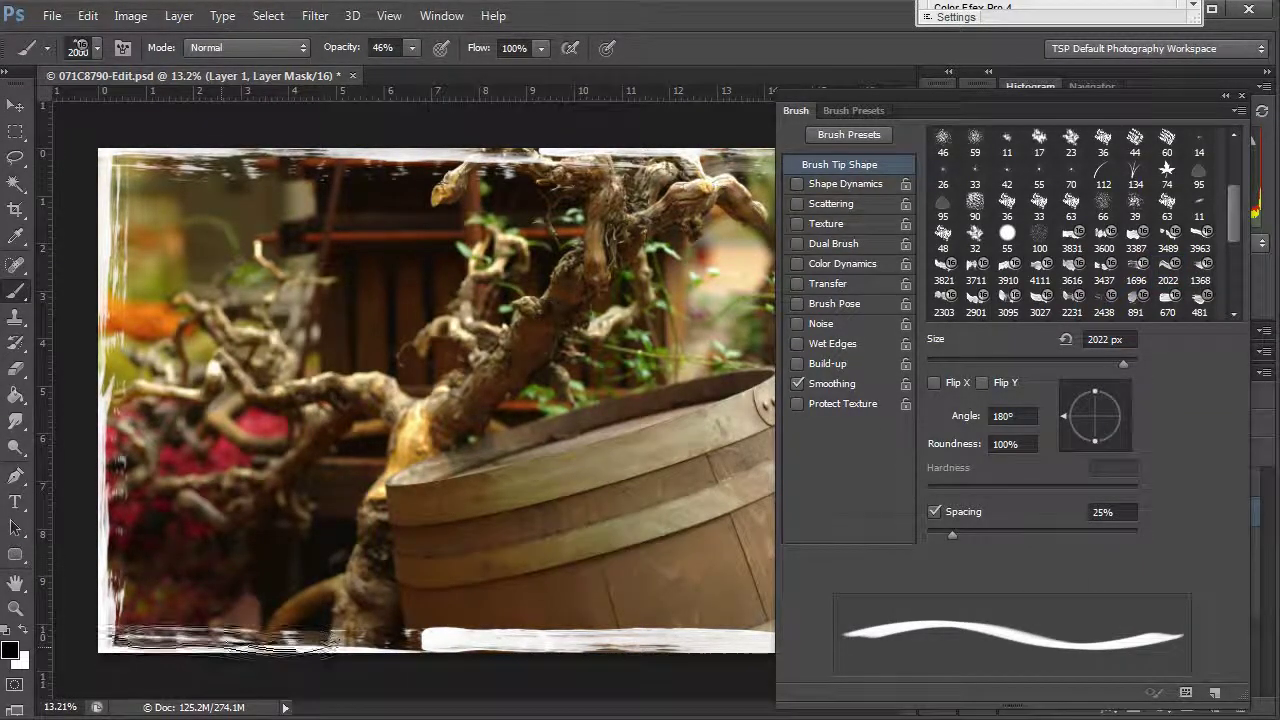
drag(240, 640, 300, 628)
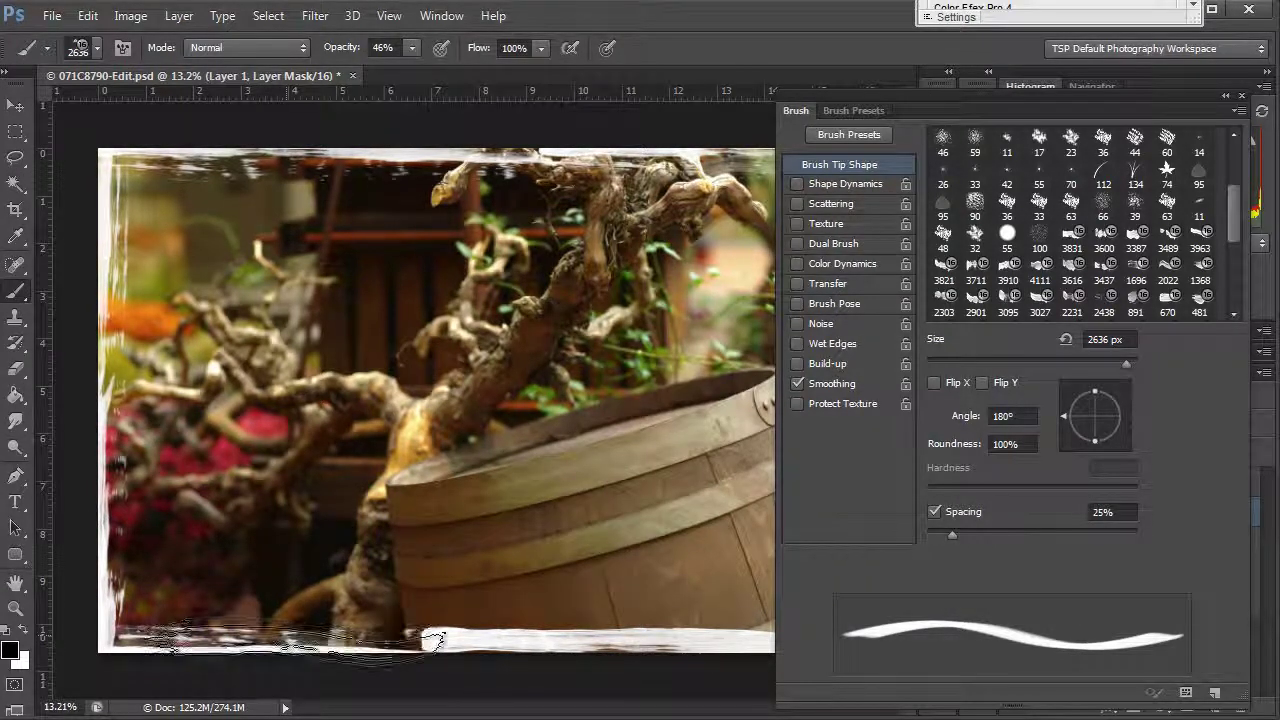
drag(270, 647, 200, 655)
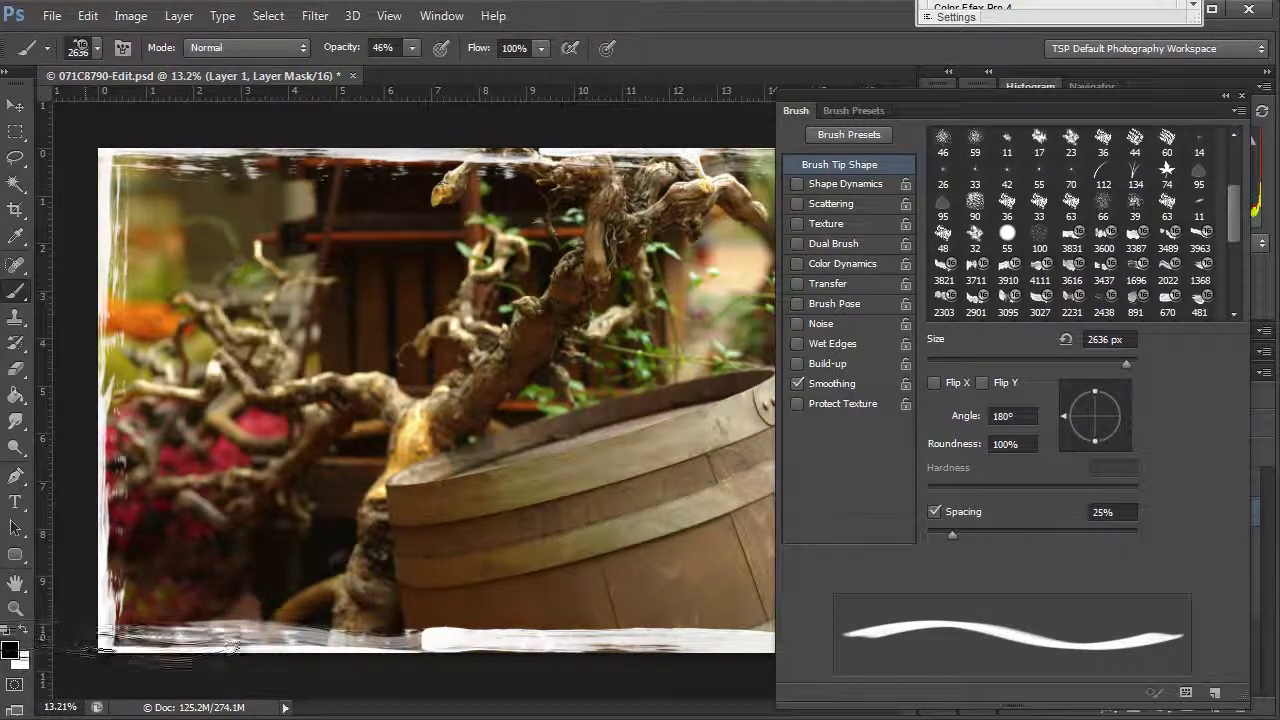
Reduce the brush to 1667 px and stamp a faint stroke at the mask's upper-left corner
mouse_move(245, 618)
mouse_down()
mouse_move(250, 605)
mouse_move(175, 612)
mouse_move(140, 640)
mouse_up()
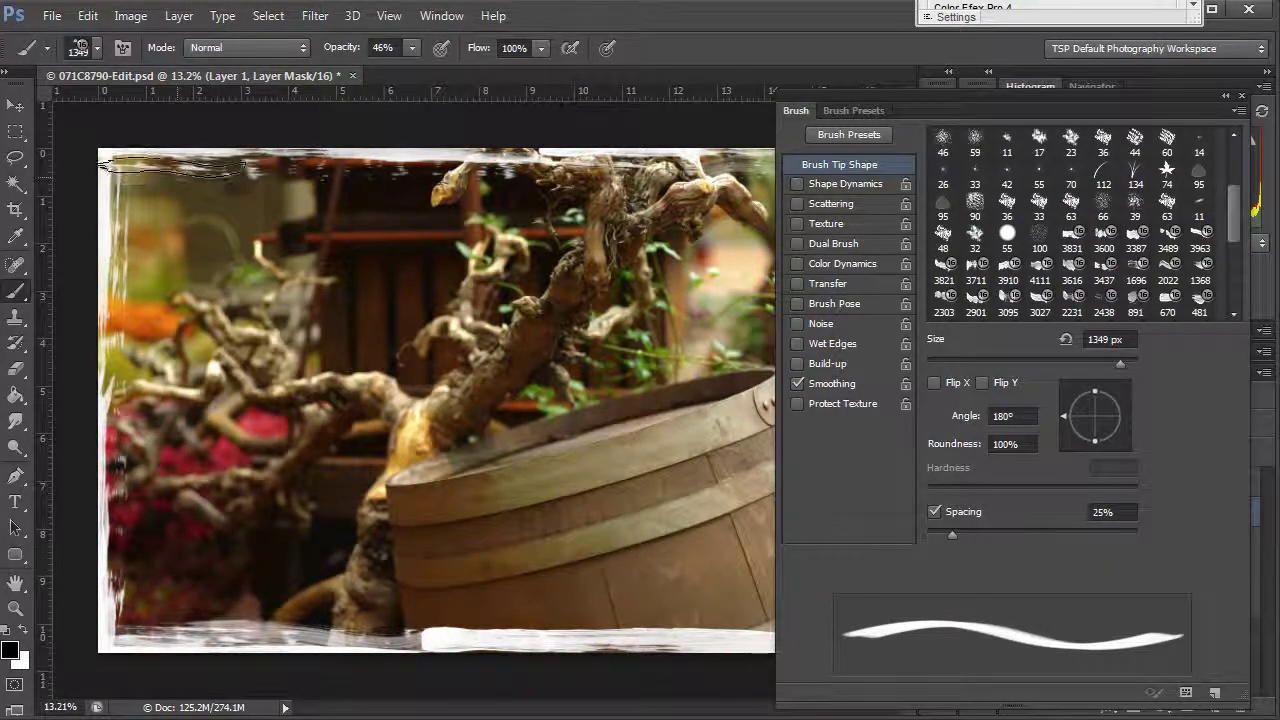
drag(167, 190, 167, 190)
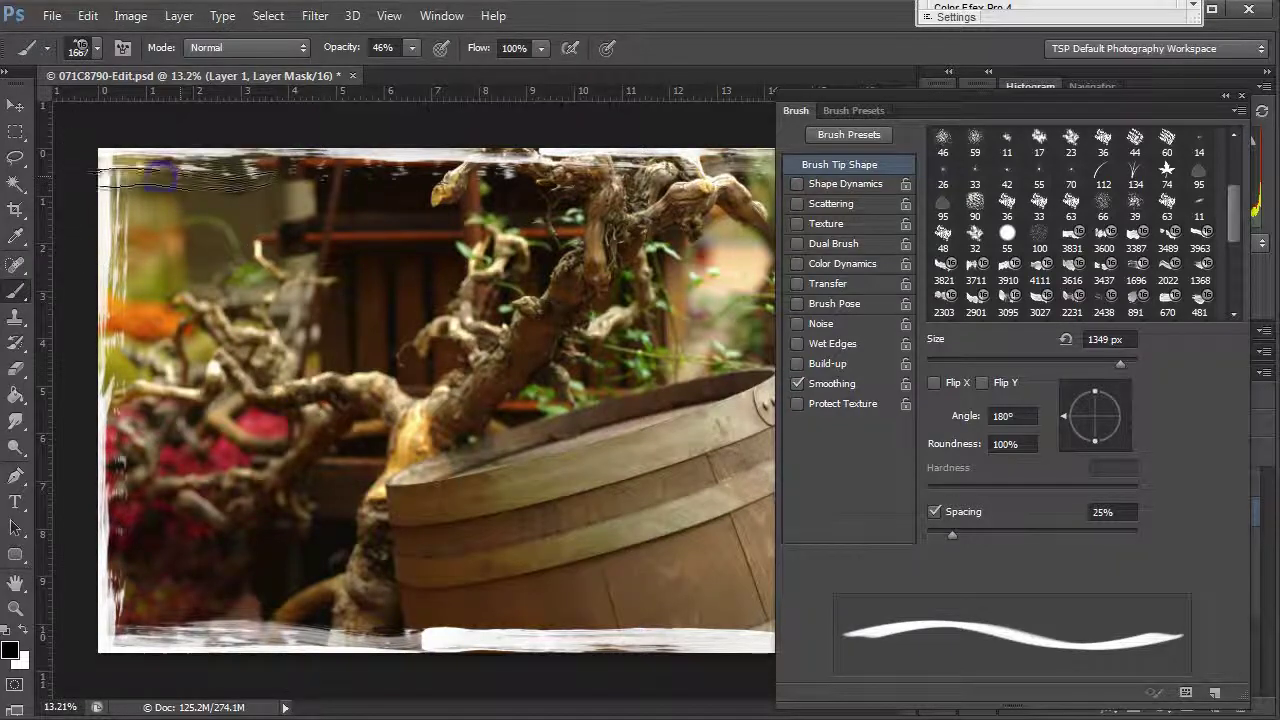
key(bracketright)
key(bracketright)
click(163, 164)
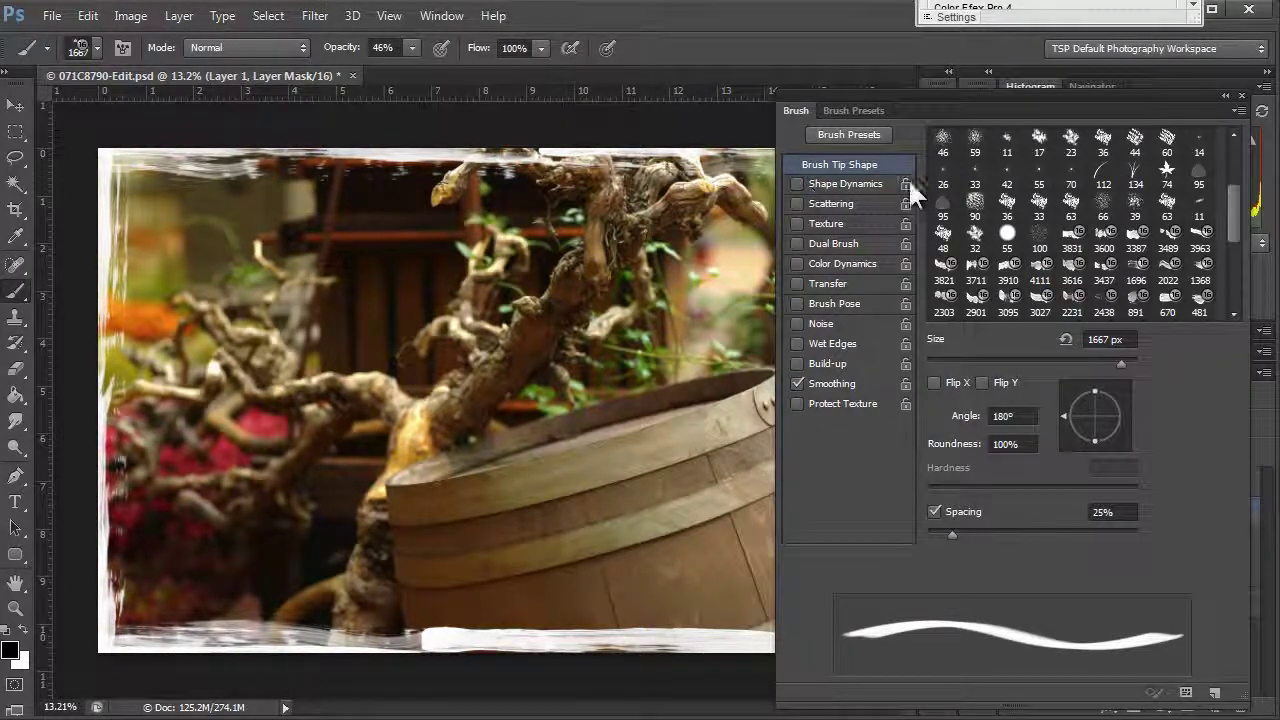
key(F5)
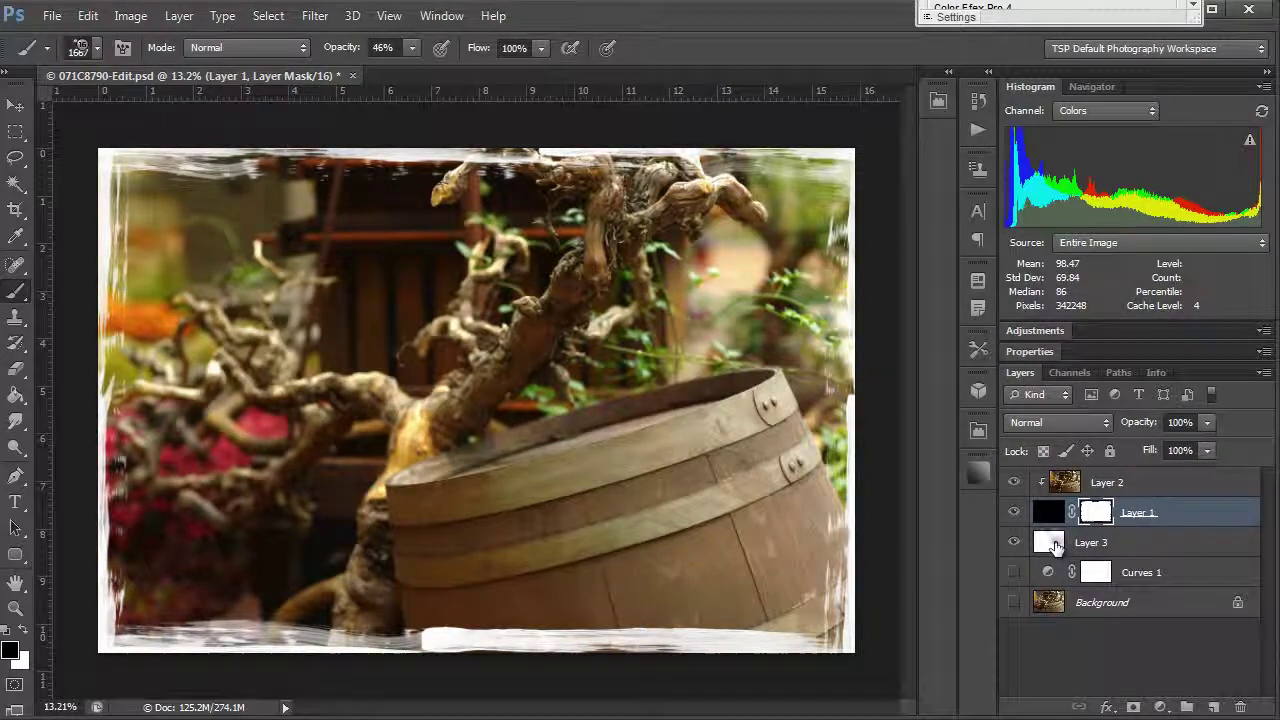
Select Layer 3 and set the foreground color to an orange sampled from the flowers at the photo's left side
click(1052, 543)
double_click(1052, 543)
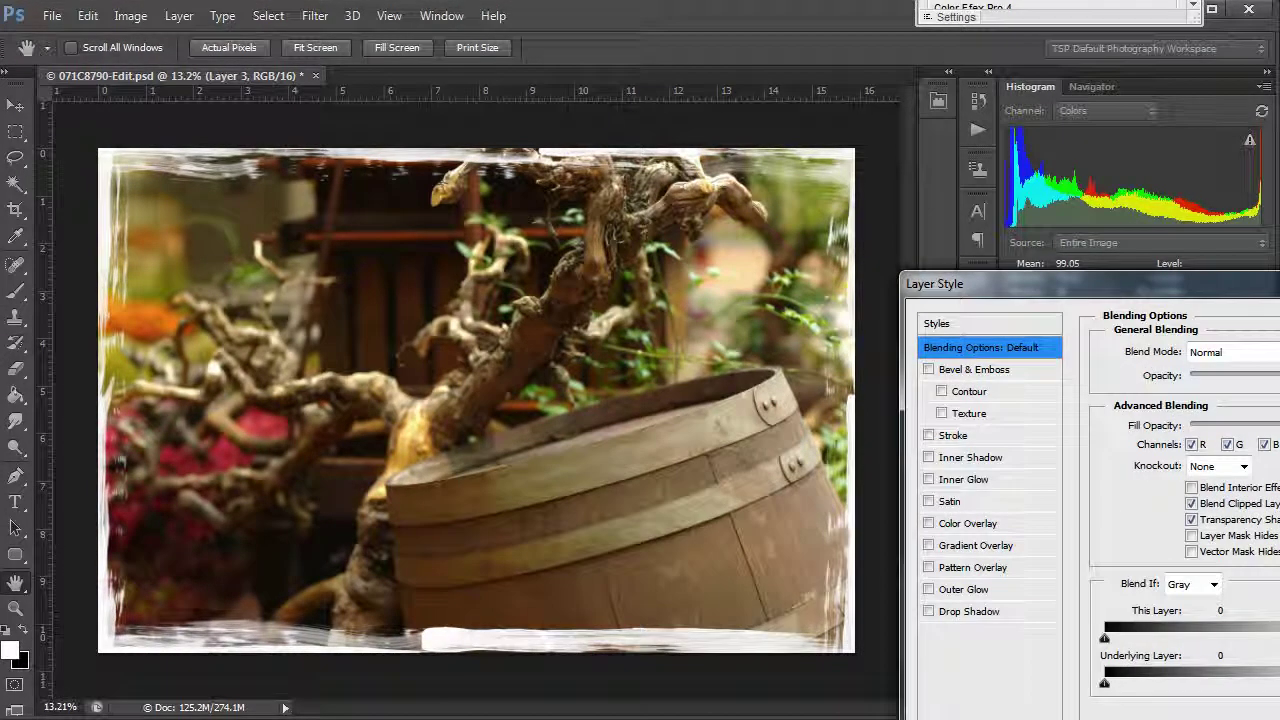
key(Escape)
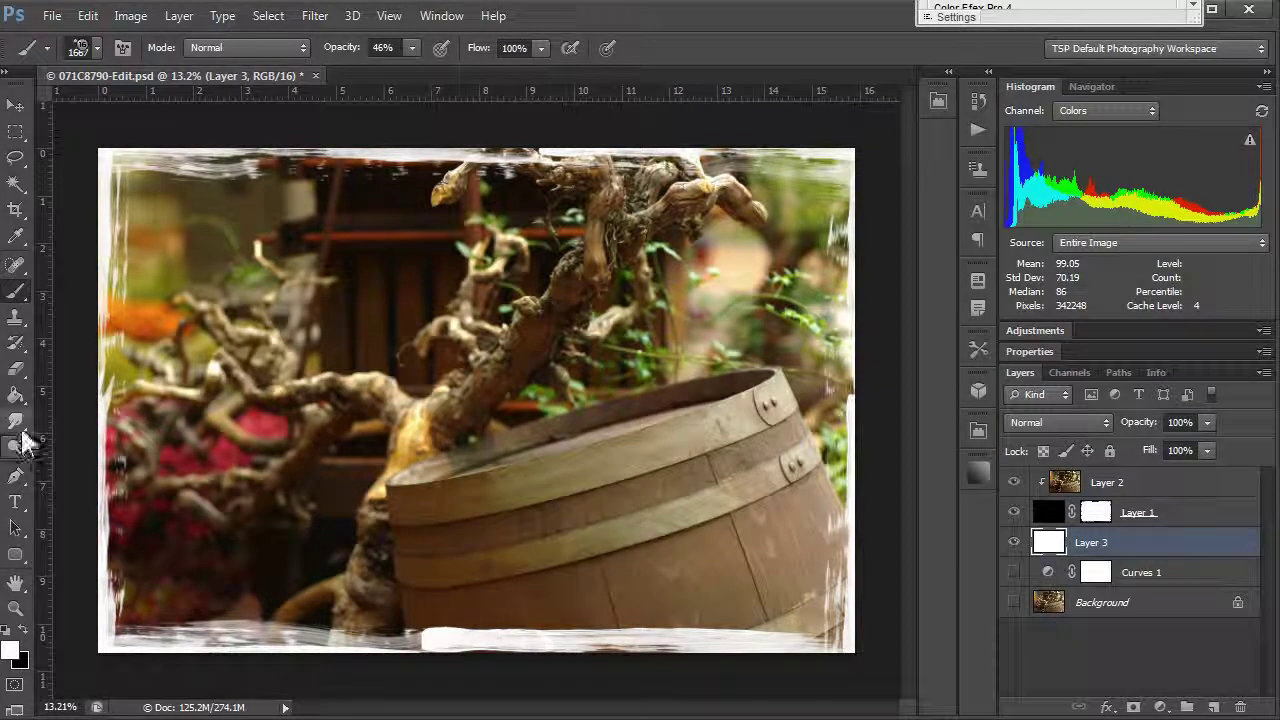
click(10, 650)
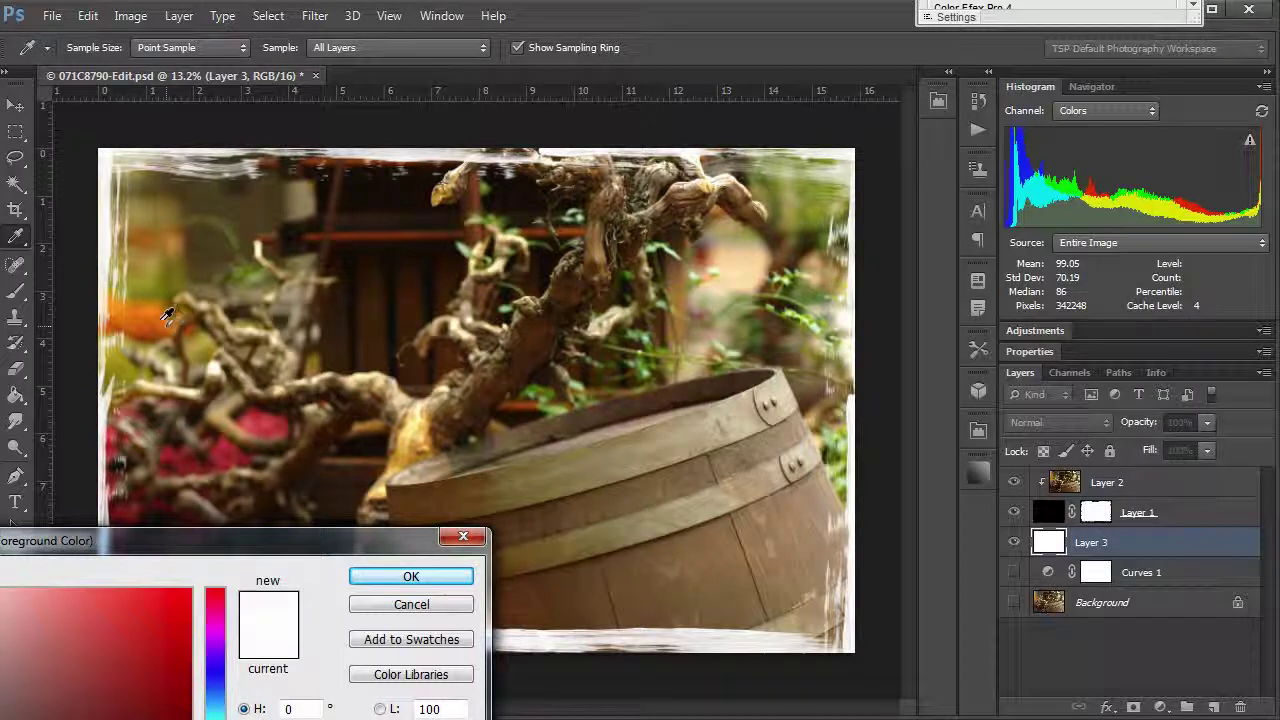
drag(170, 316, 158, 310)
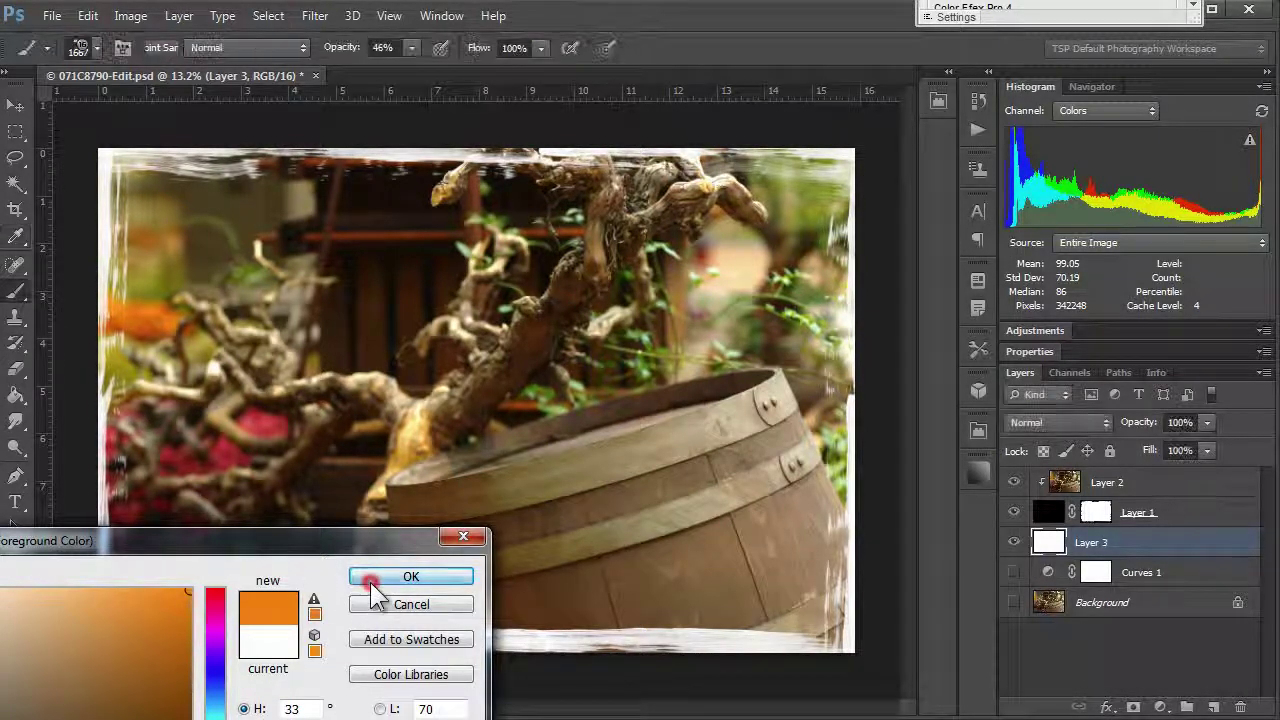
click(373, 577)
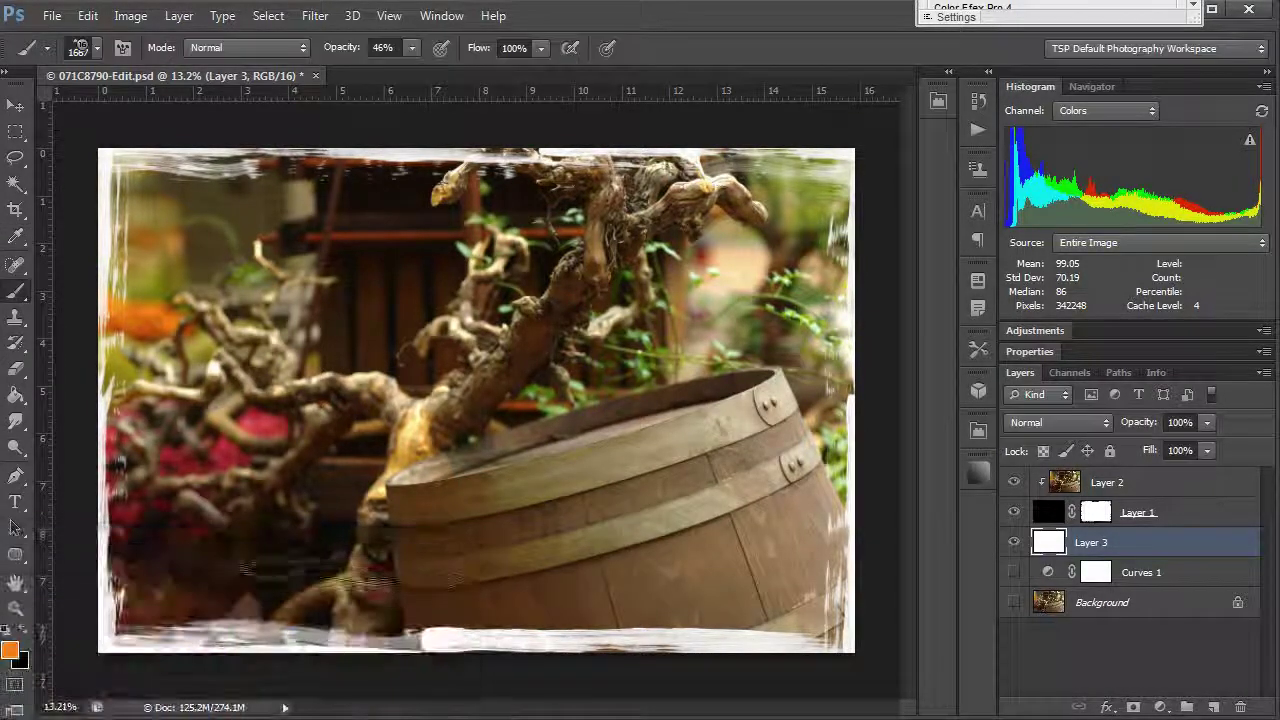
Fill Layer 3 with the orange foreground color using the Paint Bucket tool
click(14, 422)
click(15, 395)
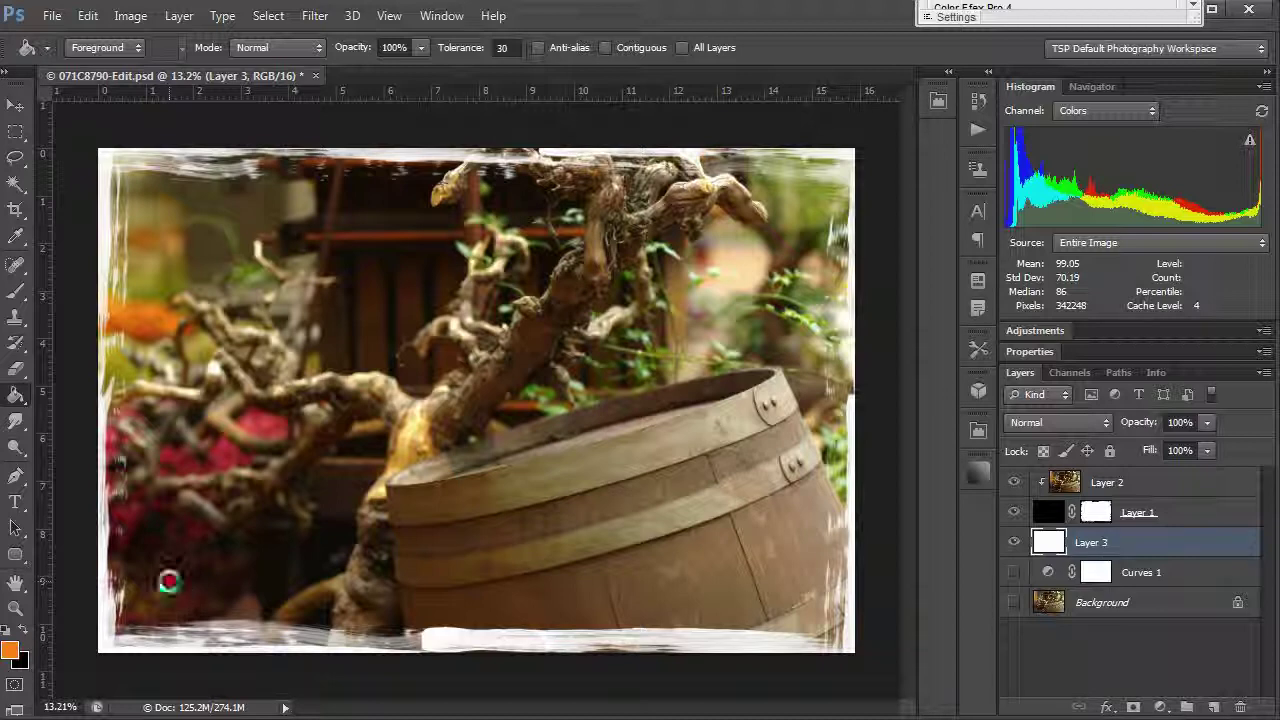
click(171, 588)
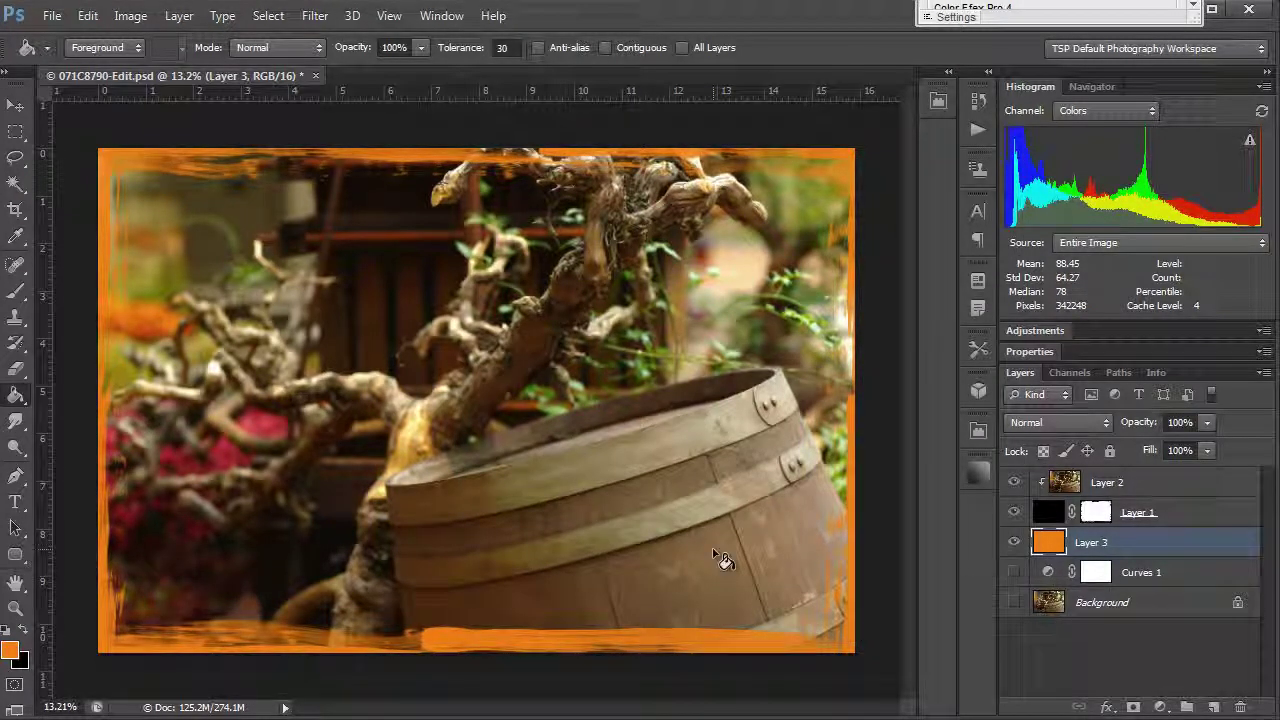
Examine the orange brushed border up close at the photo's upper-right and lower-left corners, and return to the whole image
key(z)
mouse_move(537, 512)
mouse_down()
mouse_move(636, 507)
mouse_move(666, 563)
mouse_up()
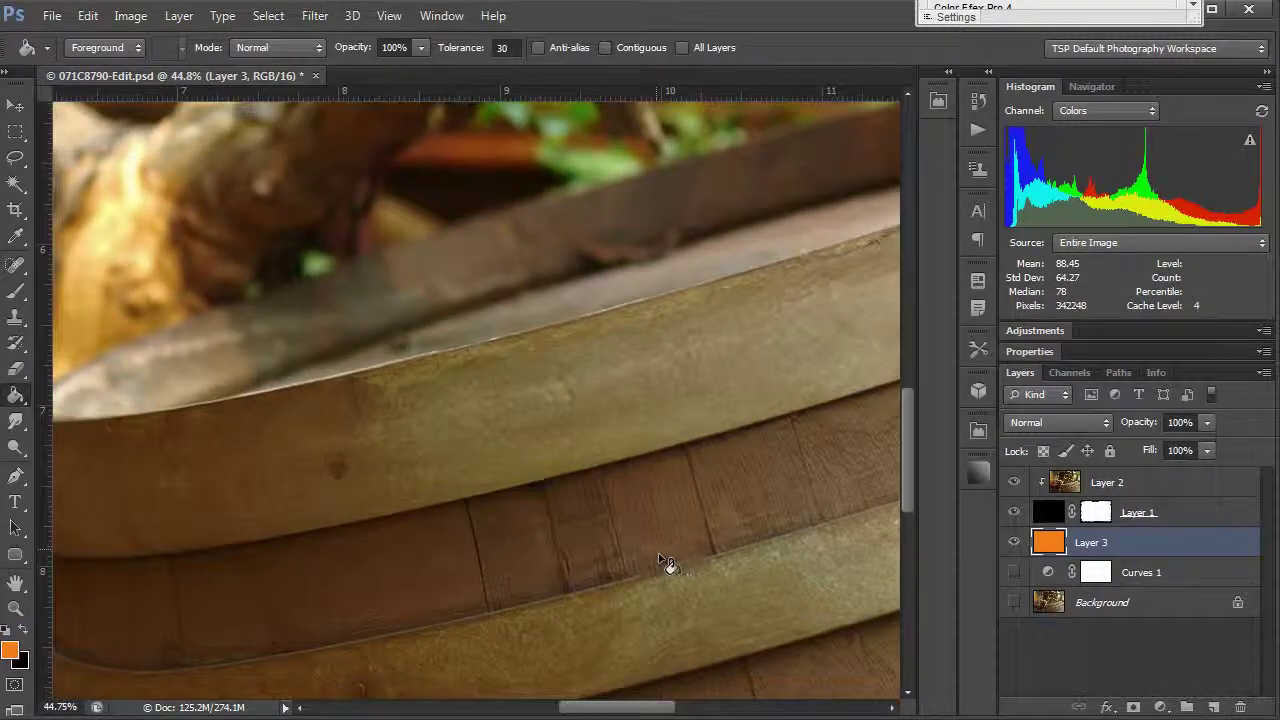
scroll(591, 409, down, 5)
mouse_move(609, 494)
mouse_down()
mouse_move(556, 541)
mouse_move(623, 534)
mouse_move(423, 426)
mouse_move(560, 466)
mouse_move(473, 485)
mouse_move(531, 551)
mouse_move(560, 491)
mouse_move(600, 560)
mouse_move(575, 620)
mouse_up()
drag(545, 330, 580, 563)
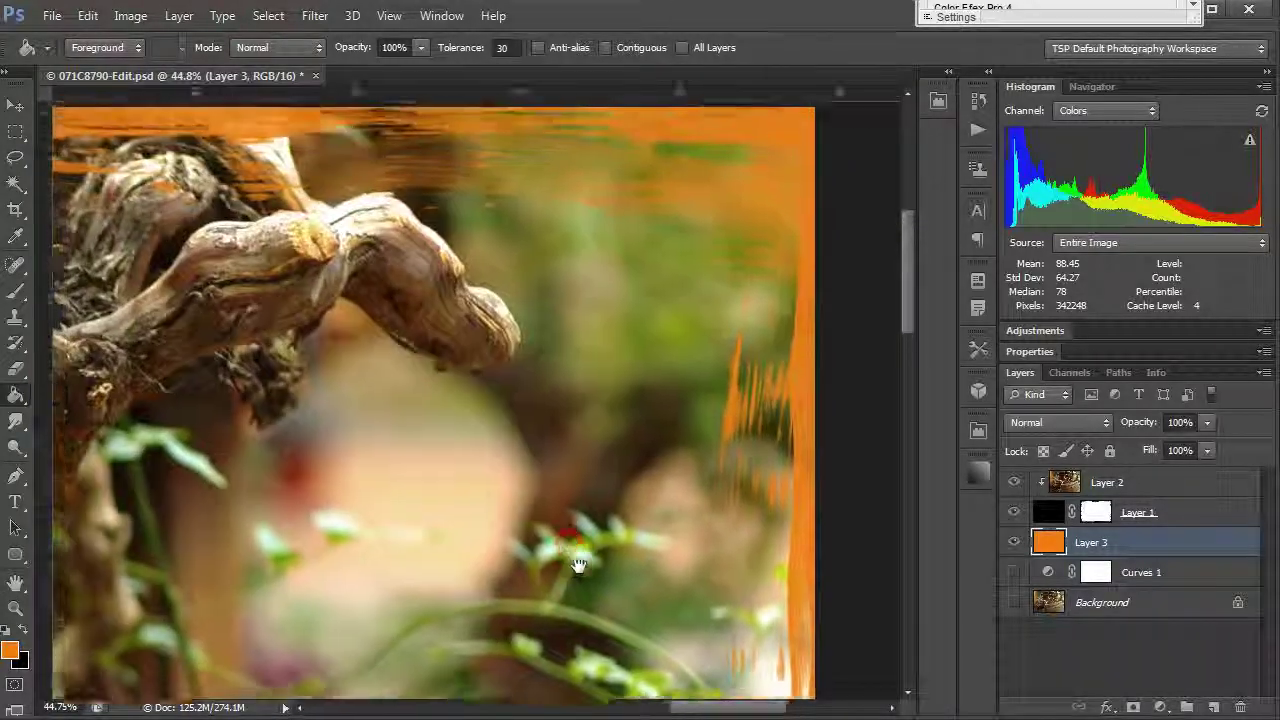
drag(350, 345, 463, 611)
drag(330, 660, 610, 520)
drag(377, 615, 451, 509)
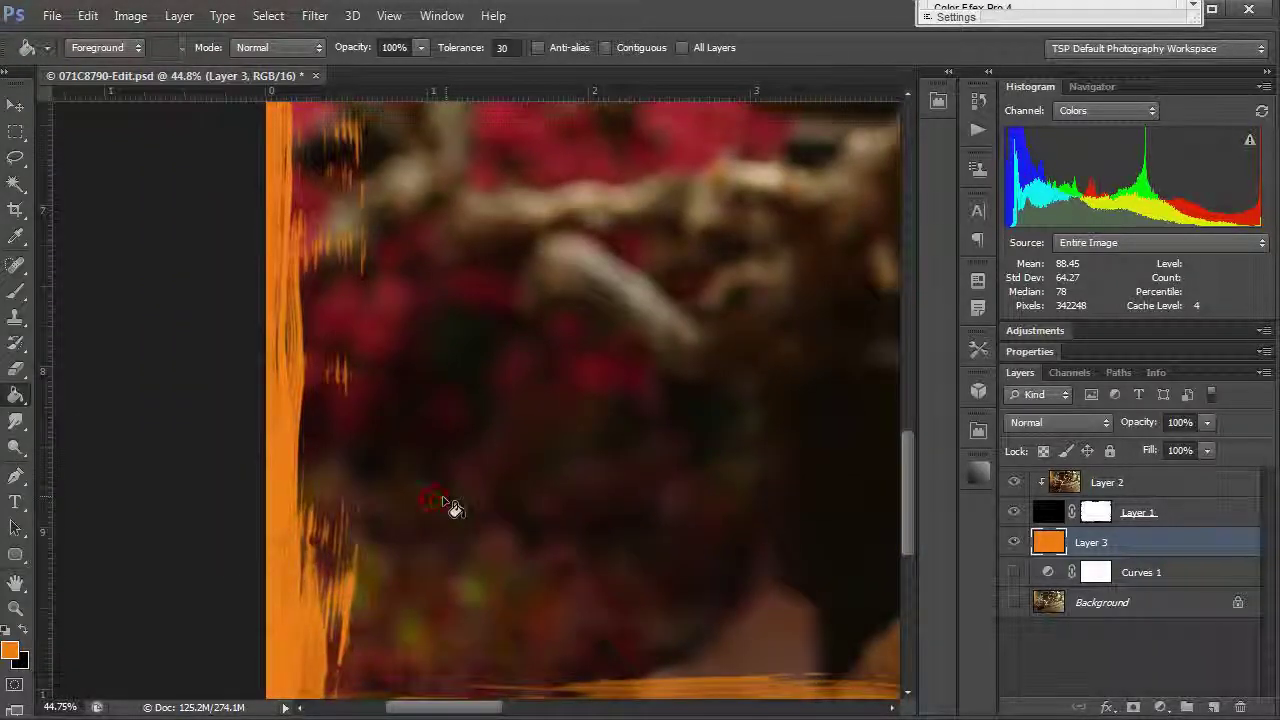
key(ctrl+space)
drag(560, 466, 406, 491)
alt+click(465, 455)
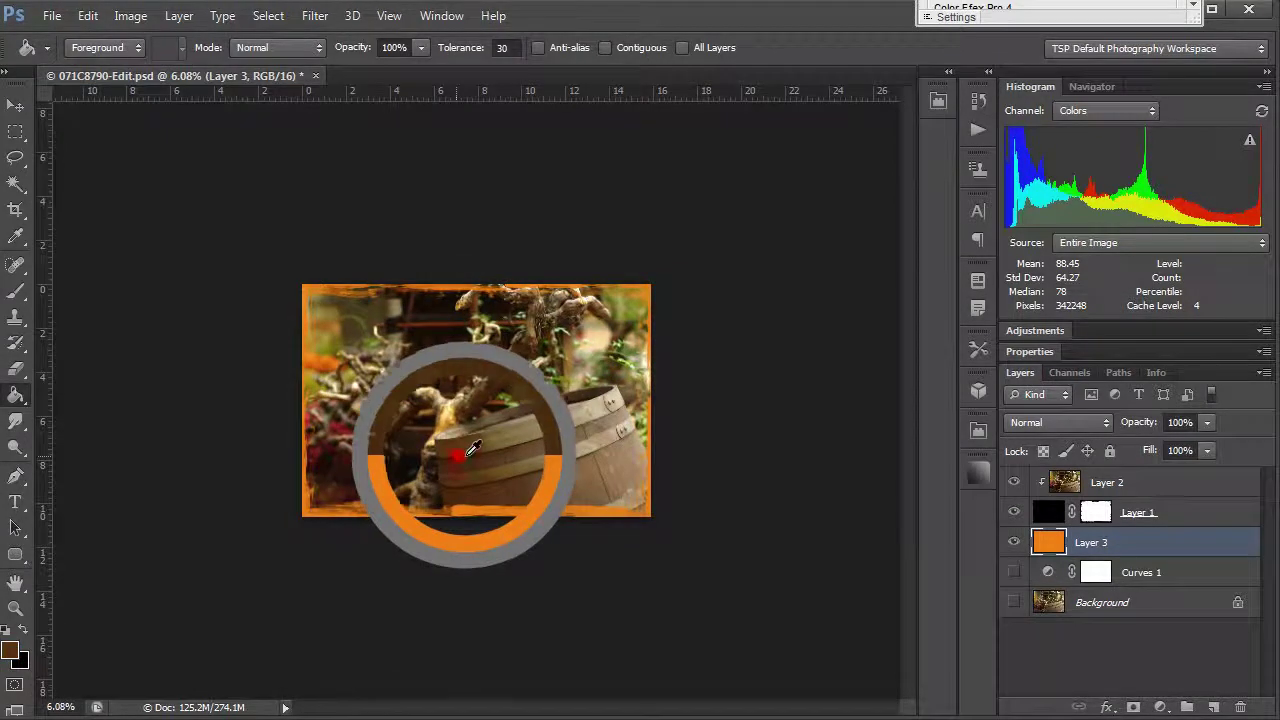
key(z)
drag(389, 394, 457, 390)
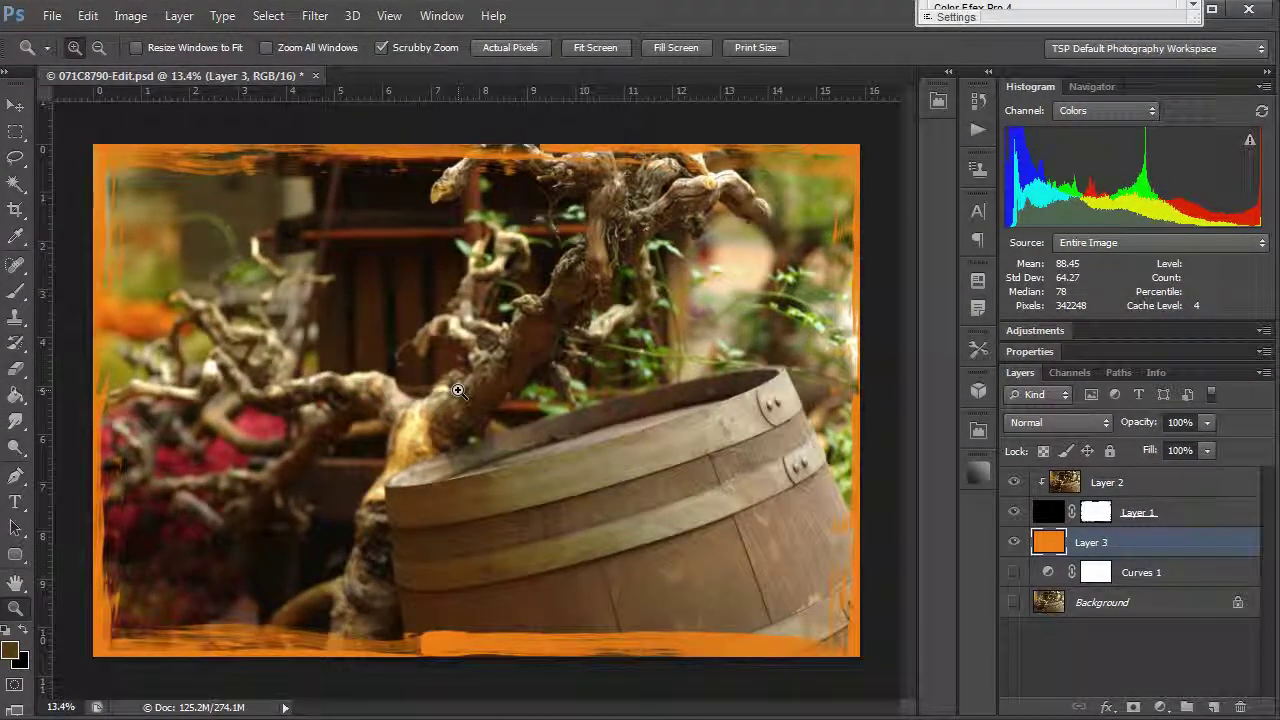